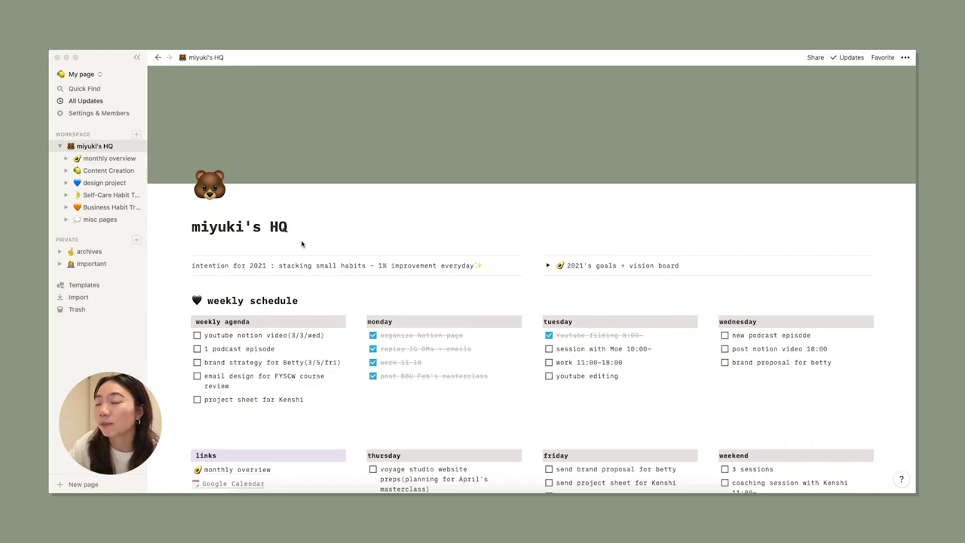
Try an orange heart emoji as the page icon and undo it to restore the bear.
{"action": "scroll", "coordinate": [237, 174], "scroll_direction": "up", "scroll_amount": 1}
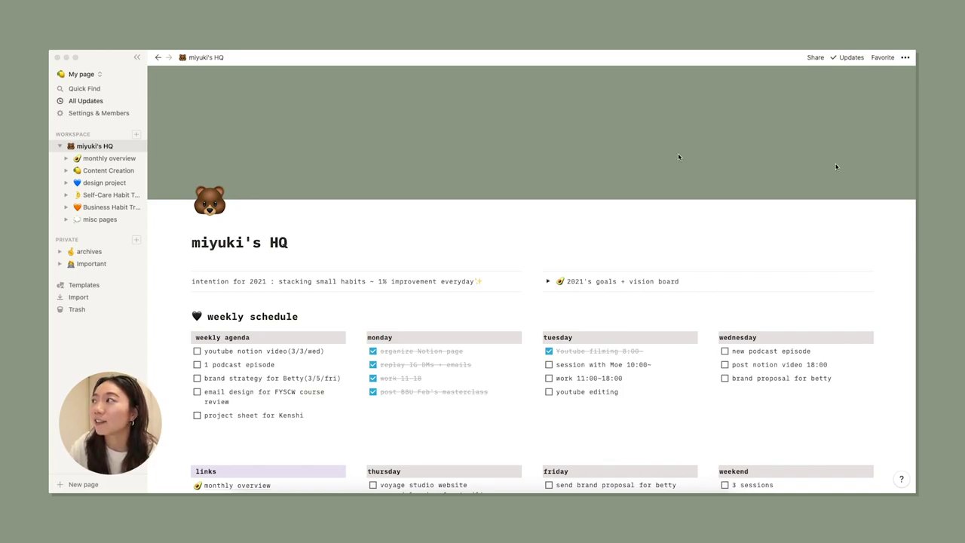
{"action": "left_click", "coordinate": [210, 201]}
{"action": "left_click", "coordinate": [215, 279]}
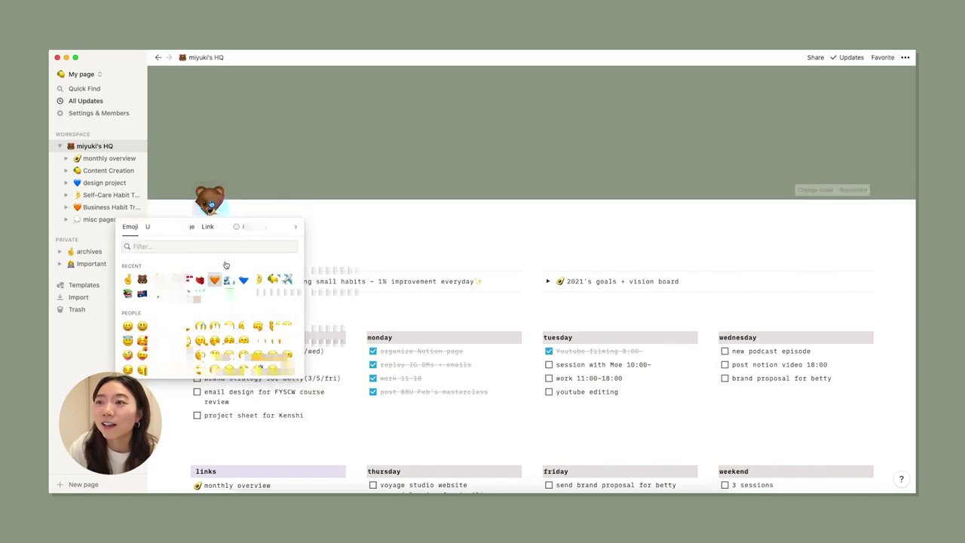
{"action": "left_click", "coordinate": [209, 214]}
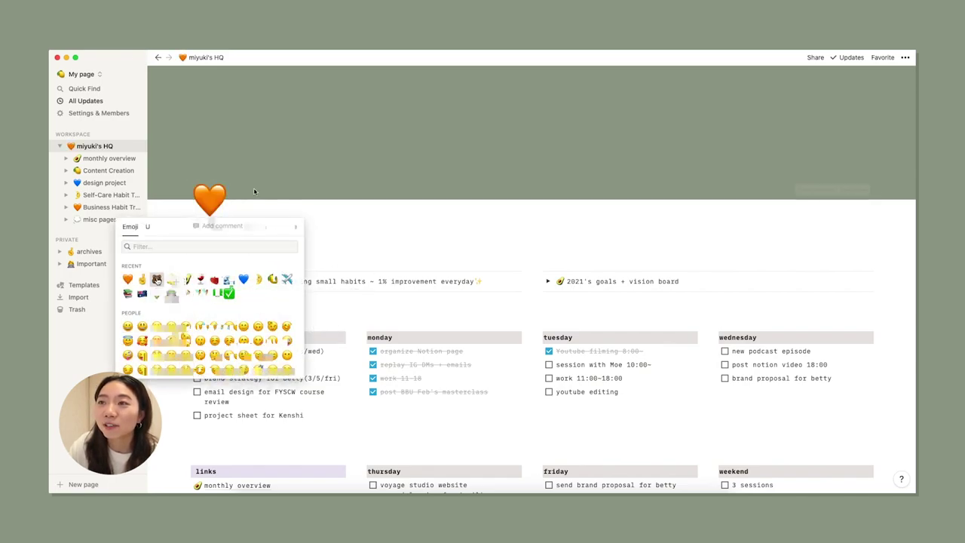
{"action": "key", "text": "ctrl+z"}
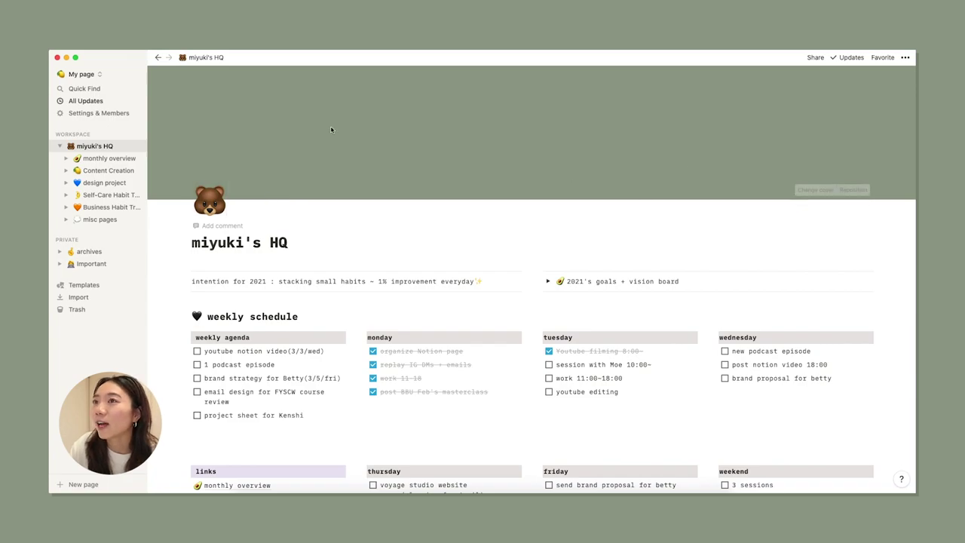
Browse the gallery of page cover images and open the option for uploading a cover image.
{"action": "left_click", "coordinate": [815, 190]}
{"action": "scroll", "coordinate": [750, 226], "scroll_direction": "down", "scroll_amount": 10}
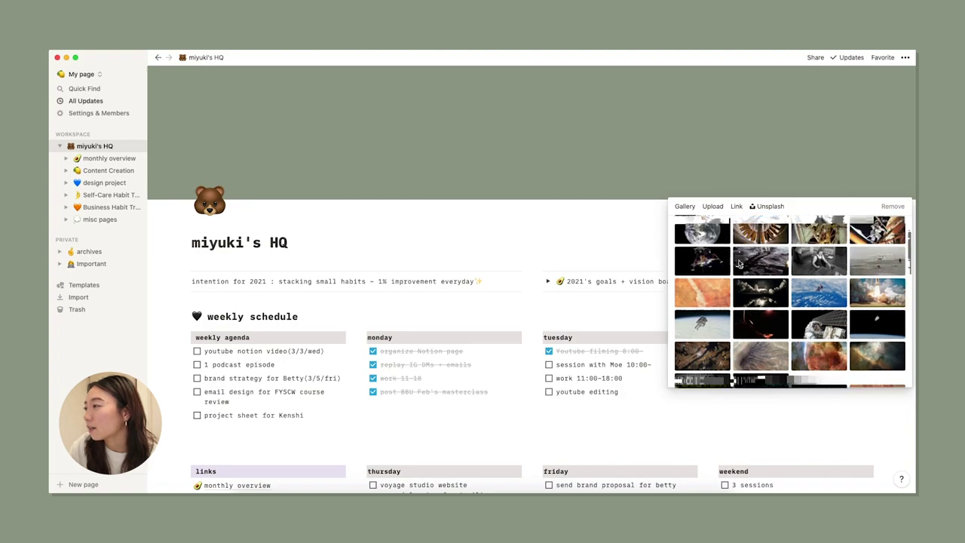
{"action": "scroll", "coordinate": [713, 260], "scroll_direction": "down", "scroll_amount": 10}
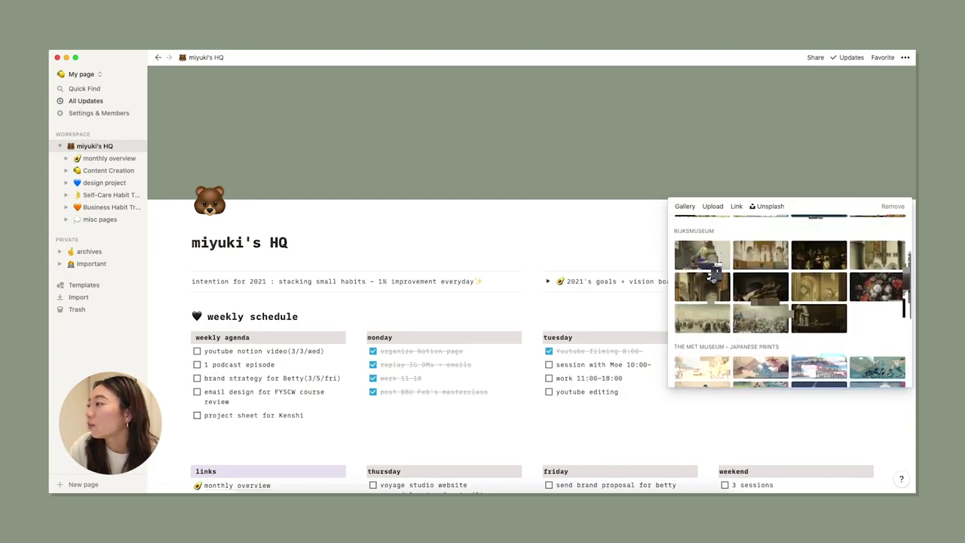
{"action": "scroll", "coordinate": [713, 279], "scroll_direction": "up", "scroll_amount": 20}
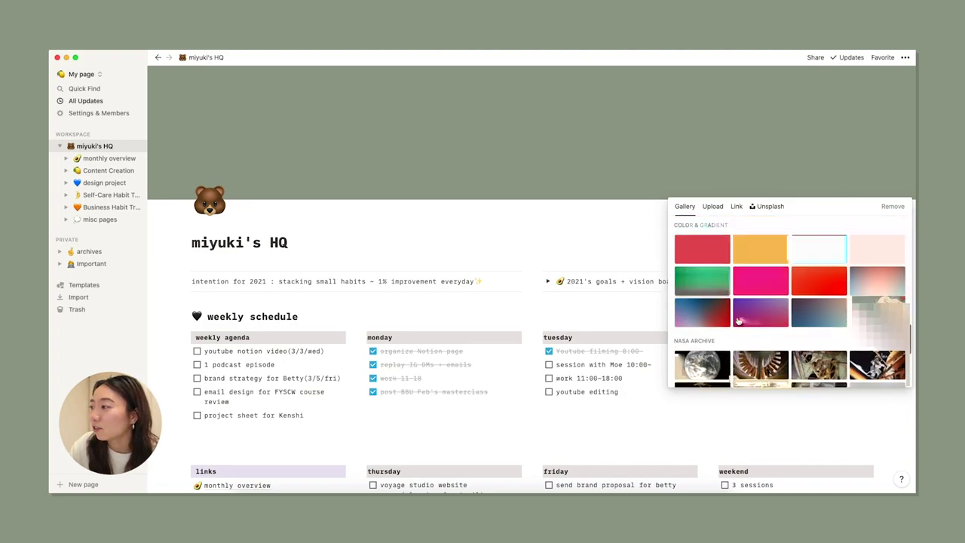
{"action": "left_click", "coordinate": [712, 205]}
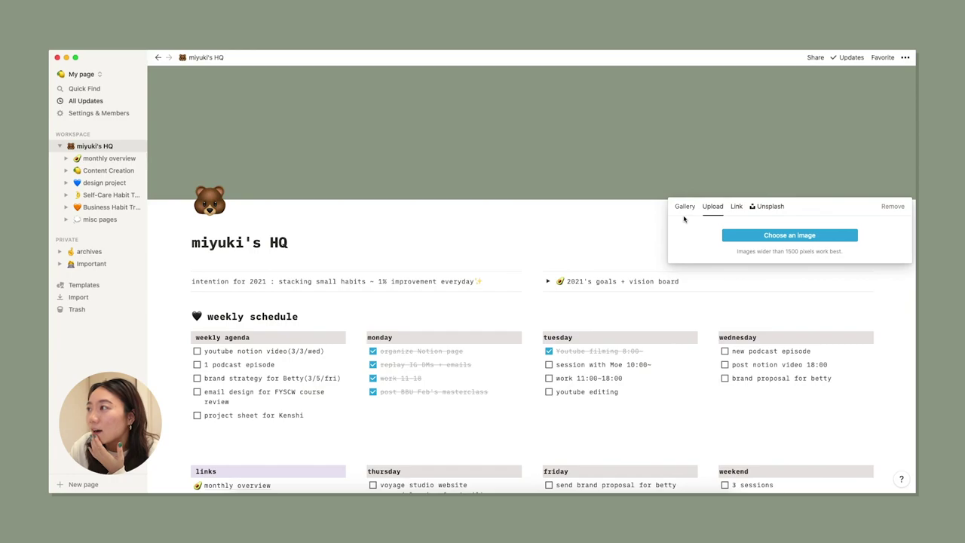
Examine the intention for 2021 line beneath the page title, highlighting the text about stacking small habits.
{"action": "scroll", "coordinate": [552, 233], "scroll_direction": "down", "scroll_amount": 1}
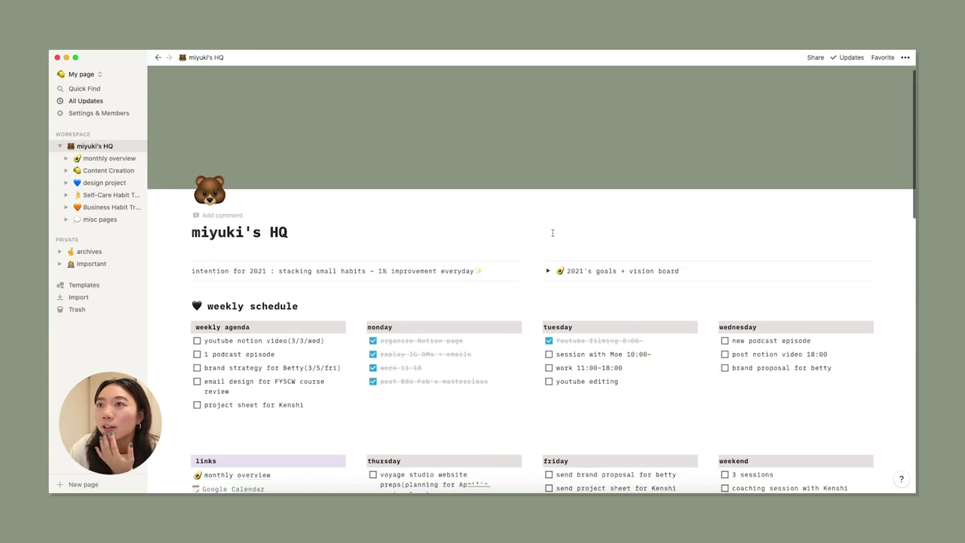
{"action": "scroll", "coordinate": [552, 233], "scroll_direction": "up", "scroll_amount": 1}
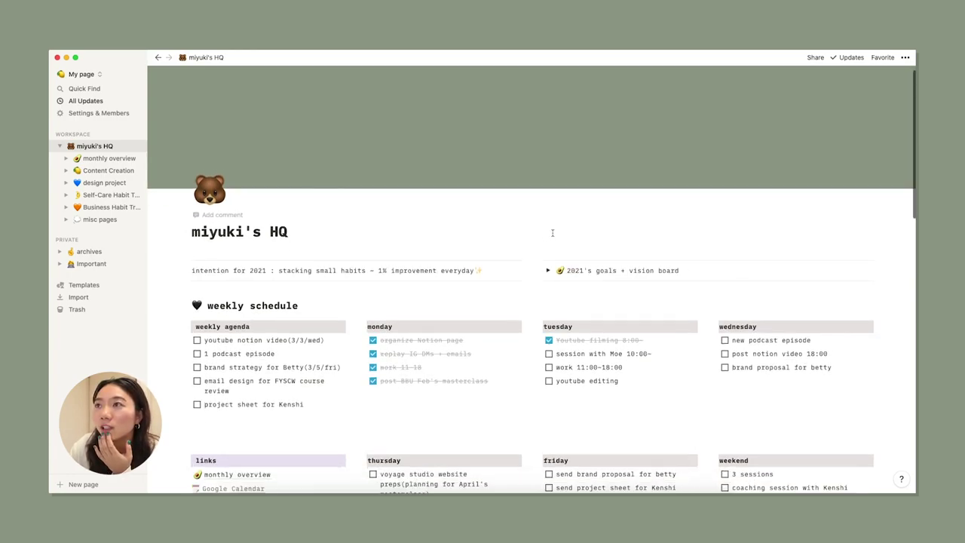
{"action": "scroll", "coordinate": [189, 143], "scroll_direction": "up", "scroll_amount": 1}
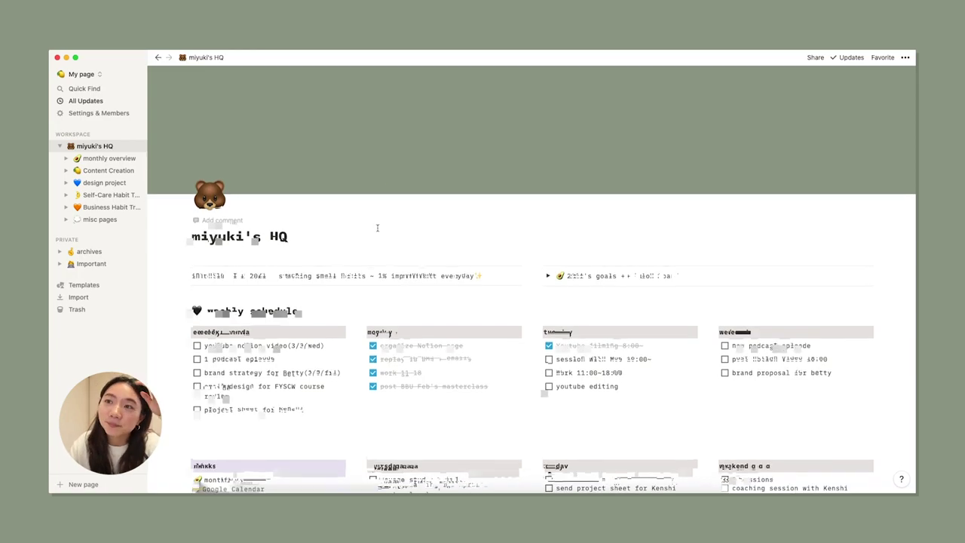
{"action": "scroll", "coordinate": [377, 228], "scroll_direction": "down", "scroll_amount": 2}
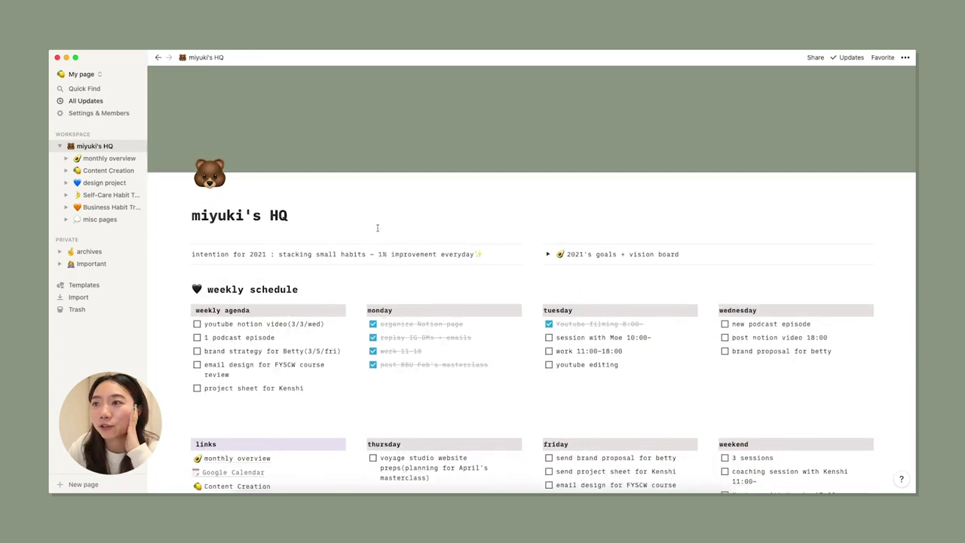
{"action": "scroll", "coordinate": [362, 228], "scroll_direction": "down", "scroll_amount": 3}
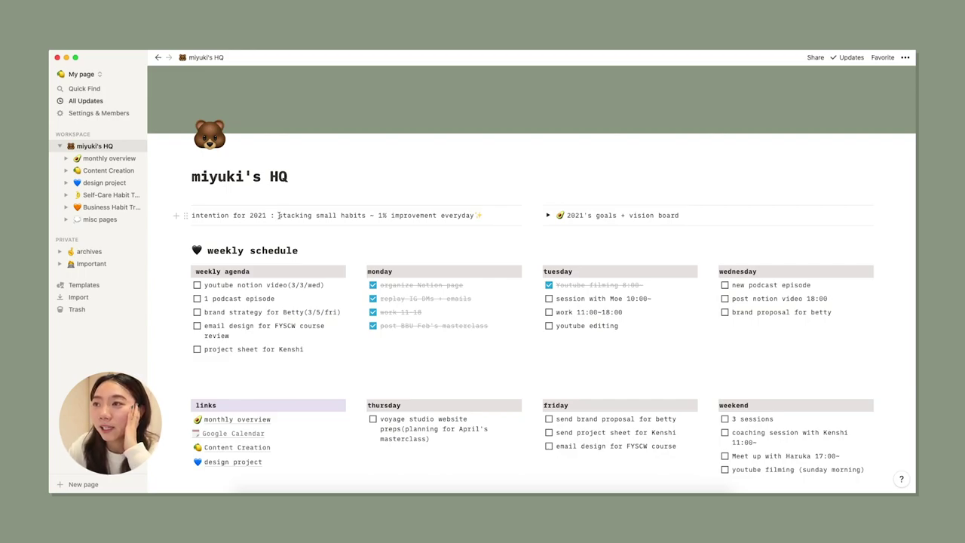
{"action": "left_click", "coordinate": [436, 227]}
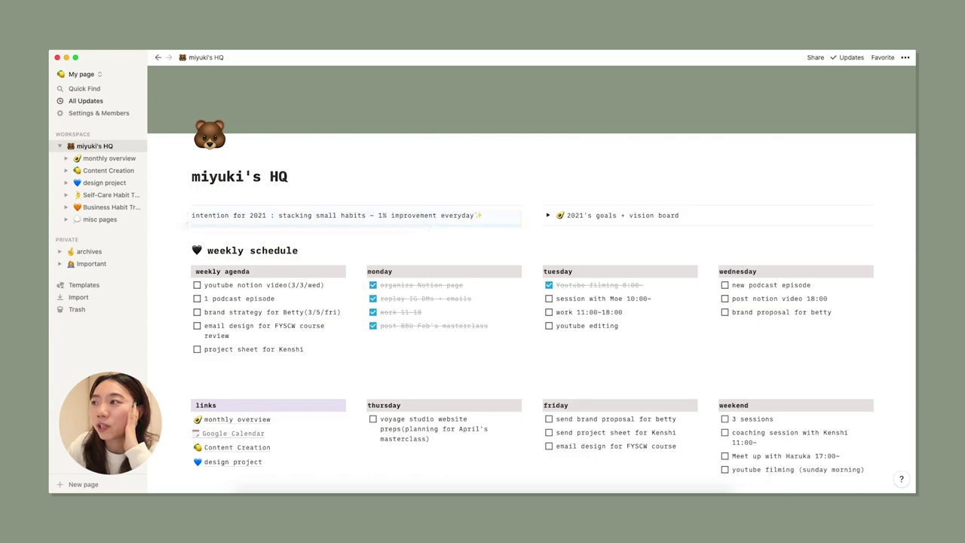
{"action": "key", "text": "Escape"}
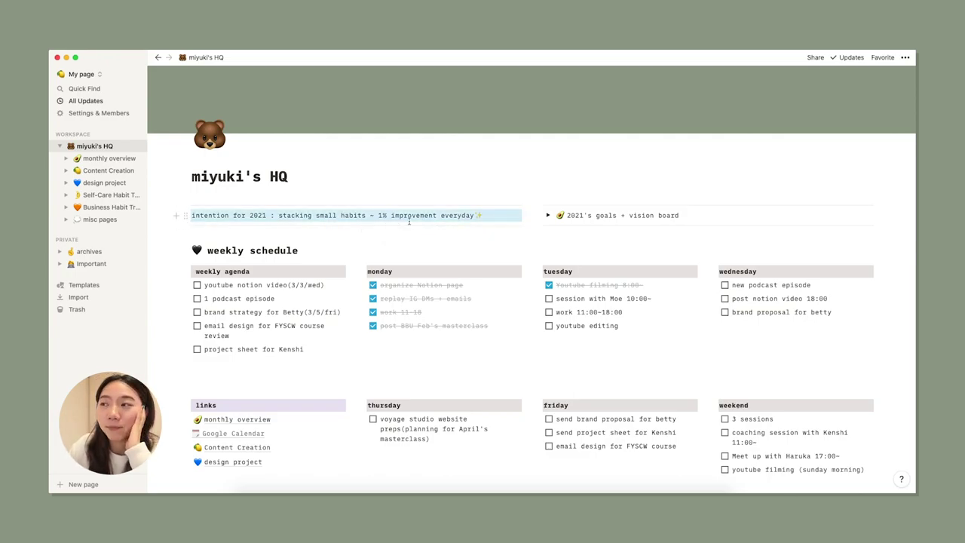
{"action": "left_click", "coordinate": [482, 217]}
{"action": "key", "text": "Escape"}
{"action": "left_click", "coordinate": [488, 217]}
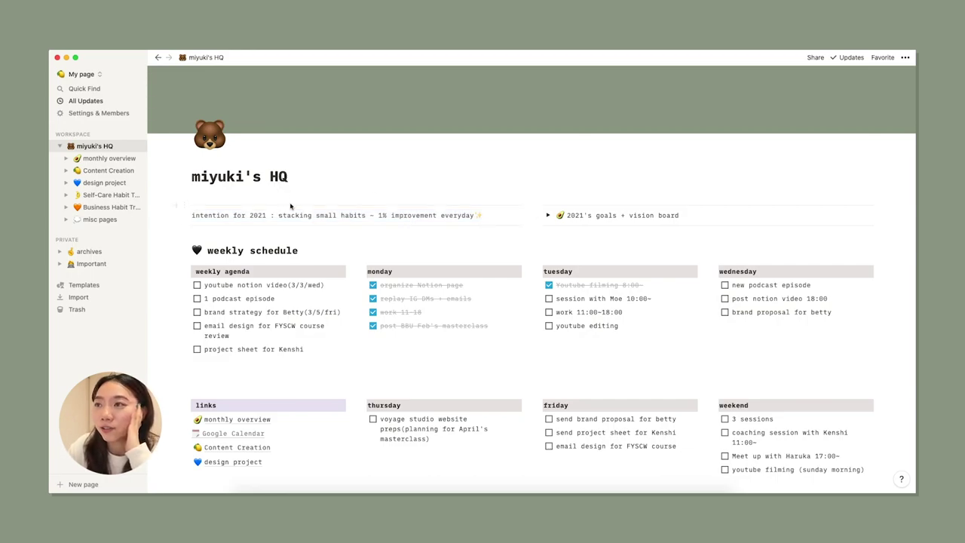
{"action": "left_click_drag", "start_coordinate": [481, 216], "coordinate": [279, 215]}
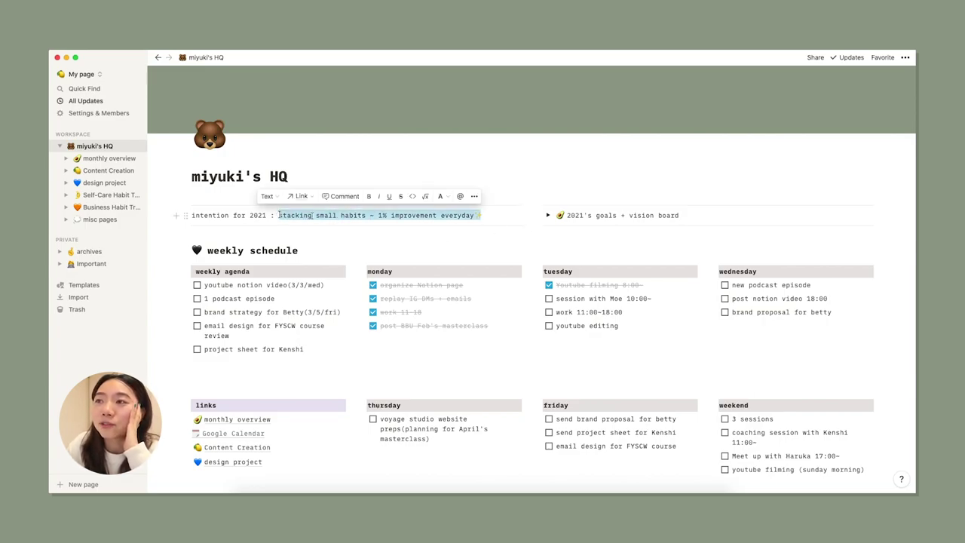
{"action": "left_click", "coordinate": [224, 213]}
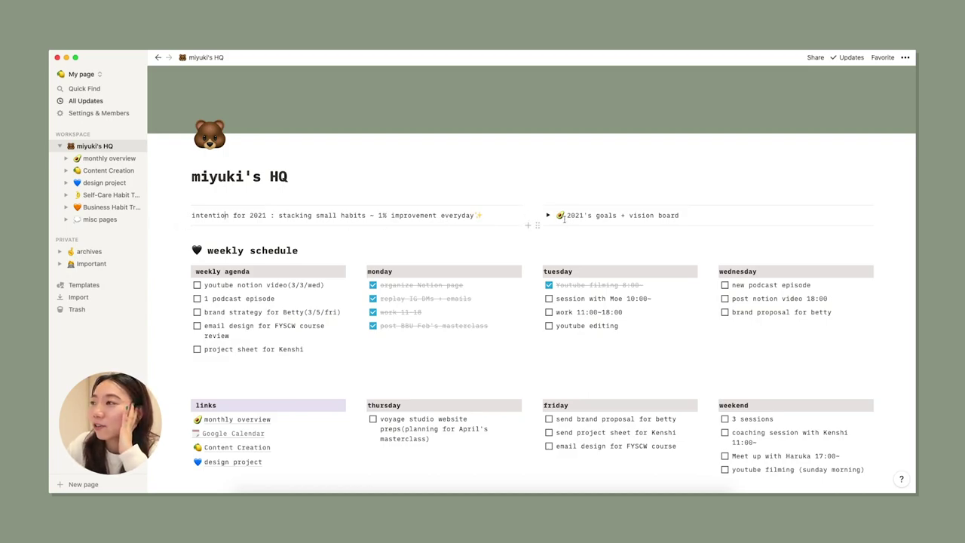
Expand the 2021's goals + vision board toggle, review its goals list and vision board image, and collapse it.
{"action": "scroll", "coordinate": [586, 223], "scroll_direction": "down", "scroll_amount": 1}
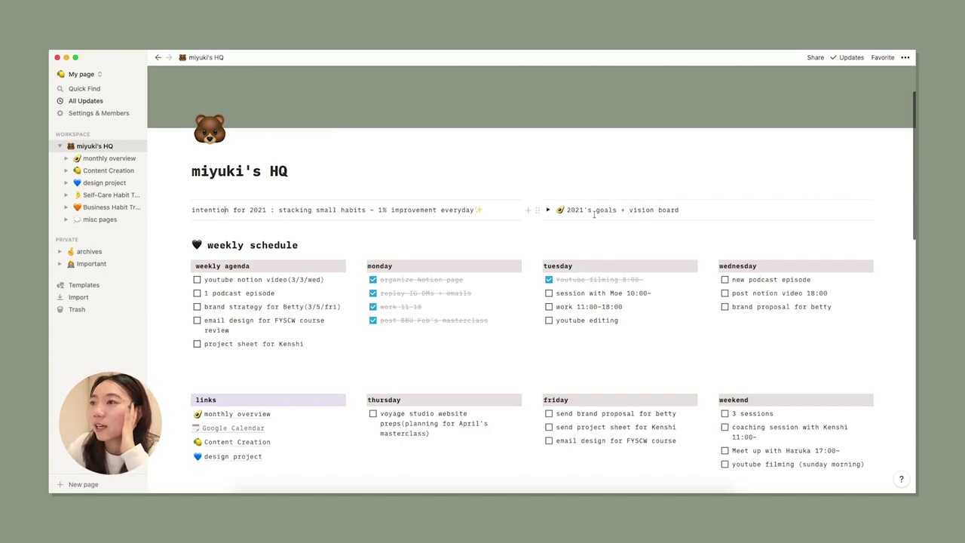
{"action": "left_click", "coordinate": [549, 210]}
{"action": "scroll", "coordinate": [587, 228], "scroll_direction": "down", "scroll_amount": 2}
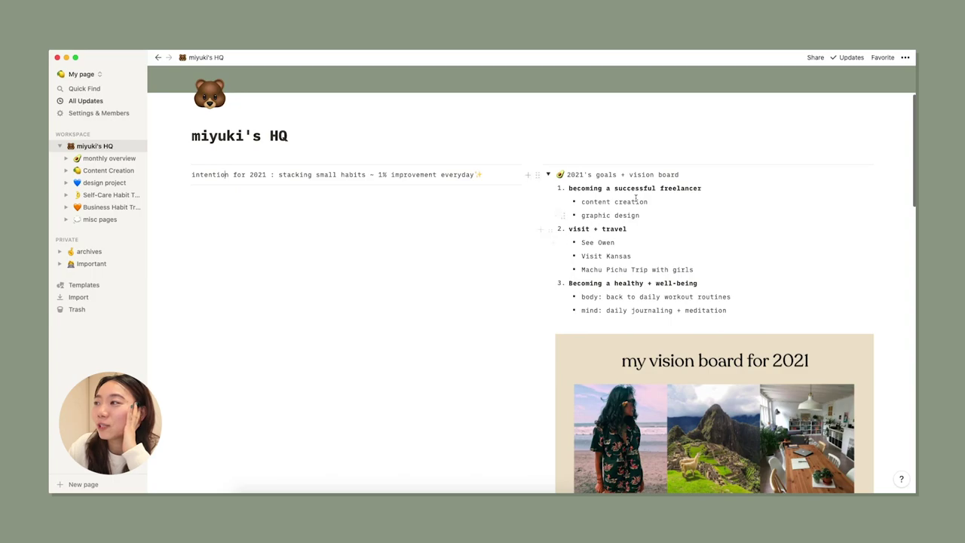
{"action": "scroll", "coordinate": [596, 236], "scroll_direction": "down", "scroll_amount": 2}
{"action": "scroll", "coordinate": [633, 226], "scroll_direction": "down", "scroll_amount": 2}
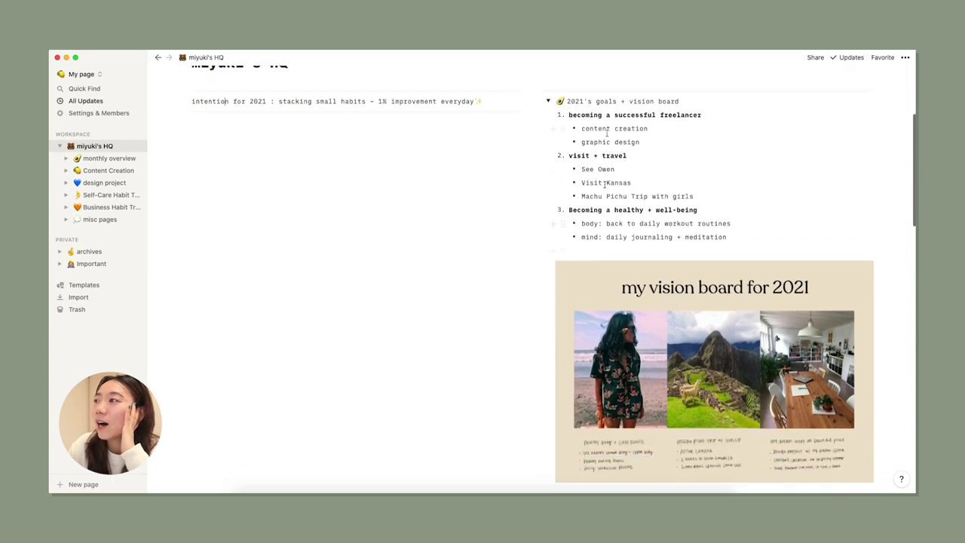
{"action": "scroll", "coordinate": [596, 249], "scroll_direction": "down", "scroll_amount": 3}
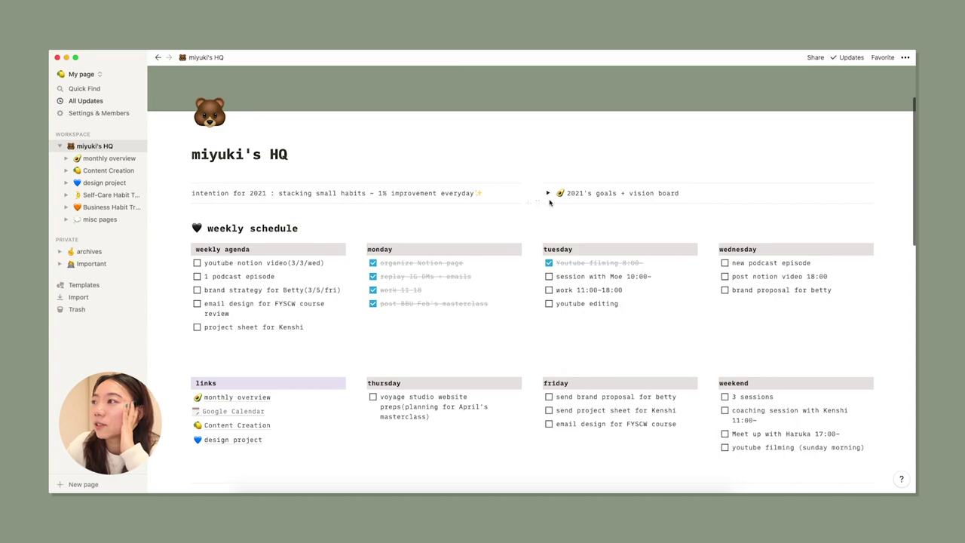
{"action": "left_click", "coordinate": [549, 196]}
{"action": "left_click", "coordinate": [549, 195]}
{"action": "left_click", "coordinate": [549, 195]}
{"action": "left_click", "coordinate": [550, 195]}
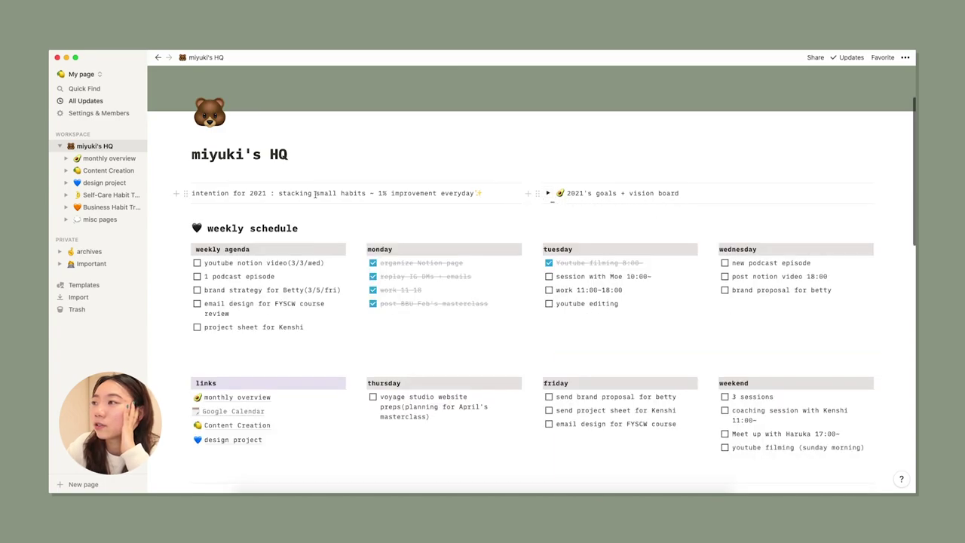
Insert a toggle list below the 2021 intention line and title it "2021 goals".
{"action": "left_click", "coordinate": [178, 208]}
{"action": "left_click", "coordinate": [178, 207]}
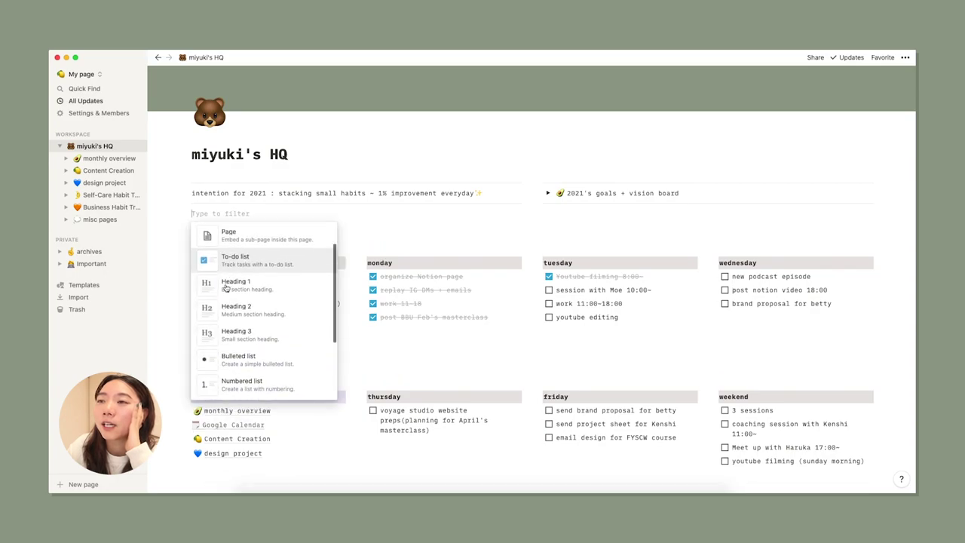
{"action": "scroll", "coordinate": [226, 297], "scroll_direction": "down", "scroll_amount": 2}
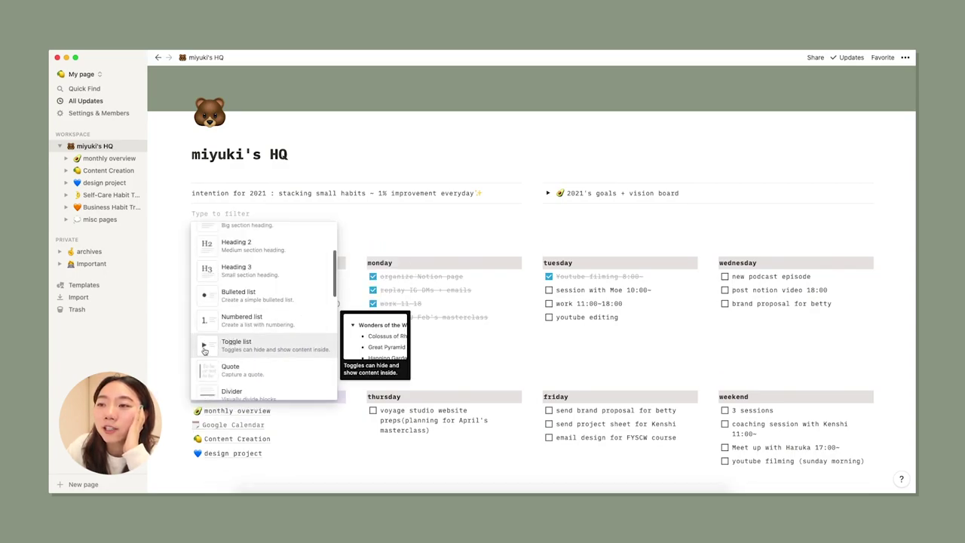
{"action": "left_click", "coordinate": [243, 348]}
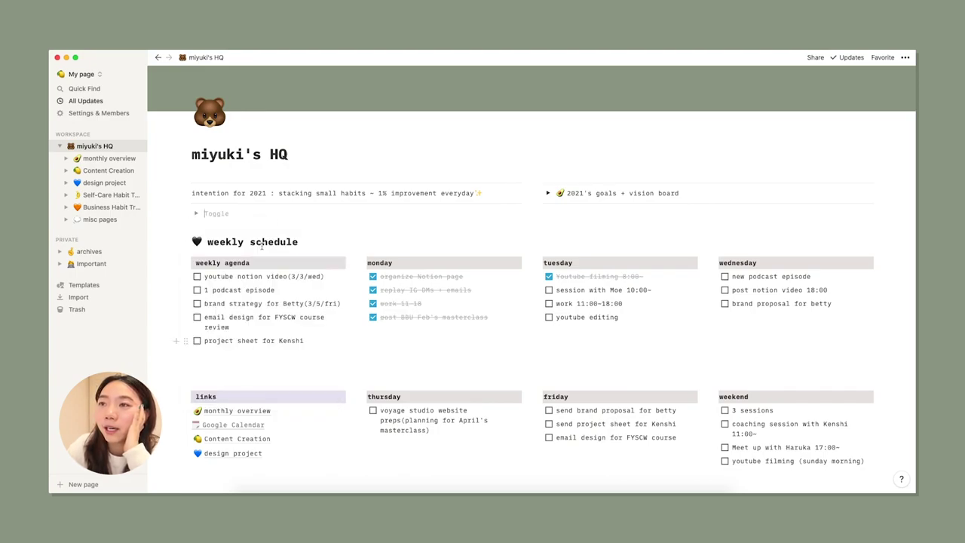
{"action": "type", "text": "t"}
{"action": "key", "text": "BackSpace"}
{"action": "type", "text": "2021 goals"}
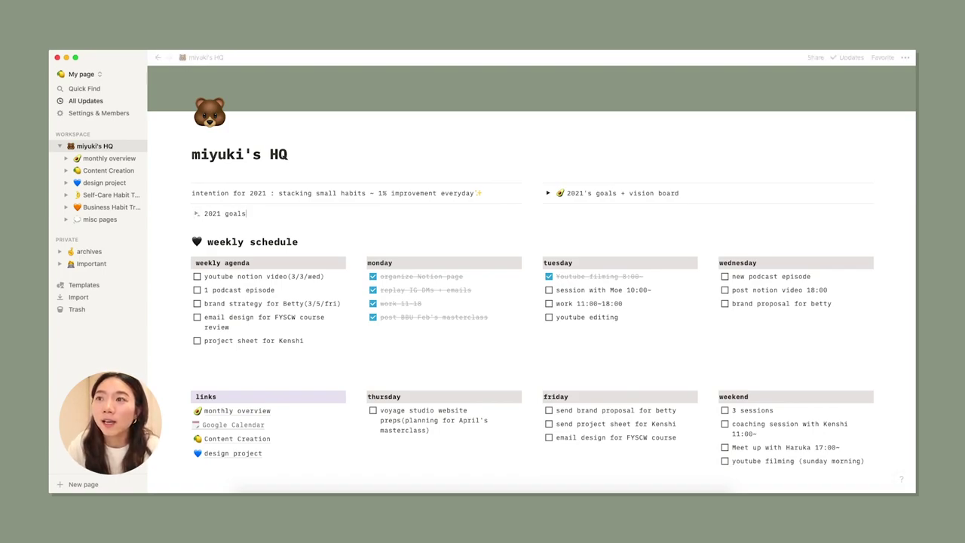
Expand the "2021 goals" toggle and add two bulleted items inside it, each reading "text here".
{"action": "left_click", "coordinate": [196, 214]}
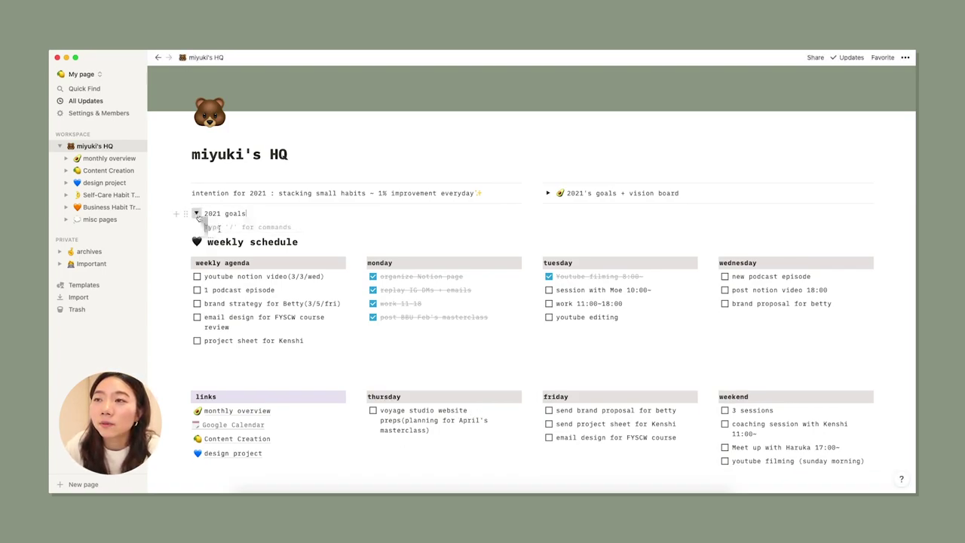
{"action": "type", "text": "- te"}
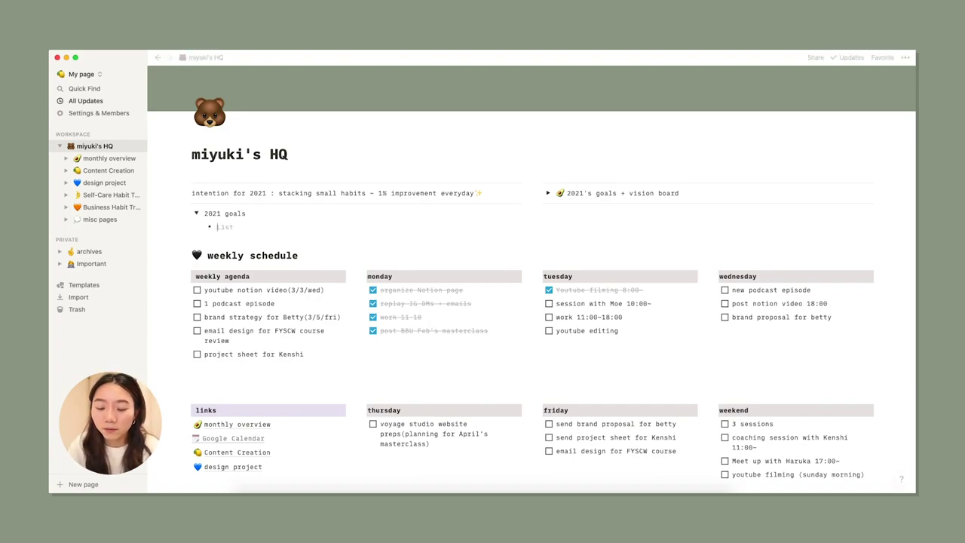
{"action": "type", "text": "xt here"}
{"action": "key", "text": "Return"}
{"action": "type", "text": "text he"}
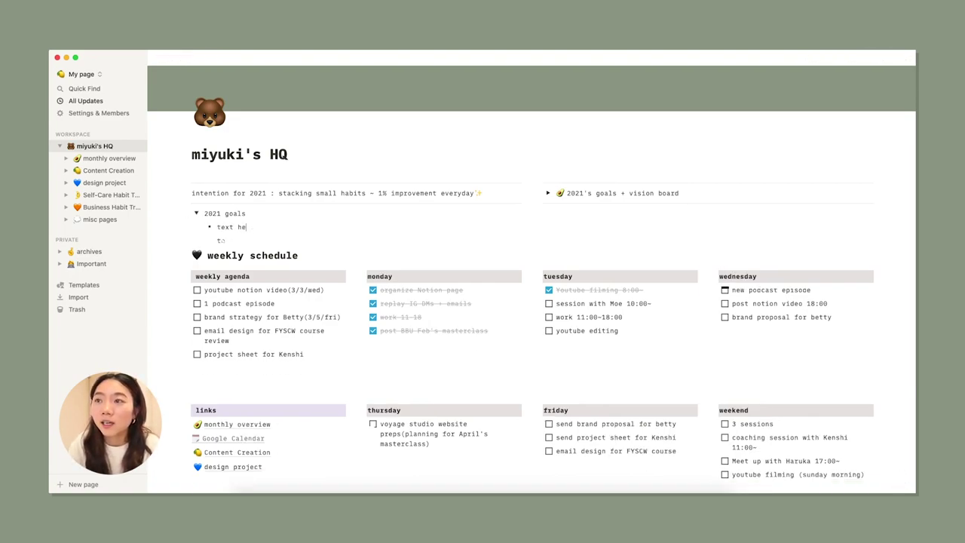
{"action": "type", "text": "re"}
Collapse and expand the "2021 goals" toggle to test it, and delete it from the page.
{"action": "left_click", "coordinate": [197, 215]}
{"action": "left_click", "coordinate": [197, 215]}
{"action": "left_click", "coordinate": [196, 215]}
{"action": "left_click", "coordinate": [197, 215]}
{"action": "left_click", "coordinate": [197, 215]}
{"action": "left_click", "coordinate": [186, 214]}
{"action": "key", "text": "Delete"}
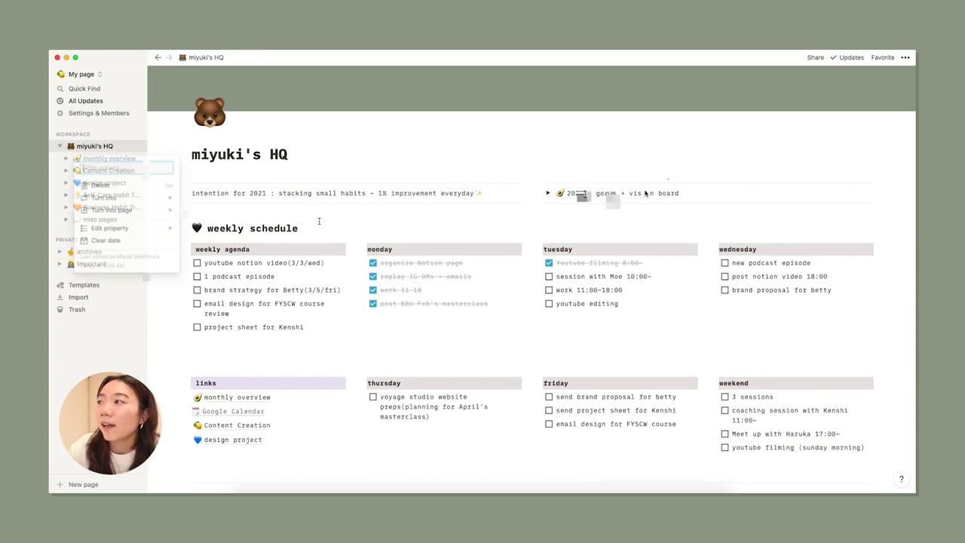
{"action": "scroll", "coordinate": [603, 193], "scroll_direction": "down", "scroll_amount": 1}
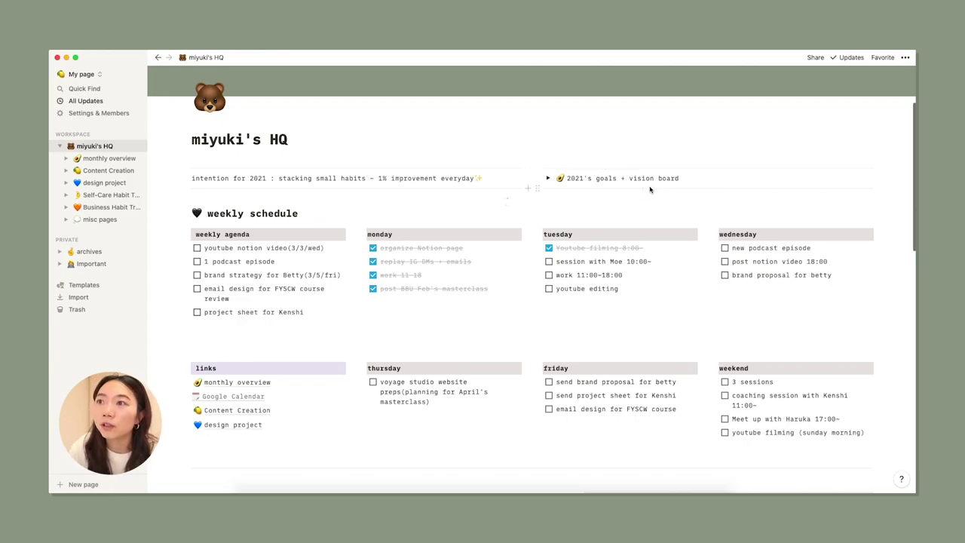
{"action": "scroll", "coordinate": [503, 196], "scroll_direction": "down", "scroll_amount": 1}
{"action": "scroll", "coordinate": [503, 196], "scroll_direction": "down", "scroll_amount": 2}
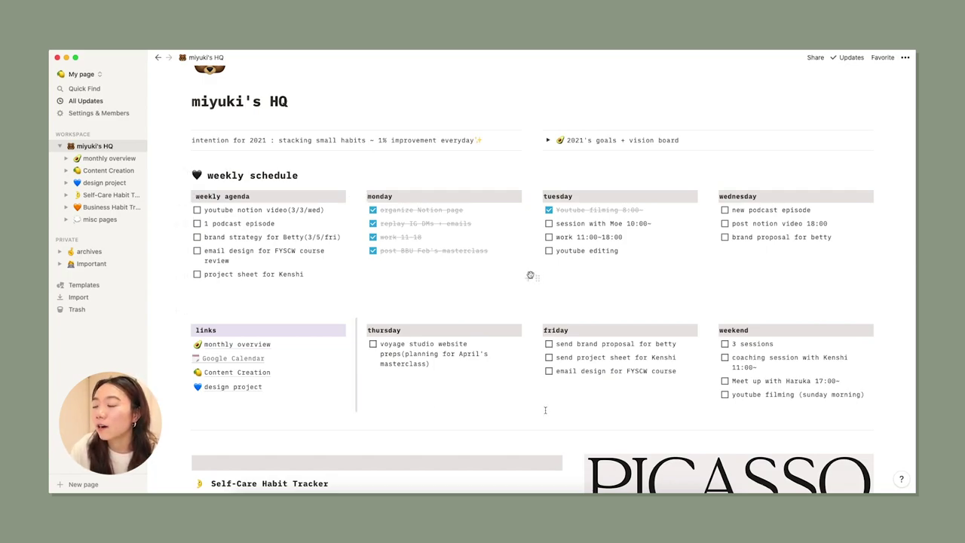
{"action": "scroll", "coordinate": [581, 422], "scroll_direction": "up", "scroll_amount": 1}
{"action": "scroll", "coordinate": [580, 424], "scroll_direction": "up", "scroll_amount": 2}
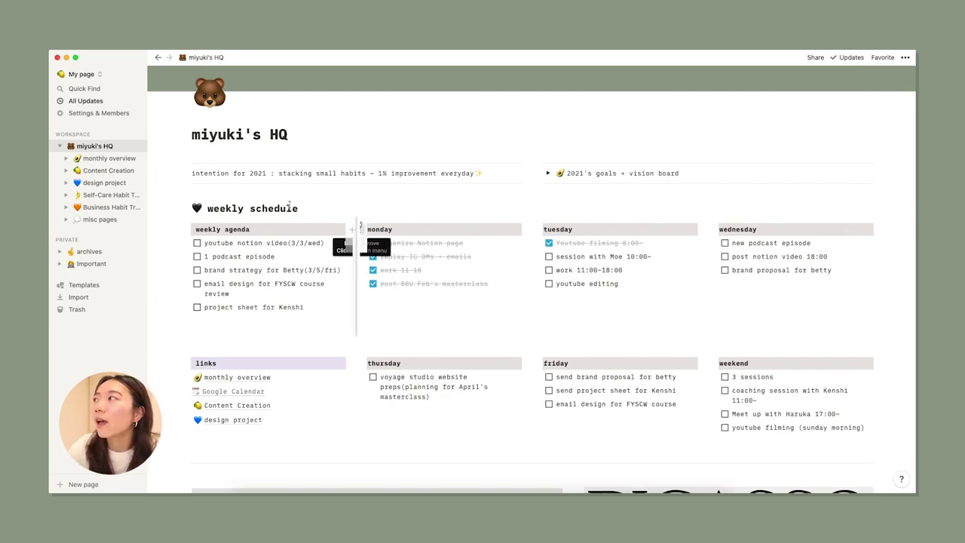
{"action": "scroll", "coordinate": [325, 264], "scroll_direction": "up", "scroll_amount": 1}
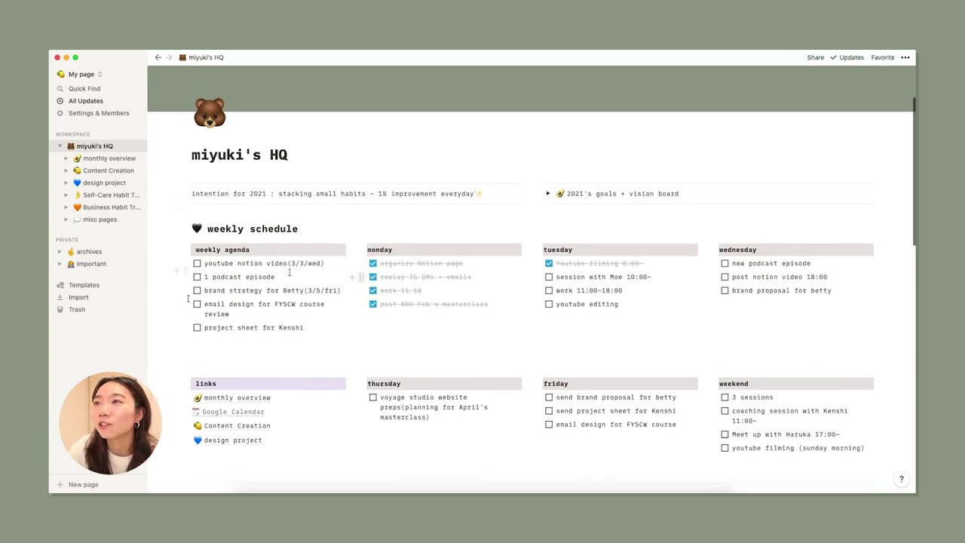
Uncheck and re-check the "Youtube filming 8:00~" to-do under tuesday in the weekly schedule.
{"action": "scroll", "coordinate": [710, 245], "scroll_direction": "down", "scroll_amount": 1}
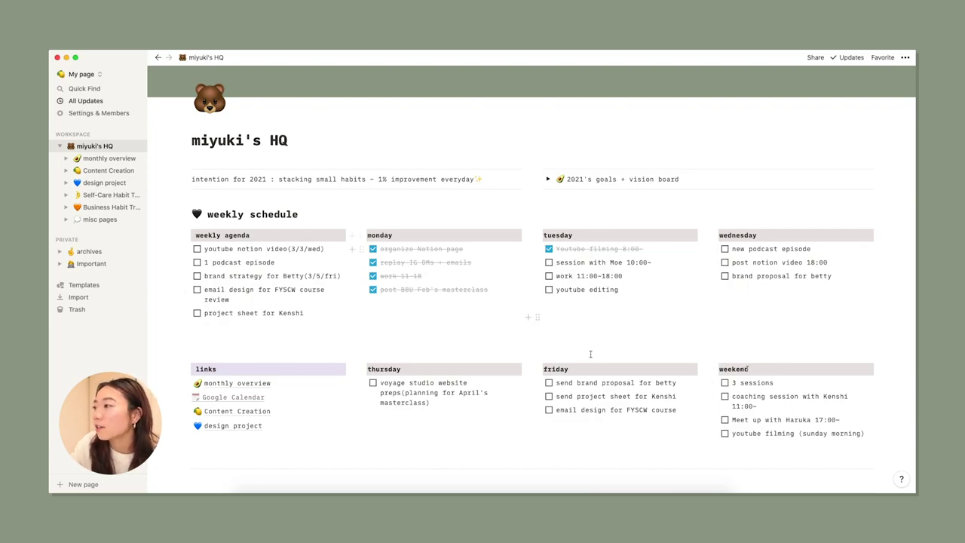
{"action": "scroll", "coordinate": [759, 322], "scroll_direction": "down", "scroll_amount": 2}
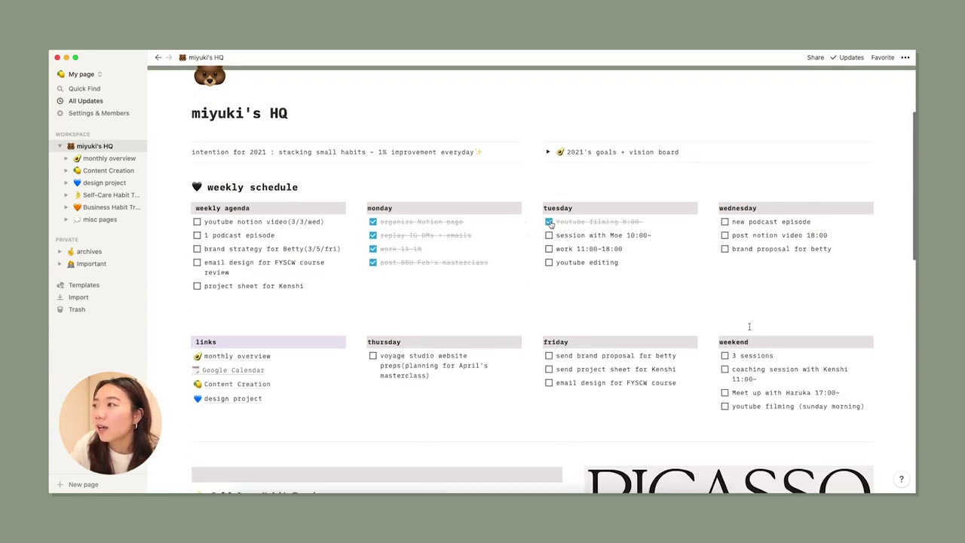
{"action": "key", "text": "super+z"}
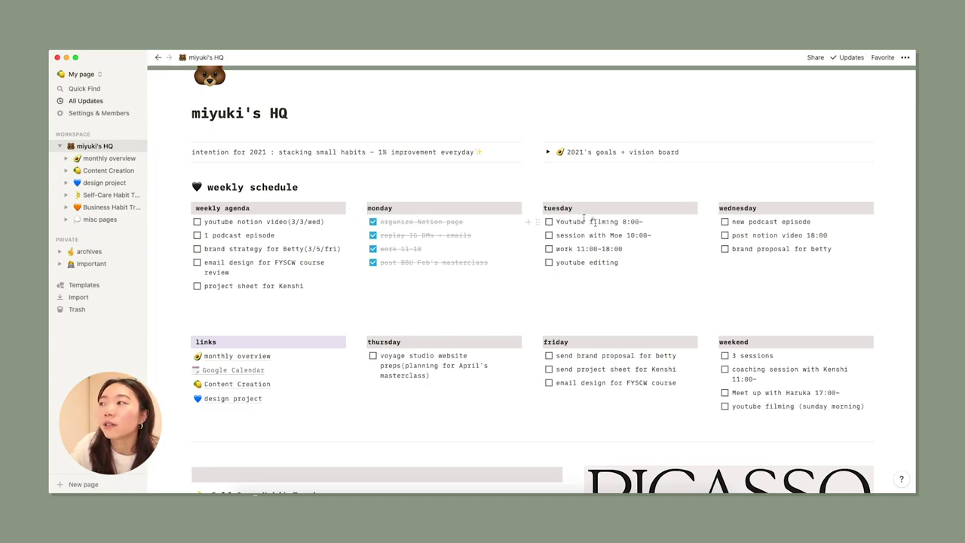
{"action": "left_click", "coordinate": [550, 222]}
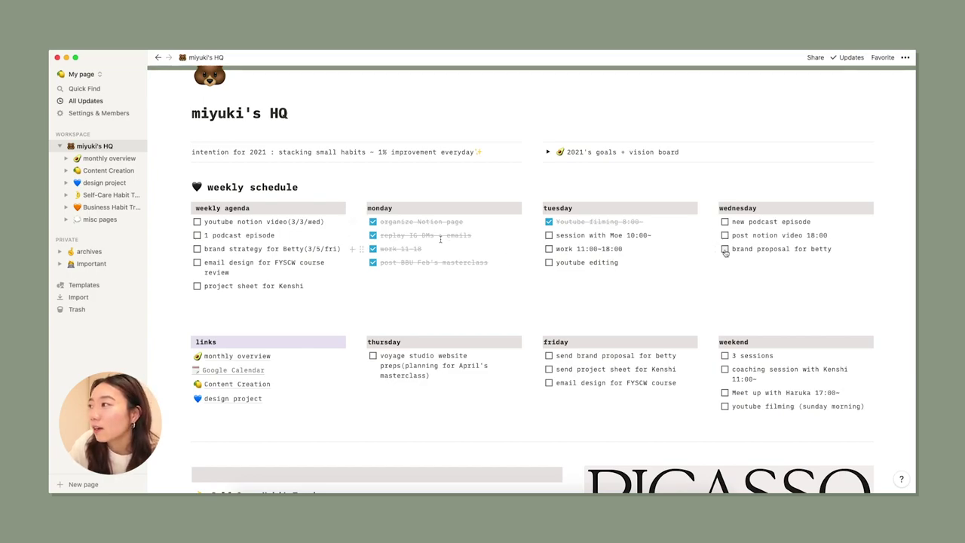
Open the monthly overview page from the links section of the weekly schedule.
{"action": "scroll", "coordinate": [724, 251], "scroll_direction": "down", "scroll_amount": 1}
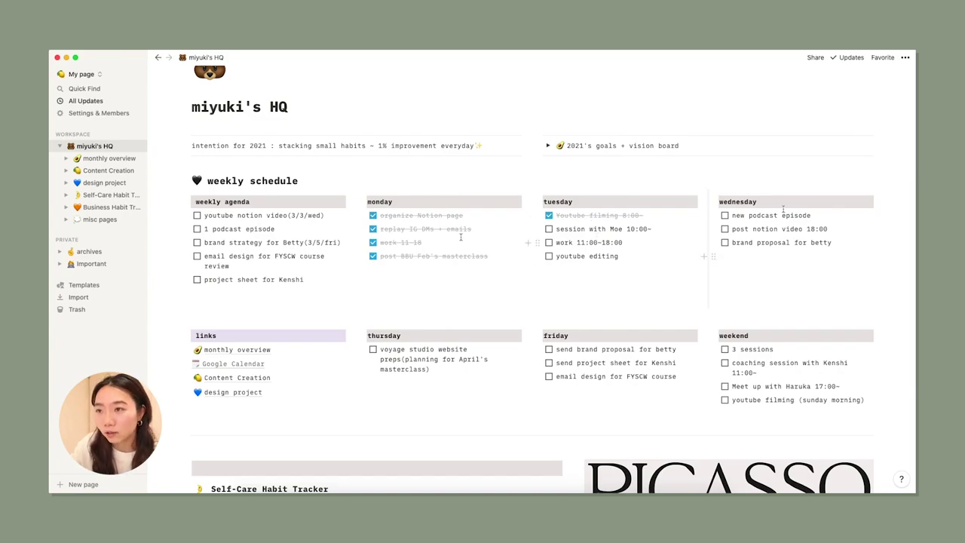
{"action": "scroll", "coordinate": [468, 168], "scroll_direction": "down", "scroll_amount": 1}
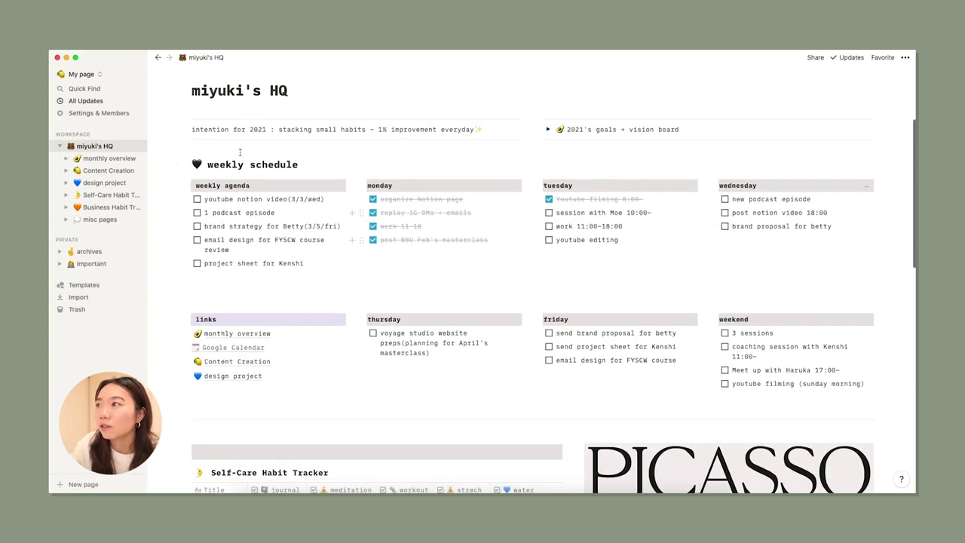
{"action": "scroll", "coordinate": [651, 346], "scroll_direction": "down", "scroll_amount": 2}
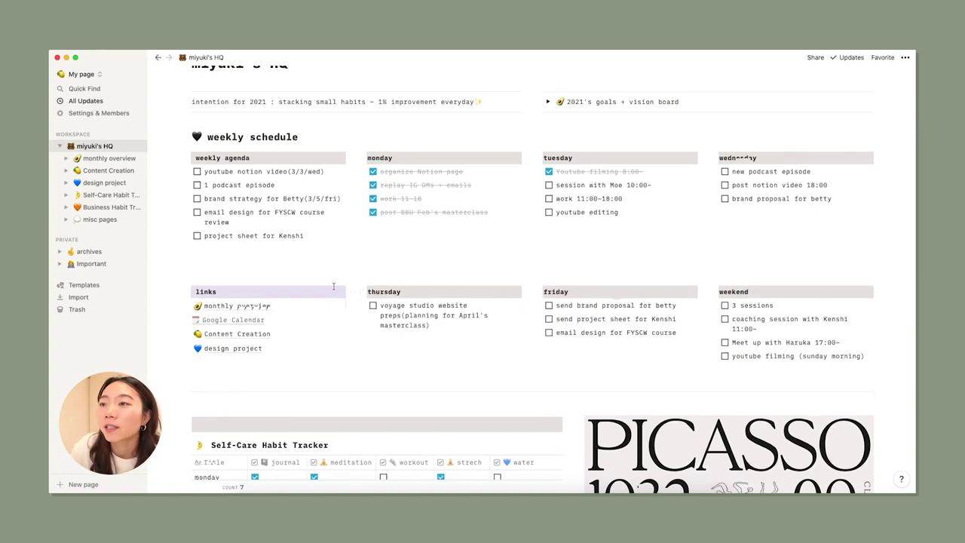
{"action": "scroll", "coordinate": [306, 303], "scroll_direction": "down", "scroll_amount": 1}
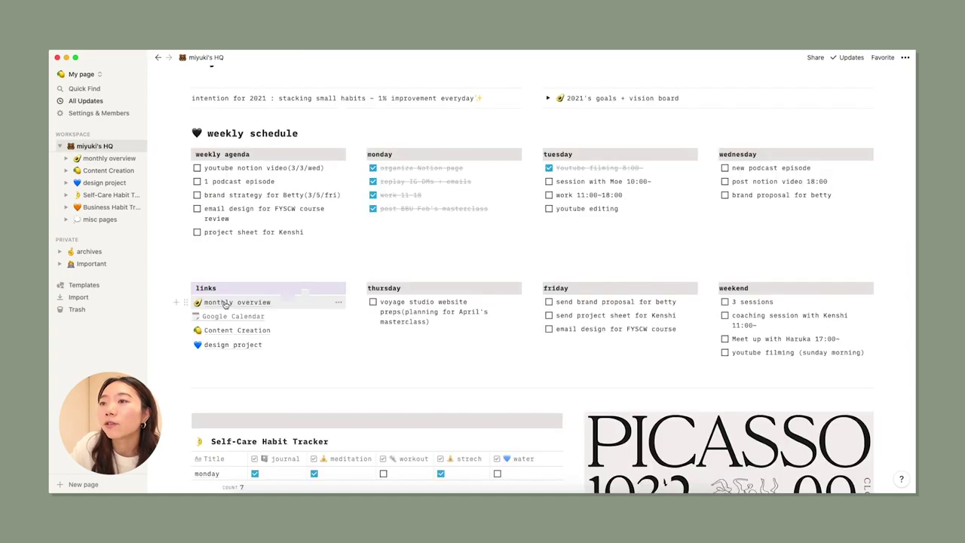
{"action": "left_click", "coordinate": [224, 302]}
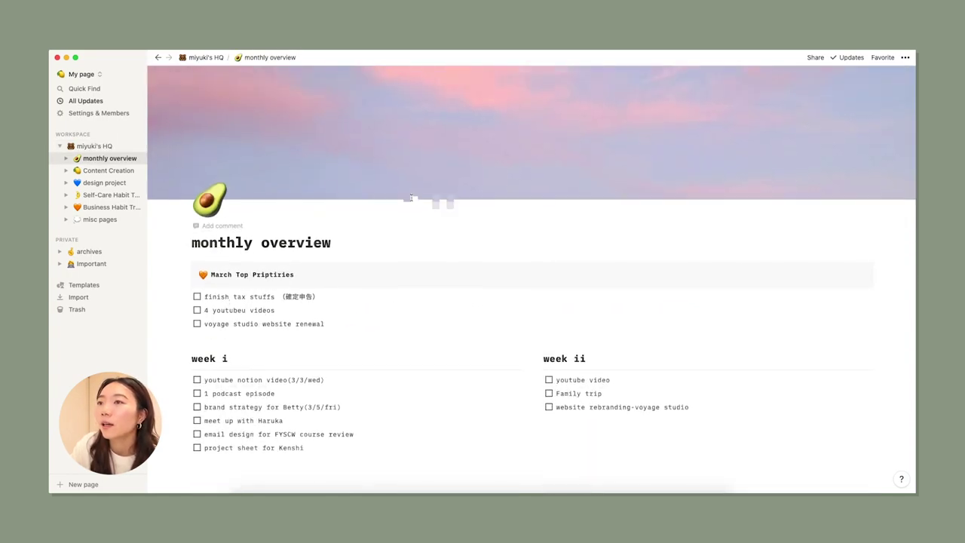
Correct the misspelled word in the second March priority so the to-do reads "4 youtube videos".
{"action": "scroll", "coordinate": [278, 185], "scroll_direction": "down", "scroll_amount": 1}
{"action": "scroll", "coordinate": [314, 186], "scroll_direction": "up", "scroll_amount": 1}
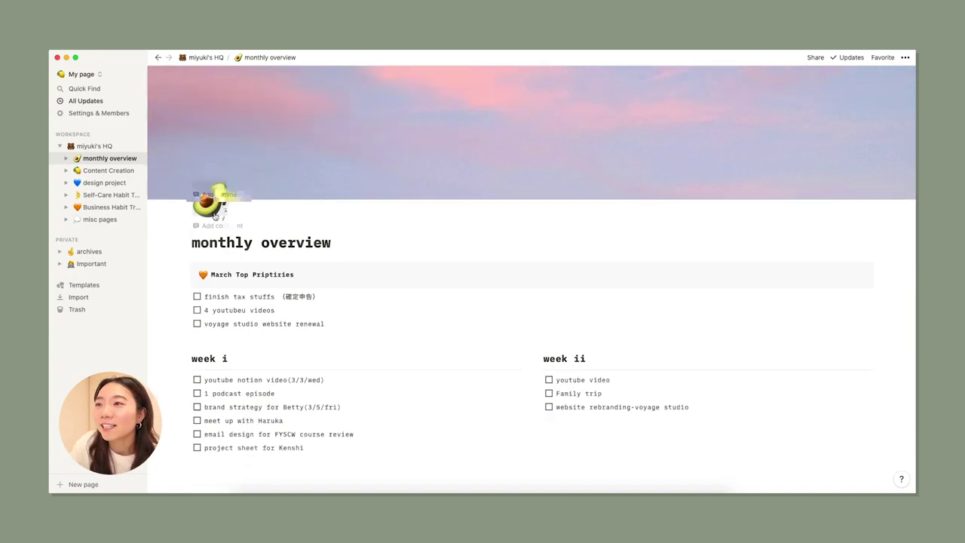
{"action": "scroll", "coordinate": [215, 202], "scroll_direction": "down", "scroll_amount": 1}
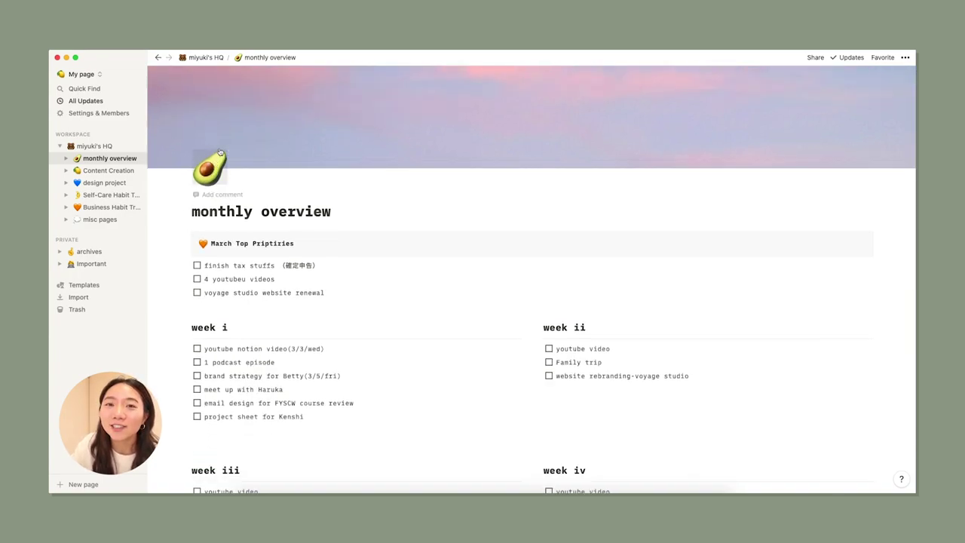
{"action": "scroll", "coordinate": [249, 165], "scroll_direction": "down", "scroll_amount": 1}
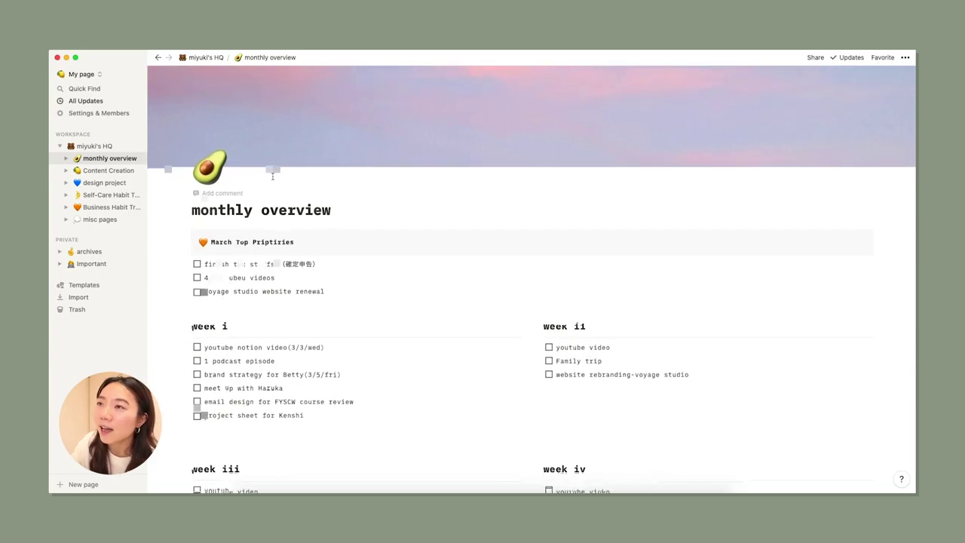
{"action": "scroll", "coordinate": [272, 175], "scroll_direction": "down", "scroll_amount": 2}
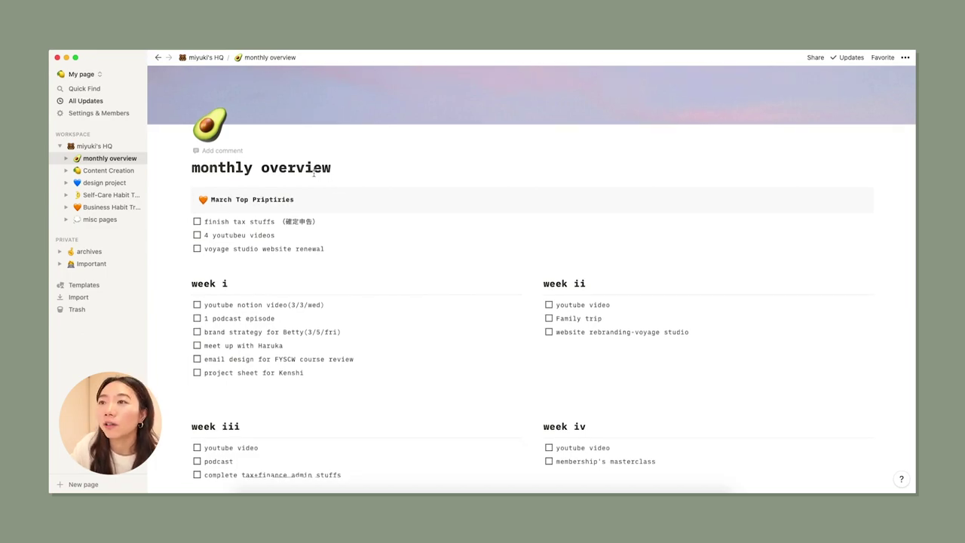
{"action": "scroll", "coordinate": [293, 193], "scroll_direction": "down", "scroll_amount": 1}
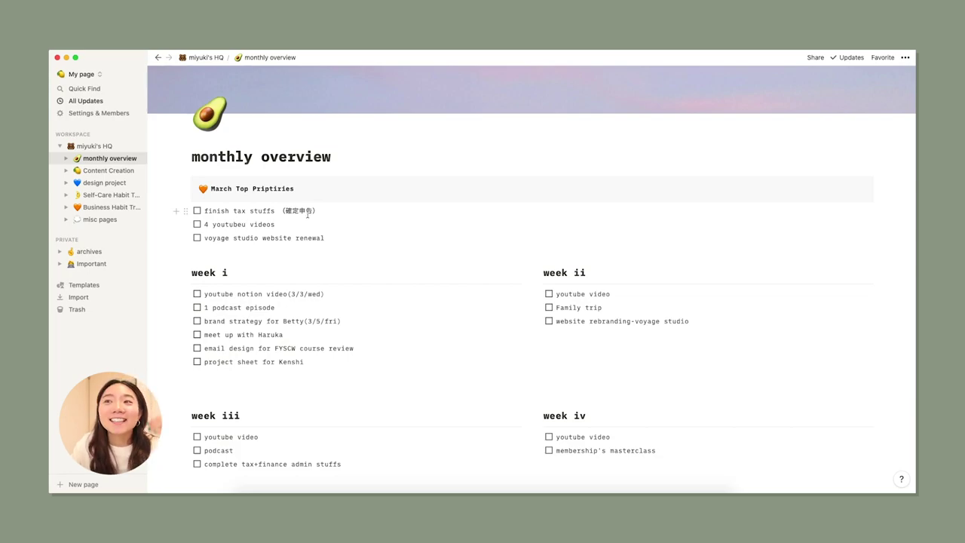
{"action": "left_click", "coordinate": [246, 224]}
{"action": "key", "text": "BackSpace"}
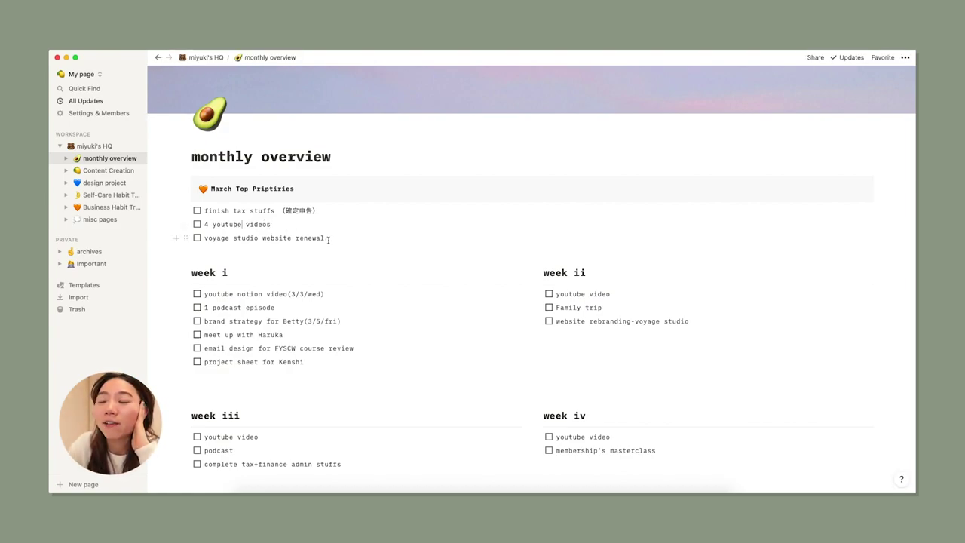
Review the March priorities and the week i to week iv to-do lists on the monthly overview page.
{"action": "scroll", "coordinate": [328, 240], "scroll_direction": "down", "scroll_amount": 1}
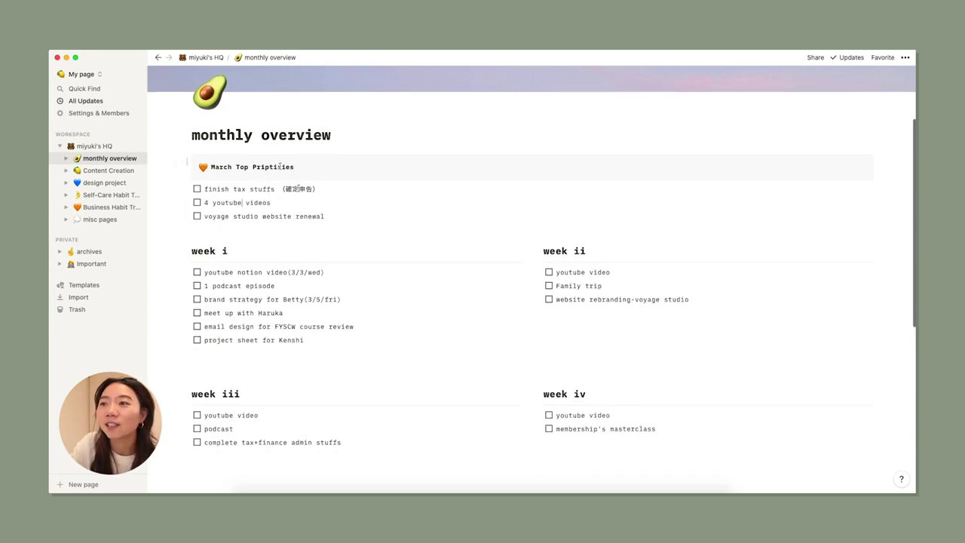
{"action": "scroll", "coordinate": [280, 181], "scroll_direction": "down", "scroll_amount": 2}
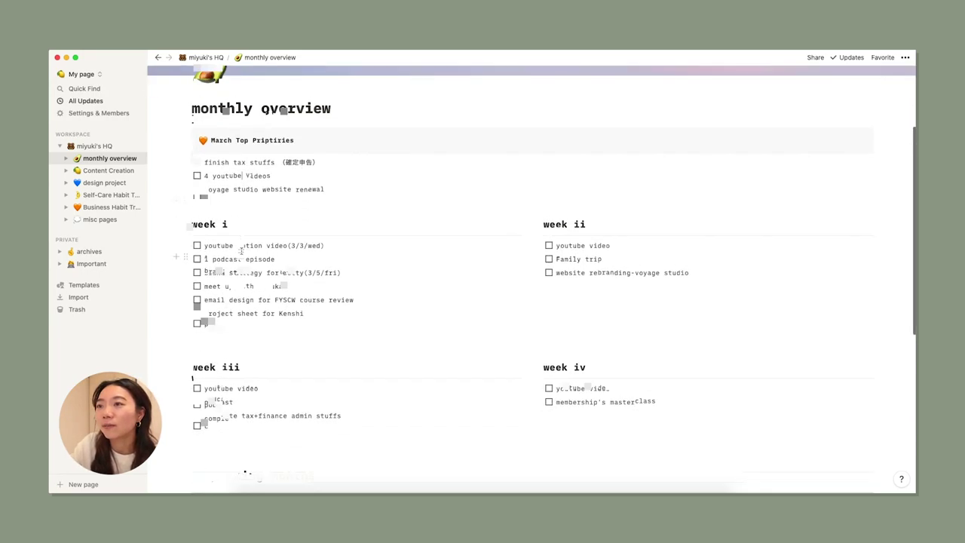
{"action": "scroll", "coordinate": [420, 280], "scroll_direction": "down", "scroll_amount": 2}
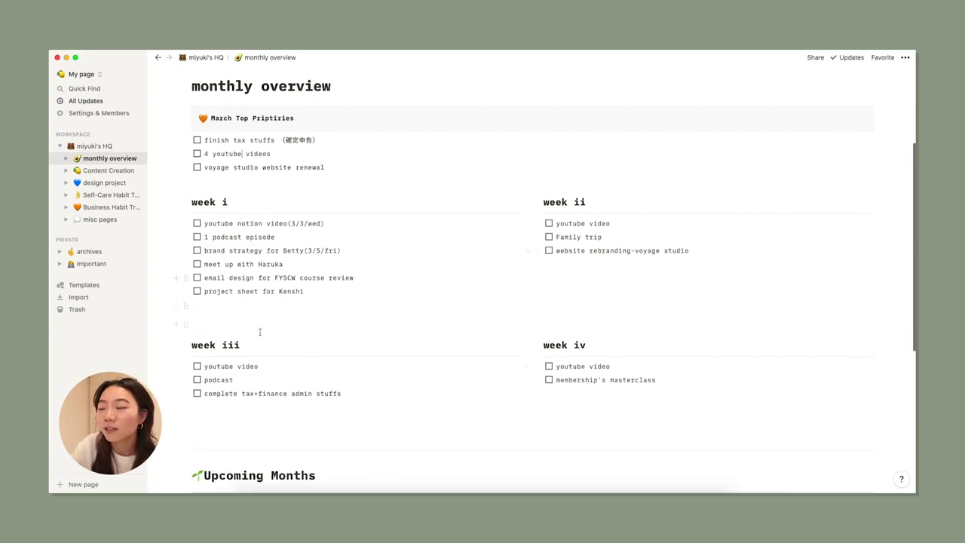
{"action": "scroll", "coordinate": [259, 332], "scroll_direction": "down", "scroll_amount": 1}
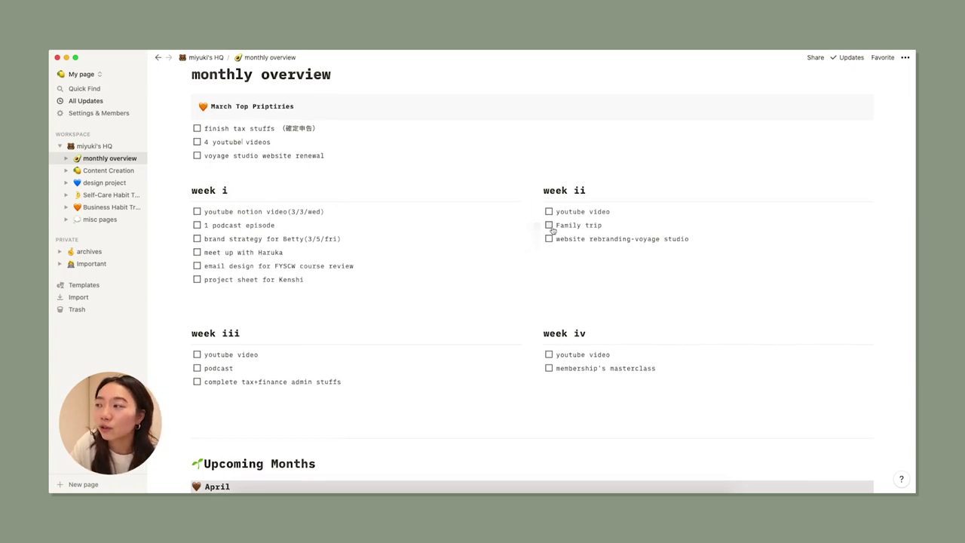
{"action": "scroll", "coordinate": [430, 283], "scroll_direction": "down", "scroll_amount": 2}
{"action": "scroll", "coordinate": [431, 283], "scroll_direction": "down", "scroll_amount": 1}
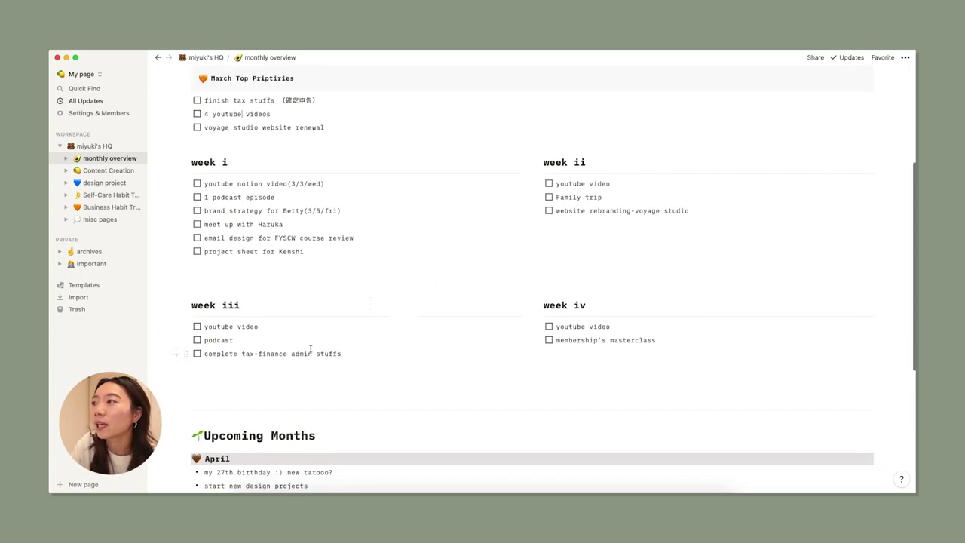
{"action": "scroll", "coordinate": [596, 218], "scroll_direction": "up", "scroll_amount": 2}
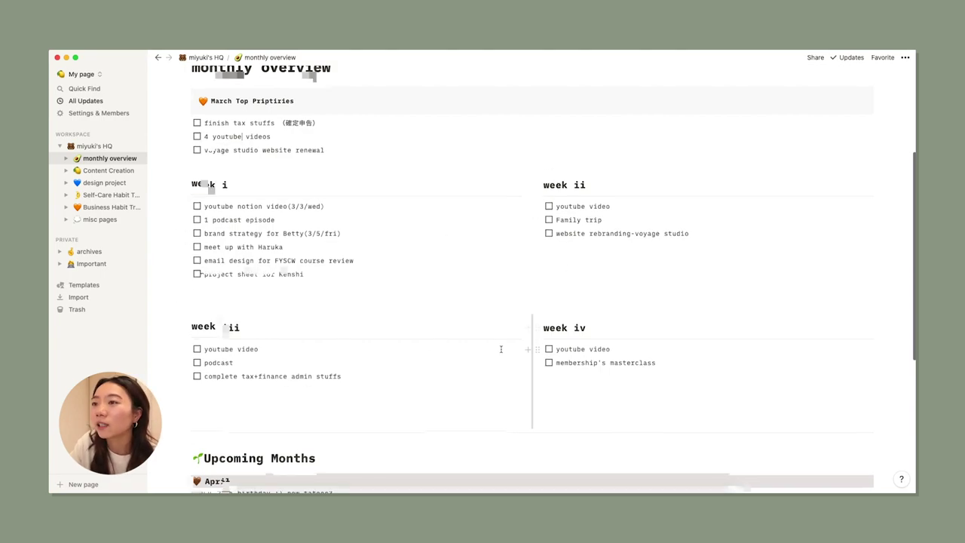
{"action": "scroll", "coordinate": [502, 345], "scroll_direction": "up", "scroll_amount": 2}
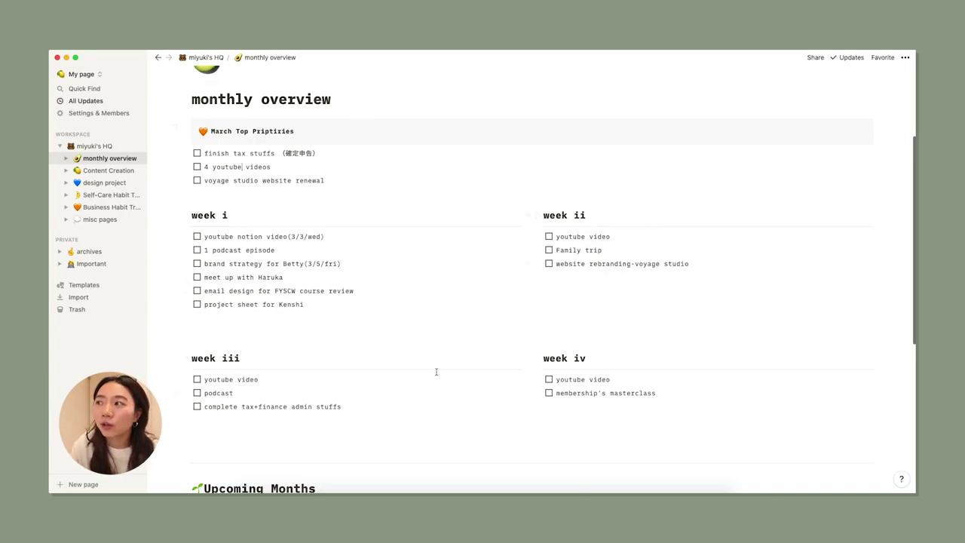
Examine the Upcoming Months section with its April, May and June lists, and return to the weekly lists.
{"action": "scroll", "coordinate": [472, 201], "scroll_direction": "down", "scroll_amount": 5}
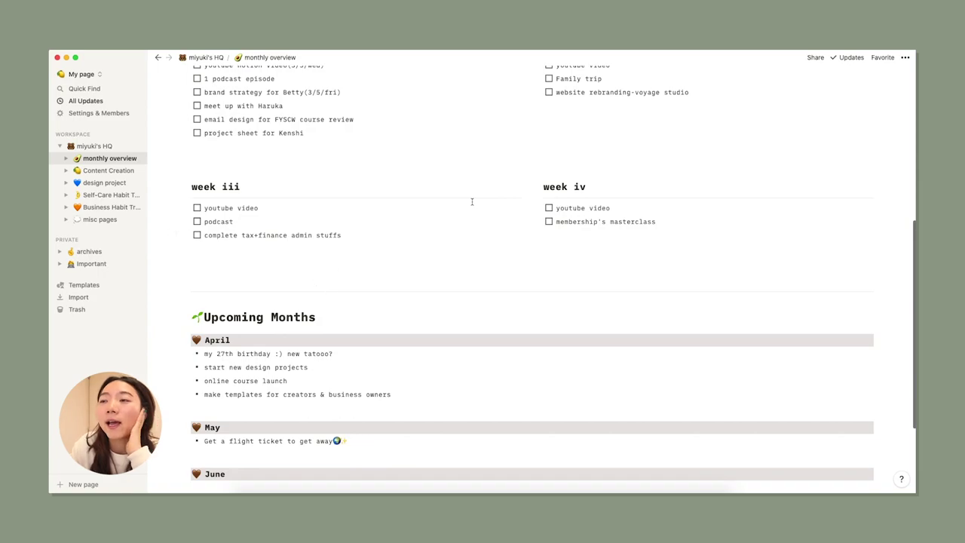
{"action": "scroll", "coordinate": [472, 202], "scroll_direction": "down", "scroll_amount": 3}
{"action": "scroll", "coordinate": [310, 294], "scroll_direction": "down", "scroll_amount": 1}
{"action": "scroll", "coordinate": [273, 248], "scroll_direction": "down", "scroll_amount": 1}
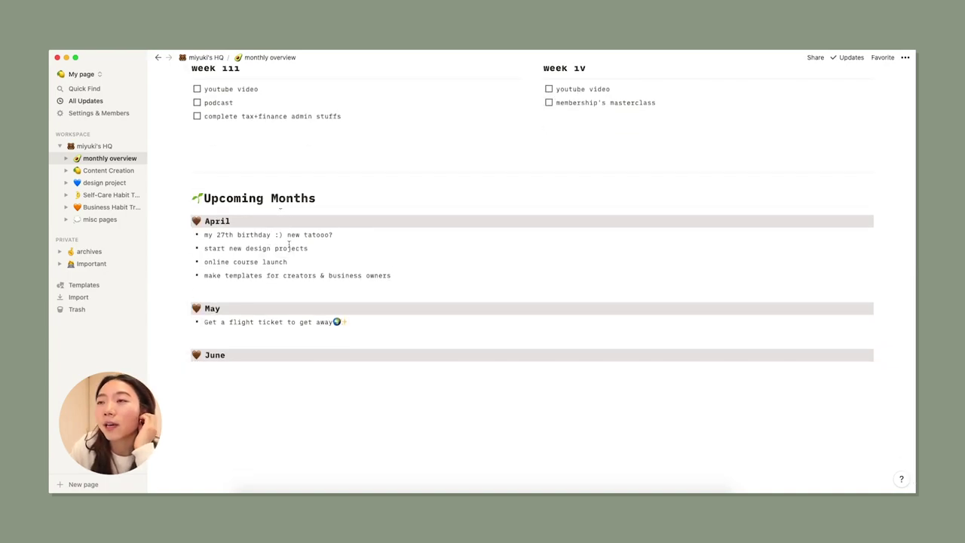
{"action": "scroll", "coordinate": [290, 276], "scroll_direction": "down", "scroll_amount": 1}
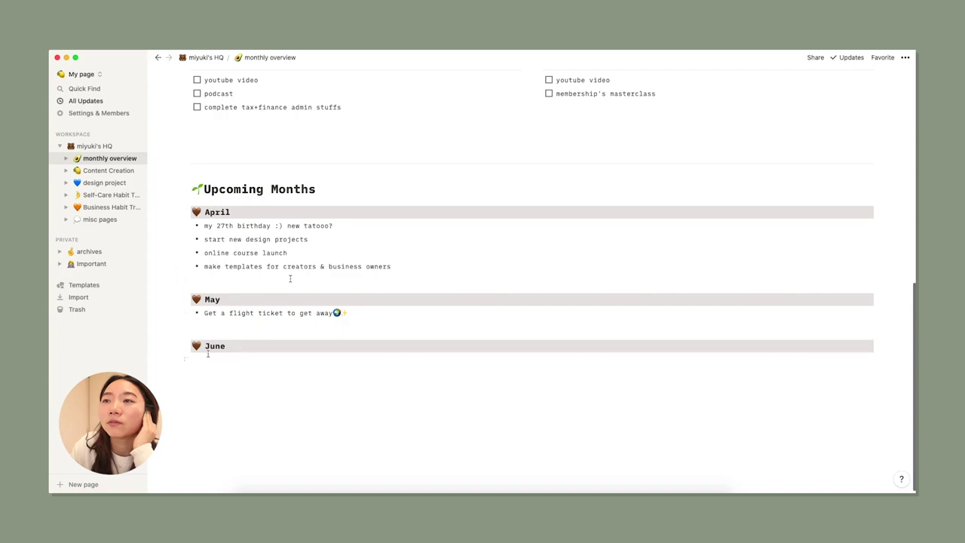
{"action": "scroll", "coordinate": [283, 290], "scroll_direction": "up", "scroll_amount": 3}
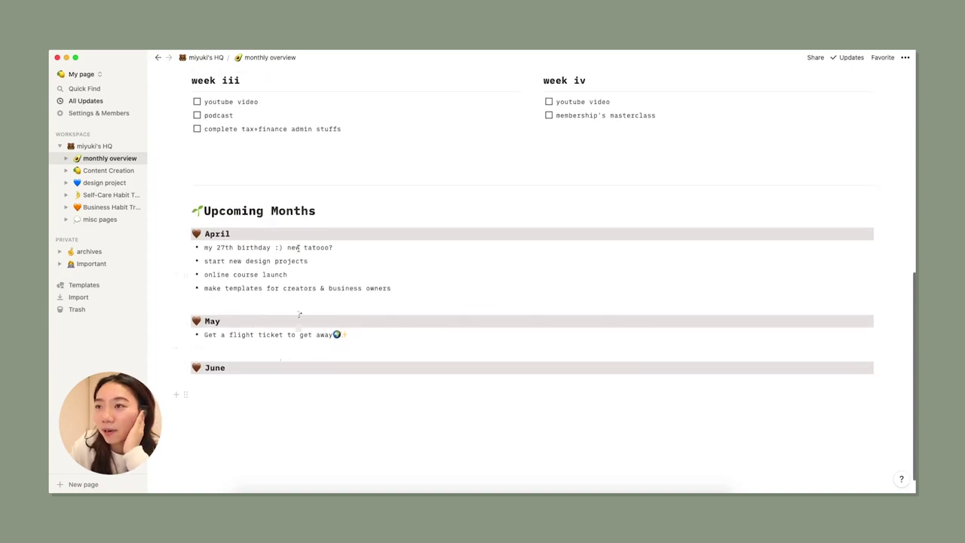
{"action": "scroll", "coordinate": [316, 360], "scroll_direction": "up", "scroll_amount": 10}
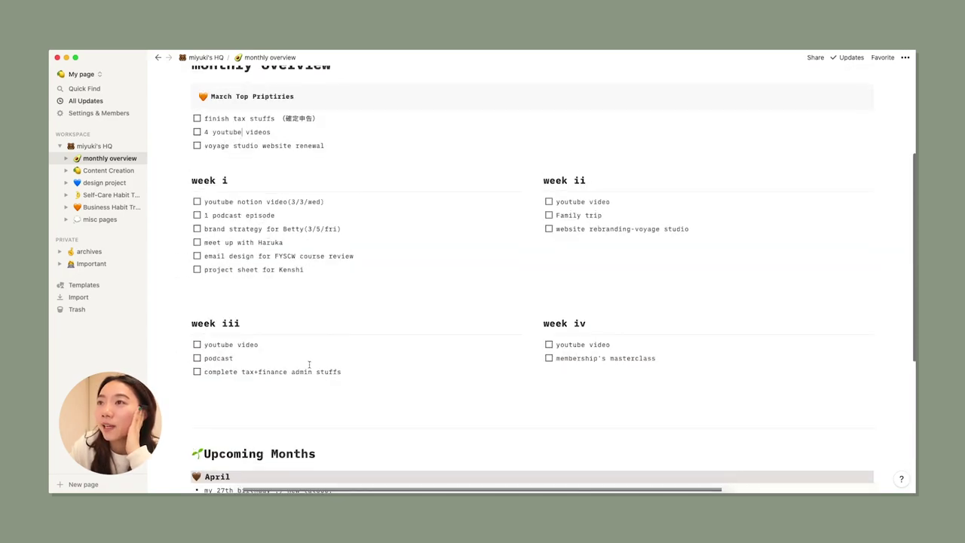
{"action": "scroll", "coordinate": [308, 249], "scroll_direction": "up", "scroll_amount": 1}
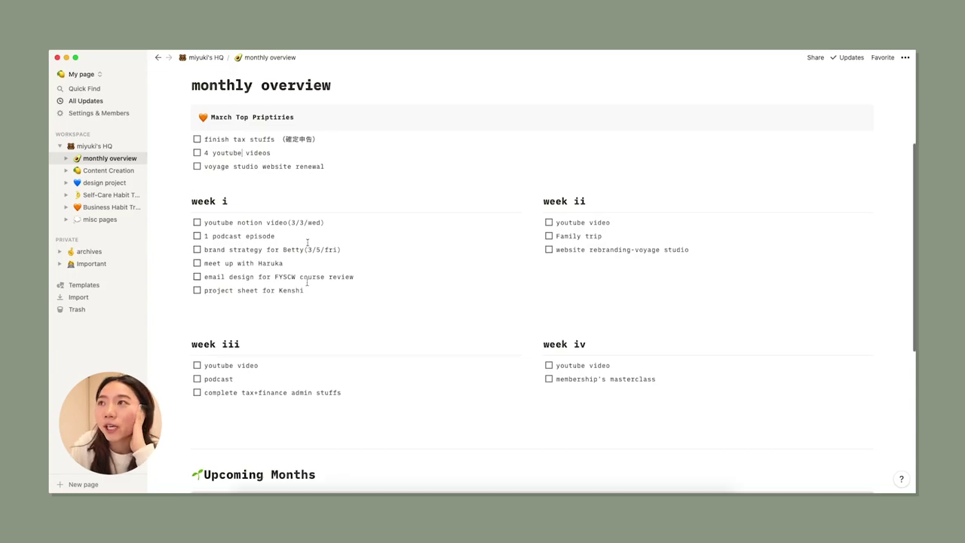
Select all the to-dos under week i, from the youtube notion video to the project sheet, and clear the selection.
{"action": "left_click_drag", "start_coordinate": [308, 294], "coordinate": [239, 231]}
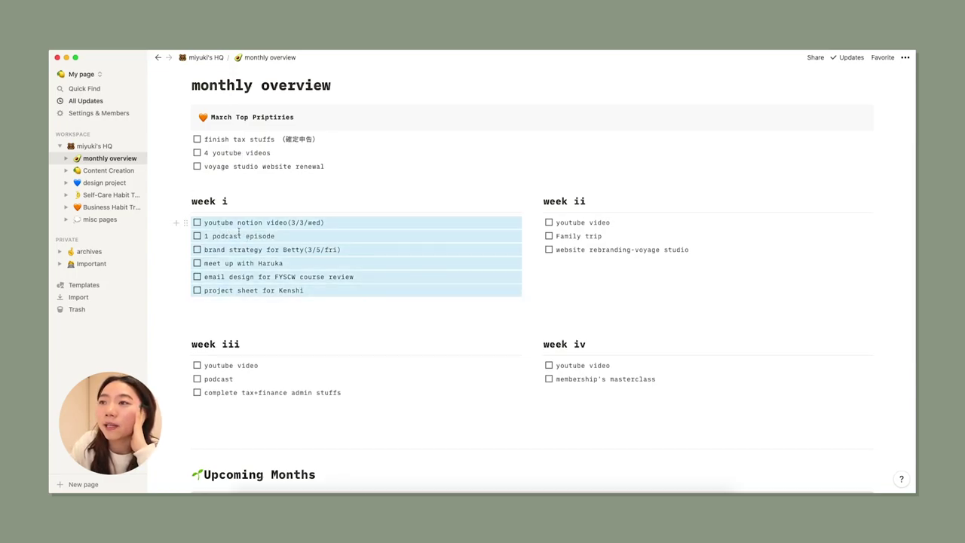
{"action": "left_click", "coordinate": [276, 233]}
{"action": "key", "text": "Down"}
{"action": "key", "text": "Down"}
{"action": "key", "text": "Down"}
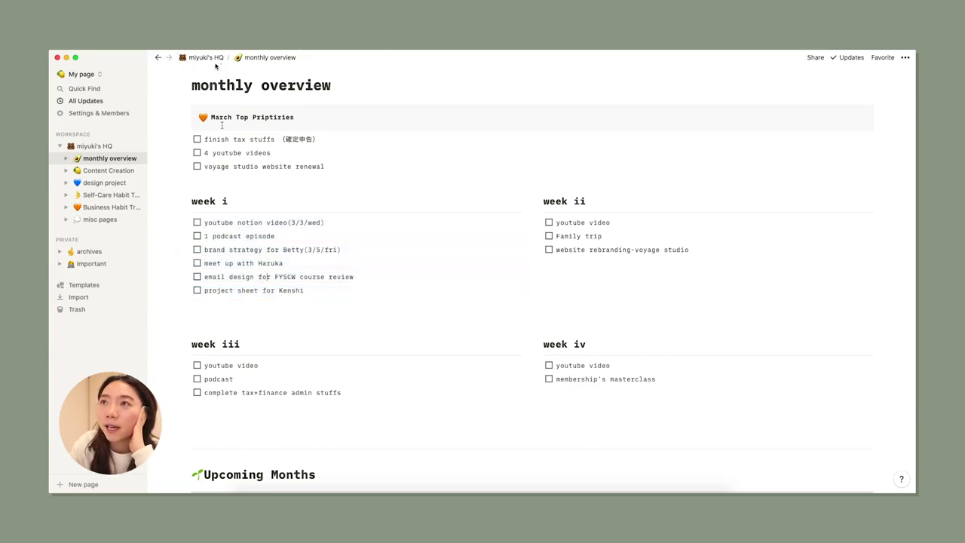
Return to the miyuki's HQ page, select and deselect the weekly agenda to-dos, and review the weekly schedule.
{"action": "left_click", "coordinate": [205, 58]}
{"action": "scroll", "coordinate": [237, 245], "scroll_direction": "down", "scroll_amount": 1}
{"action": "scroll", "coordinate": [237, 245], "scroll_direction": "up", "scroll_amount": 1}
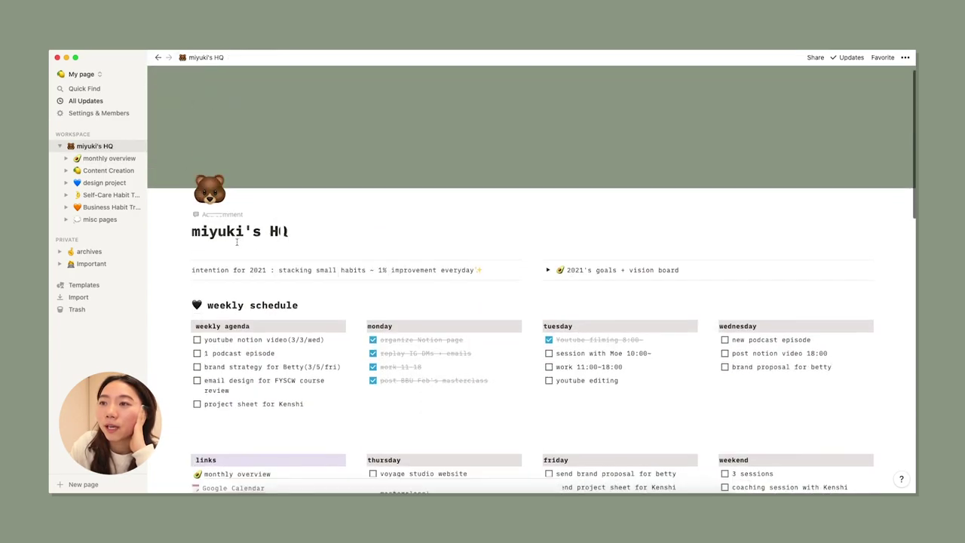
{"action": "scroll", "coordinate": [249, 226], "scroll_direction": "down", "scroll_amount": 3}
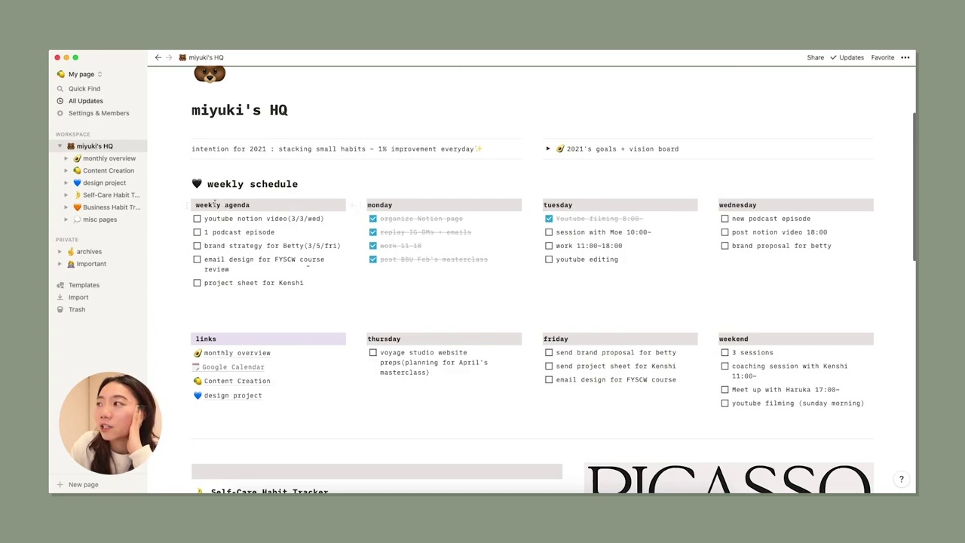
{"action": "left_click_drag", "start_coordinate": [304, 282], "coordinate": [248, 232]}
{"action": "left_click", "coordinate": [304, 282]}
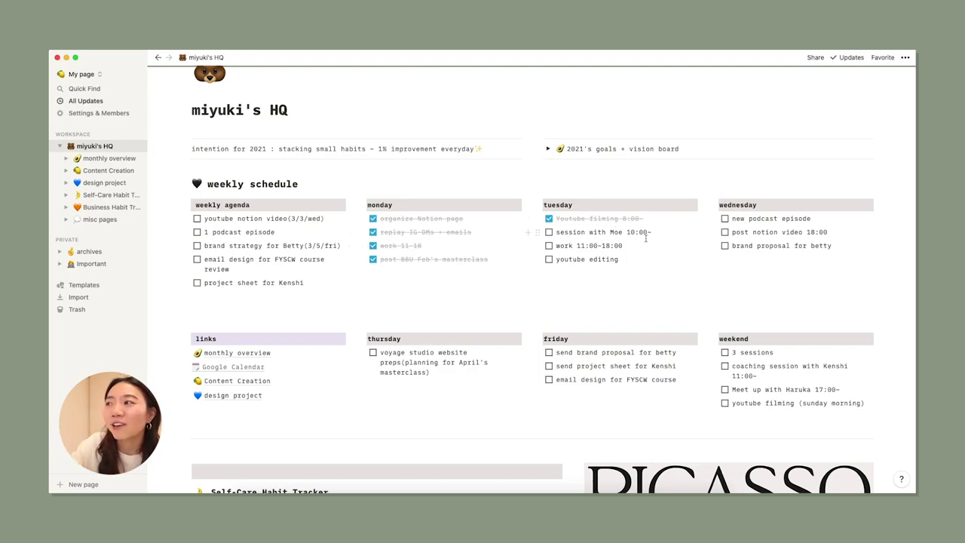
{"action": "scroll", "coordinate": [588, 279], "scroll_direction": "down", "scroll_amount": 1}
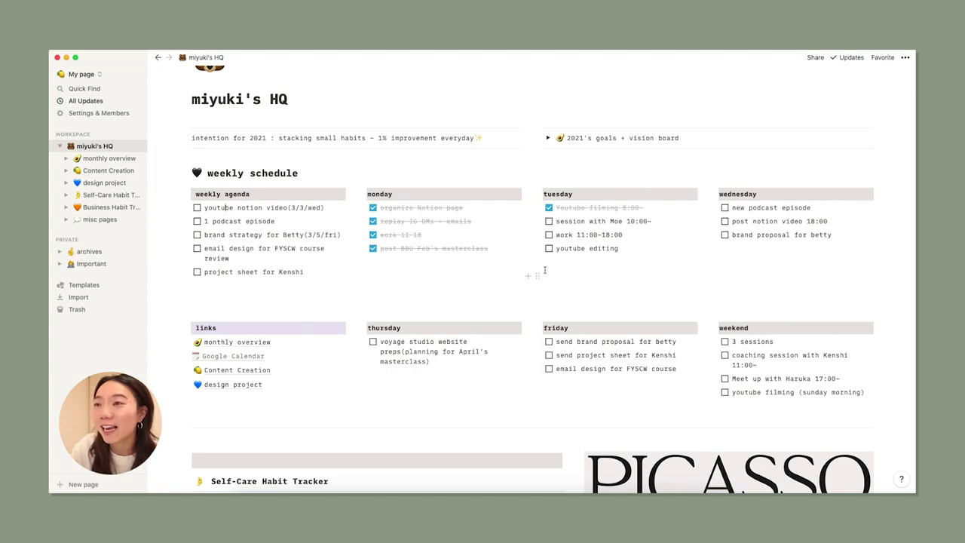
{"action": "scroll", "coordinate": [544, 270], "scroll_direction": "down", "scroll_amount": 1}
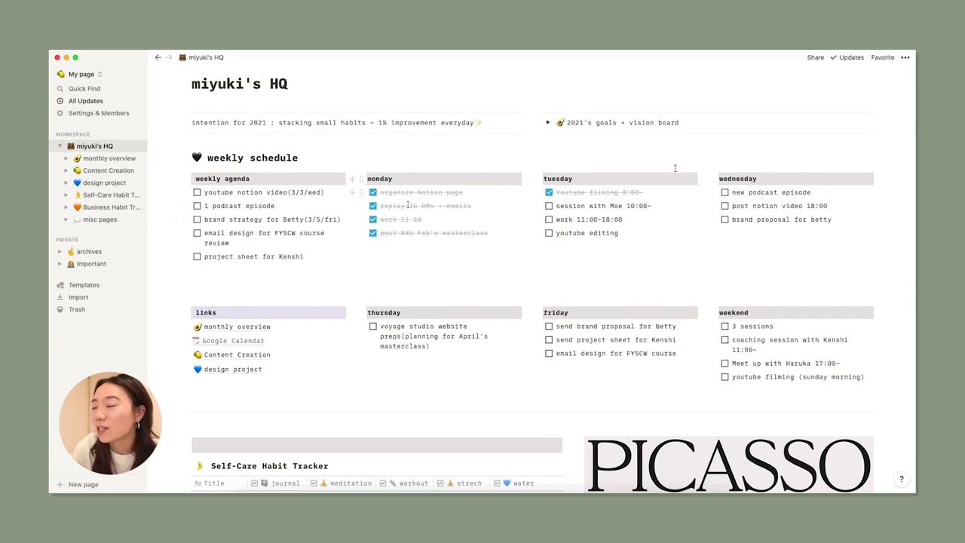
Look over the weekly schedule, the links list, the habit trackers and the Picasso poster, and return to the page cover.
{"action": "scroll", "coordinate": [625, 315], "scroll_direction": "down", "scroll_amount": 3}
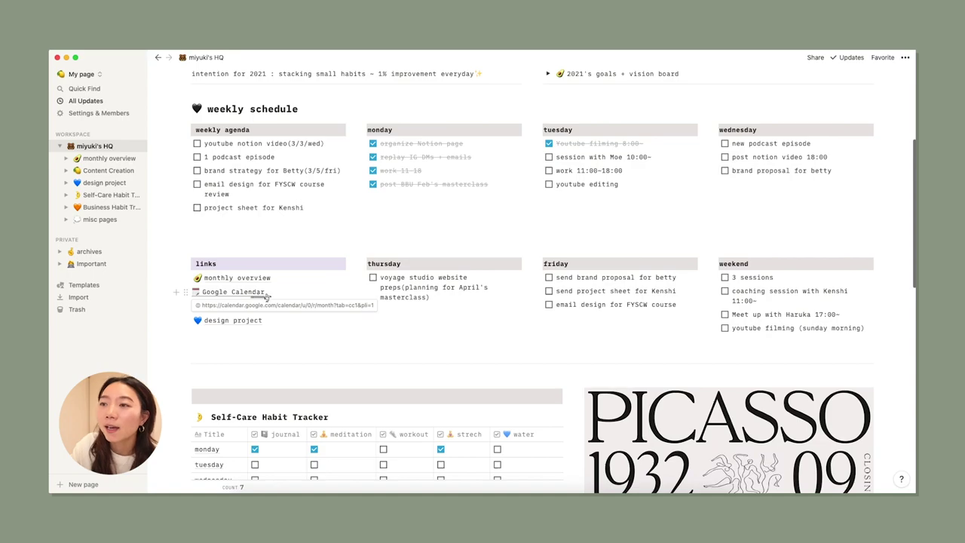
{"action": "scroll", "coordinate": [284, 299], "scroll_direction": "down", "scroll_amount": 1}
{"action": "scroll", "coordinate": [284, 300], "scroll_direction": "down", "scroll_amount": 2}
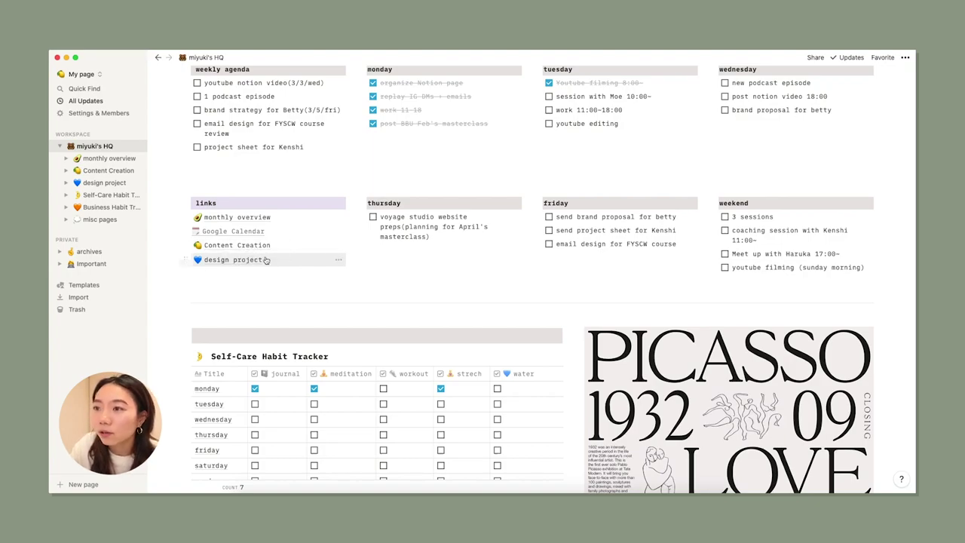
{"action": "scroll", "coordinate": [357, 249], "scroll_direction": "down", "scroll_amount": 1}
{"action": "scroll", "coordinate": [386, 219], "scroll_direction": "down", "scroll_amount": 5}
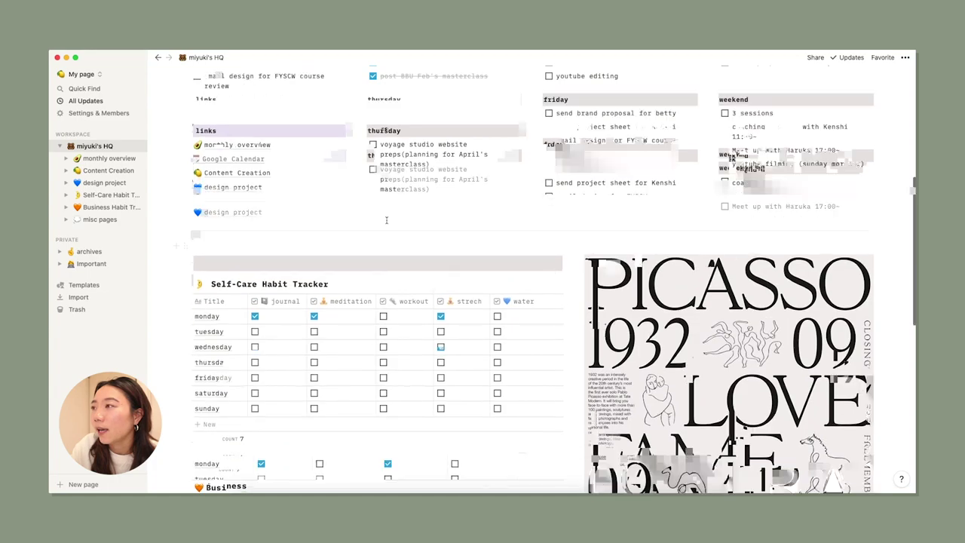
{"action": "scroll", "coordinate": [386, 221], "scroll_direction": "down", "scroll_amount": 1}
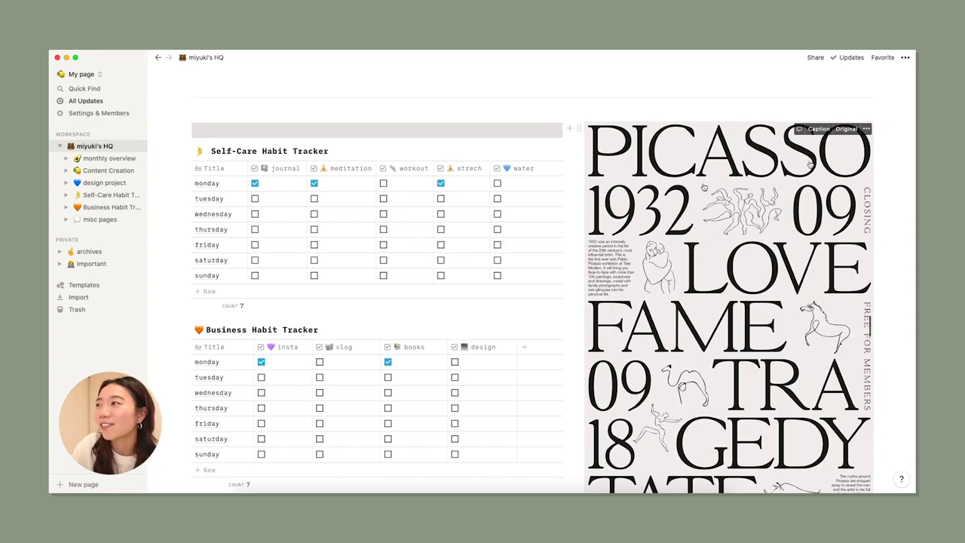
{"action": "scroll", "coordinate": [650, 338], "scroll_direction": "up", "scroll_amount": 5}
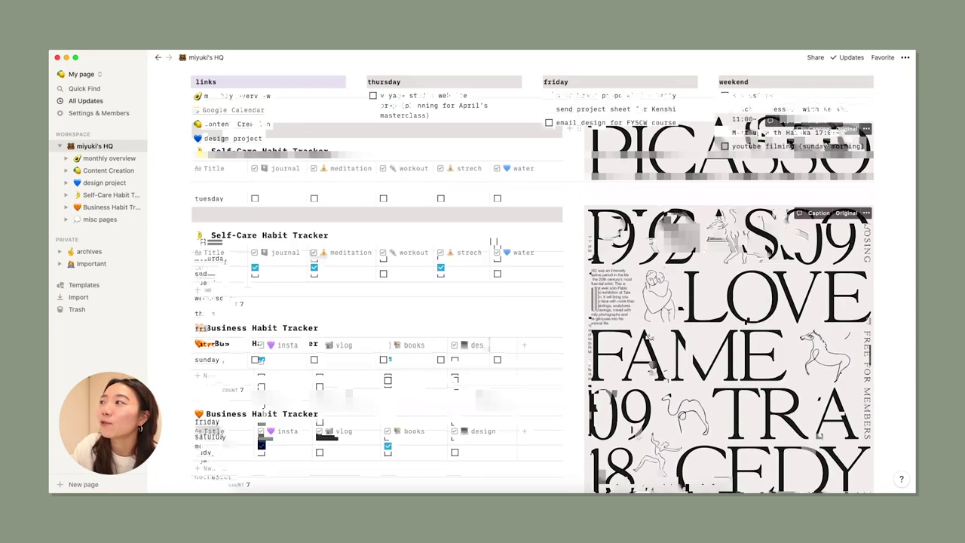
{"action": "scroll", "coordinate": [650, 338], "scroll_direction": "down", "scroll_amount": 3}
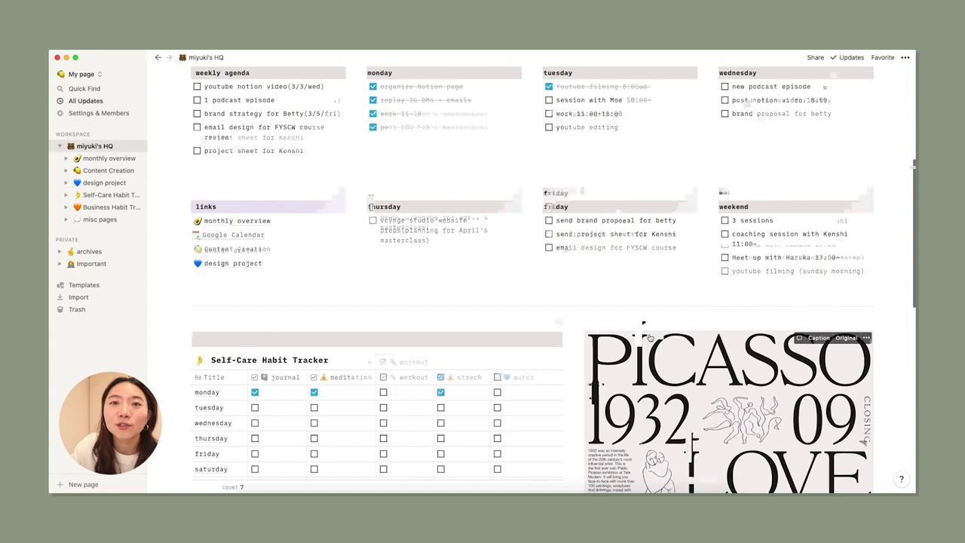
{"action": "scroll", "coordinate": [650, 338], "scroll_direction": "up", "scroll_amount": 8}
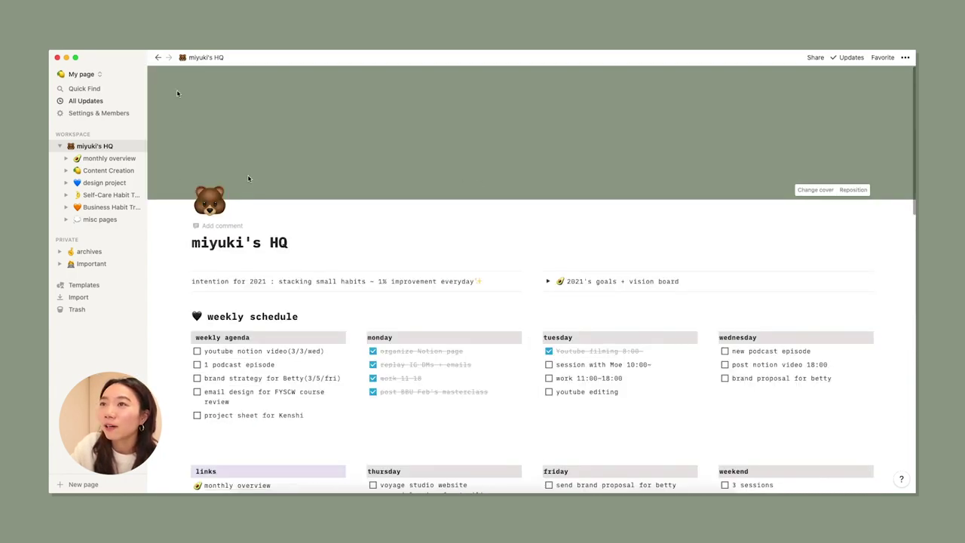
Try a green background on the monday heading of the weekly schedule.
{"action": "scroll", "coordinate": [408, 303], "scroll_direction": "down", "scroll_amount": 1}
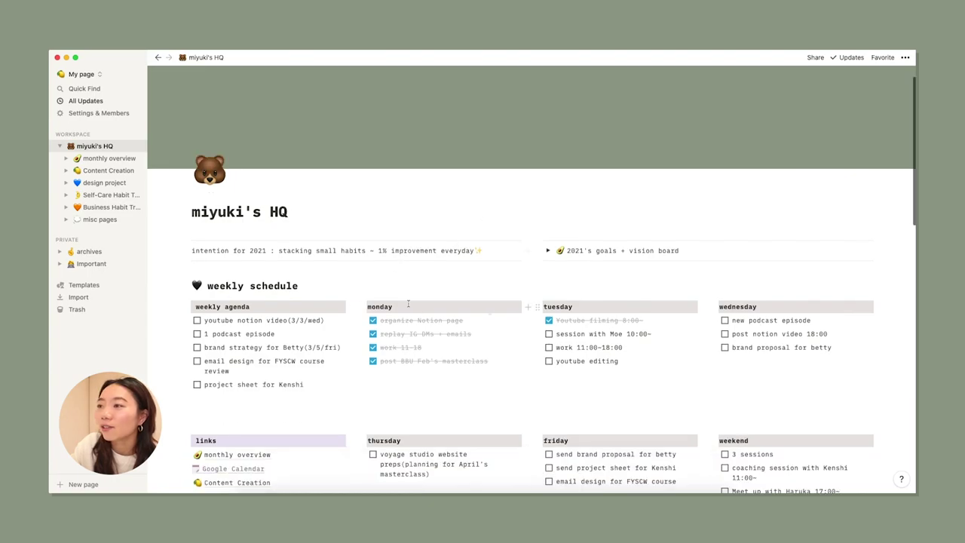
{"action": "left_click_drag", "start_coordinate": [531, 324], "coordinate": [450, 309]}
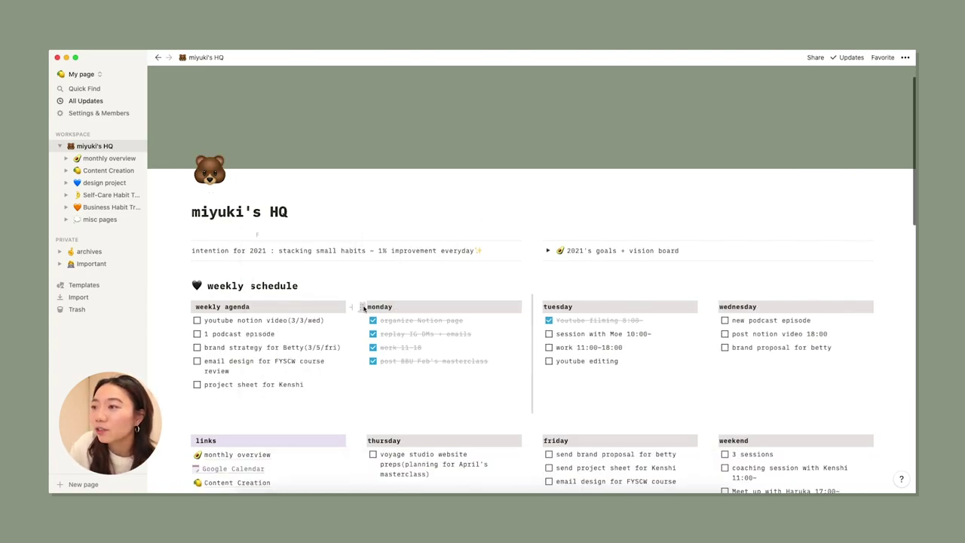
{"action": "left_click", "coordinate": [363, 307]}
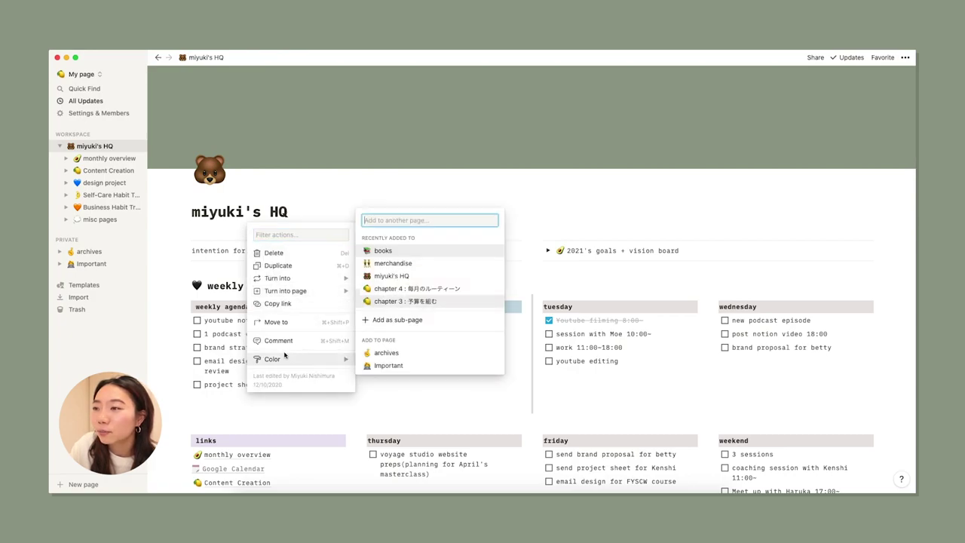
{"action": "mouse_move", "coordinate": [285, 356]}
{"action": "scroll", "coordinate": [409, 338], "scroll_direction": "down", "scroll_amount": 1}
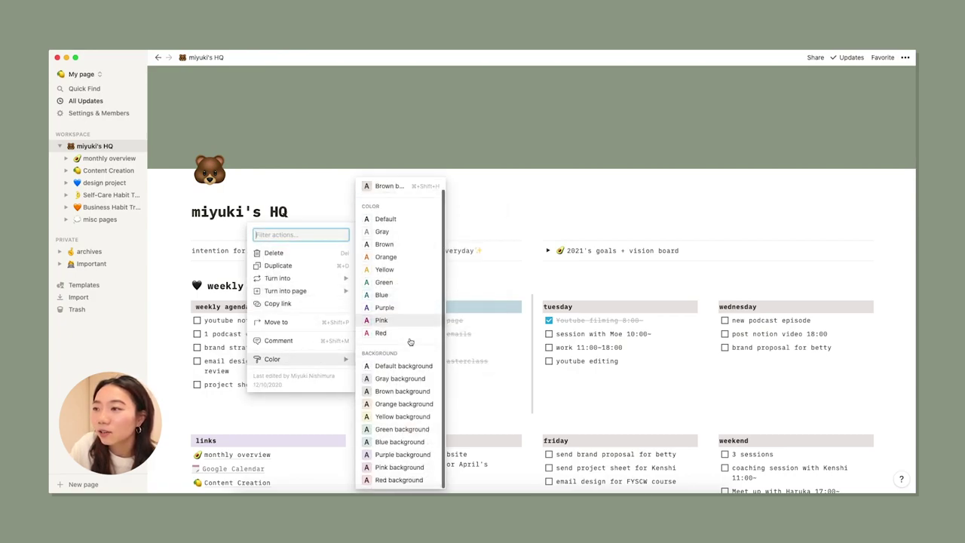
{"action": "left_click", "coordinate": [402, 429]}
{"action": "scroll", "coordinate": [478, 336], "scroll_direction": "down", "scroll_amount": 1}
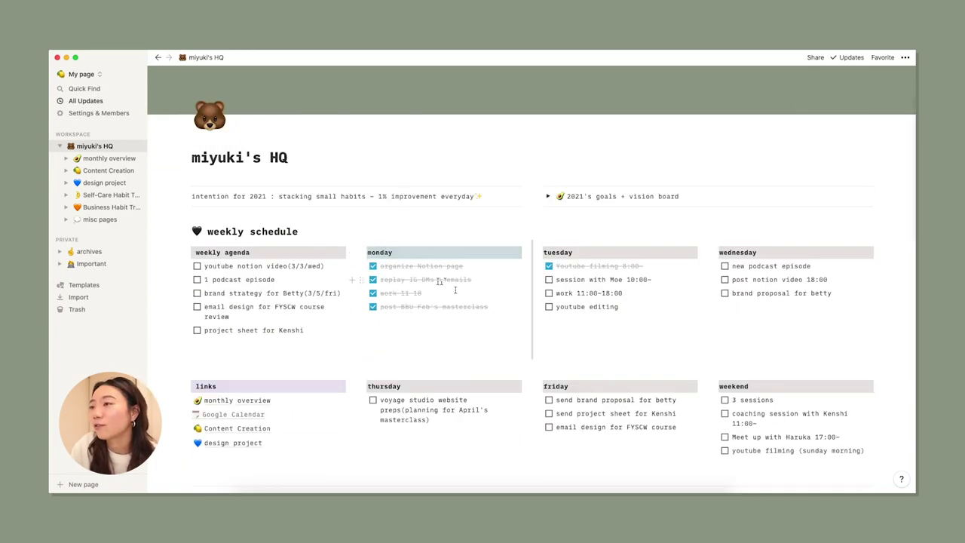
Review the weekly schedule columns and the links to the monthly overview, Google Calendar, Content Creation and design project.
{"action": "scroll", "coordinate": [486, 310], "scroll_direction": "down", "scroll_amount": 1}
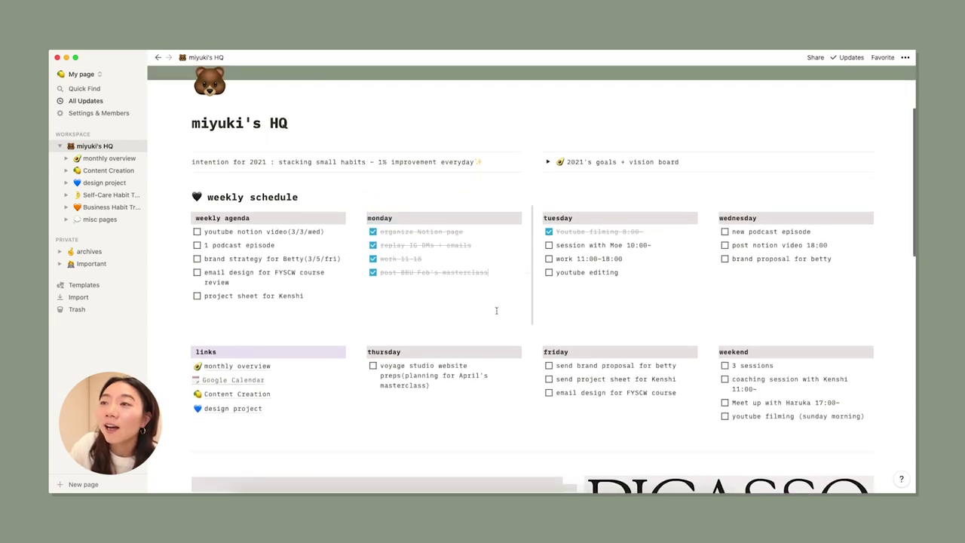
{"action": "scroll", "coordinate": [493, 307], "scroll_direction": "down", "scroll_amount": 1}
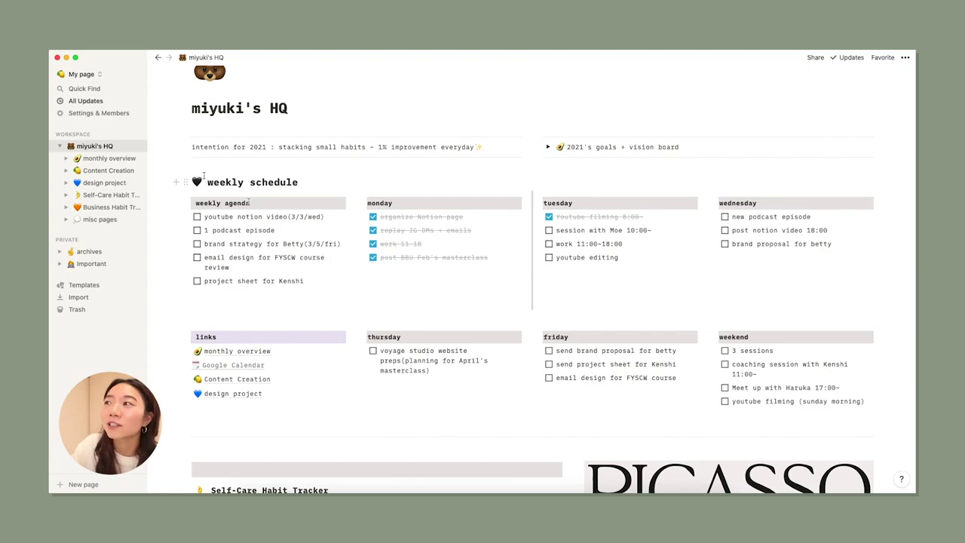
{"action": "scroll", "coordinate": [276, 232], "scroll_direction": "down", "scroll_amount": 2}
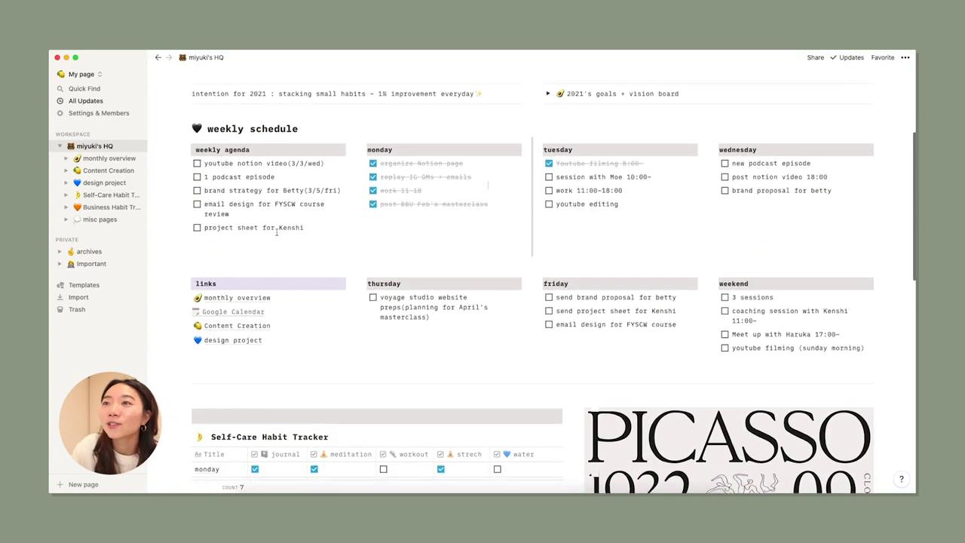
{"action": "scroll", "coordinate": [277, 231], "scroll_direction": "down", "scroll_amount": 1}
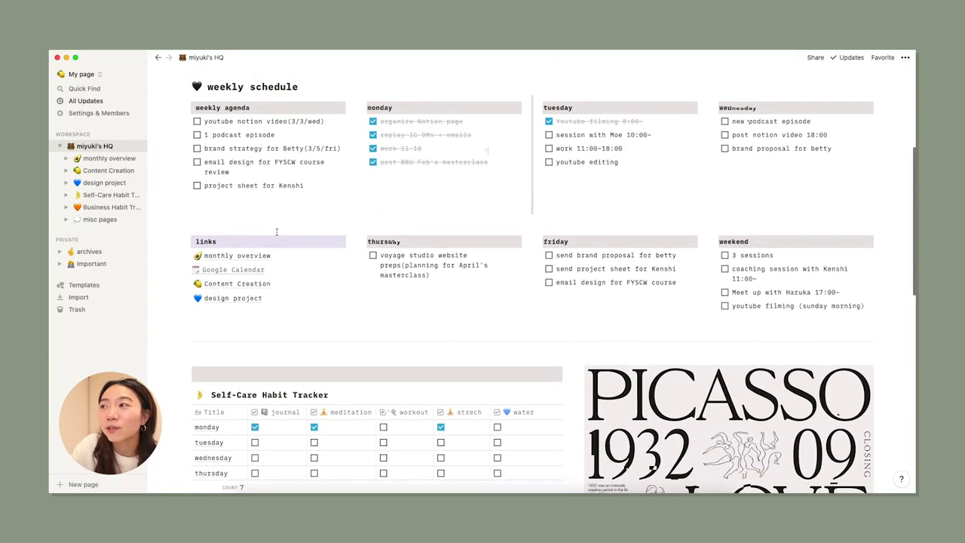
{"action": "scroll", "coordinate": [276, 231], "scroll_direction": "down", "scroll_amount": 1}
{"action": "scroll", "coordinate": [277, 231], "scroll_direction": "down", "scroll_amount": 1}
{"action": "scroll", "coordinate": [277, 231], "scroll_direction": "down", "scroll_amount": 1}
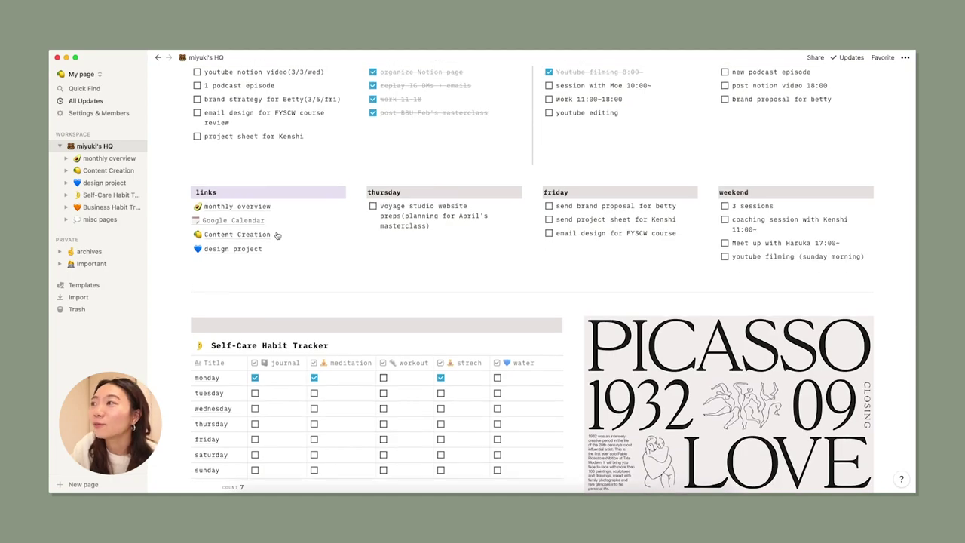
Examine the Self-Care Habit Tracker and Business Habit Tracker tables beside the Picasso poster.
{"action": "scroll", "coordinate": [276, 236], "scroll_direction": "down", "scroll_amount": 3}
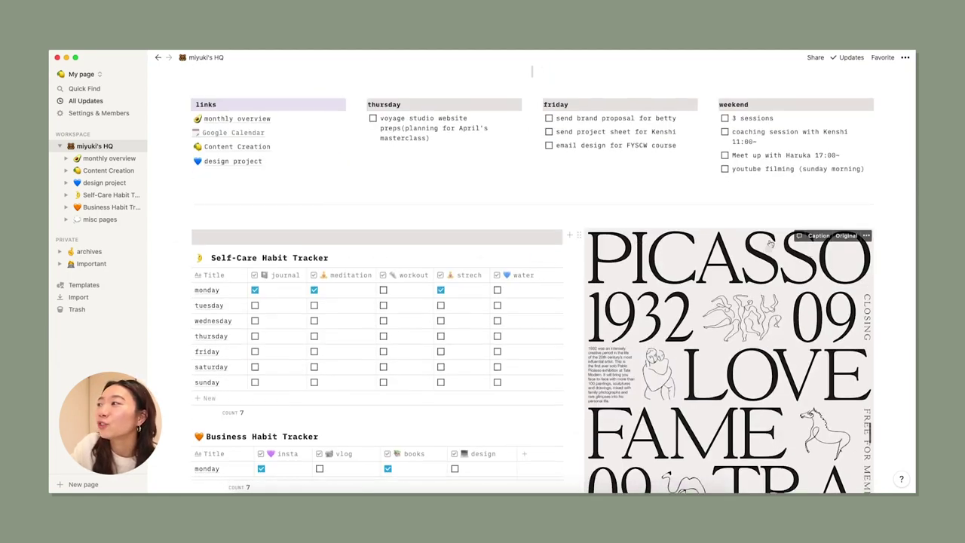
{"action": "scroll", "coordinate": [812, 257], "scroll_direction": "down", "scroll_amount": 2}
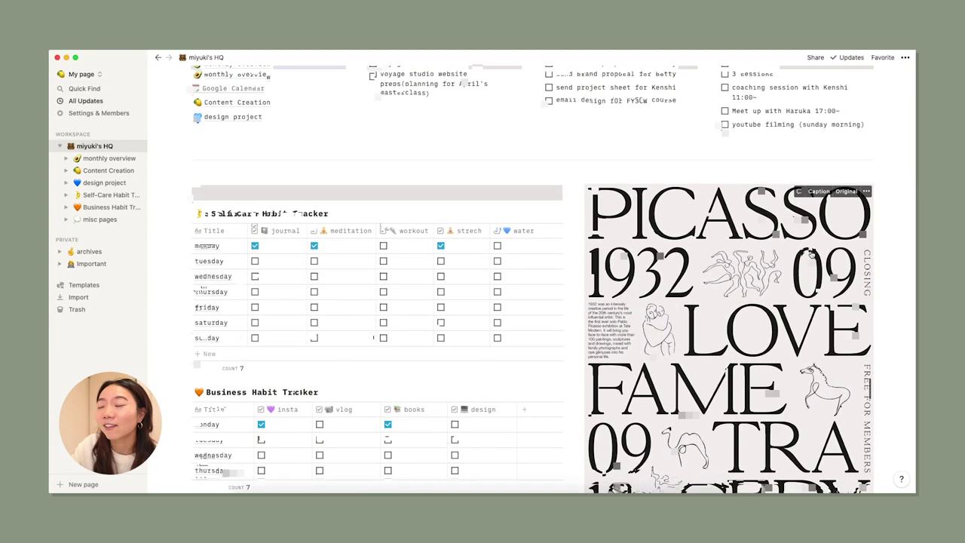
{"action": "scroll", "coordinate": [812, 255], "scroll_direction": "down", "scroll_amount": 2}
{"action": "scroll", "coordinate": [811, 255], "scroll_direction": "down", "scroll_amount": 1}
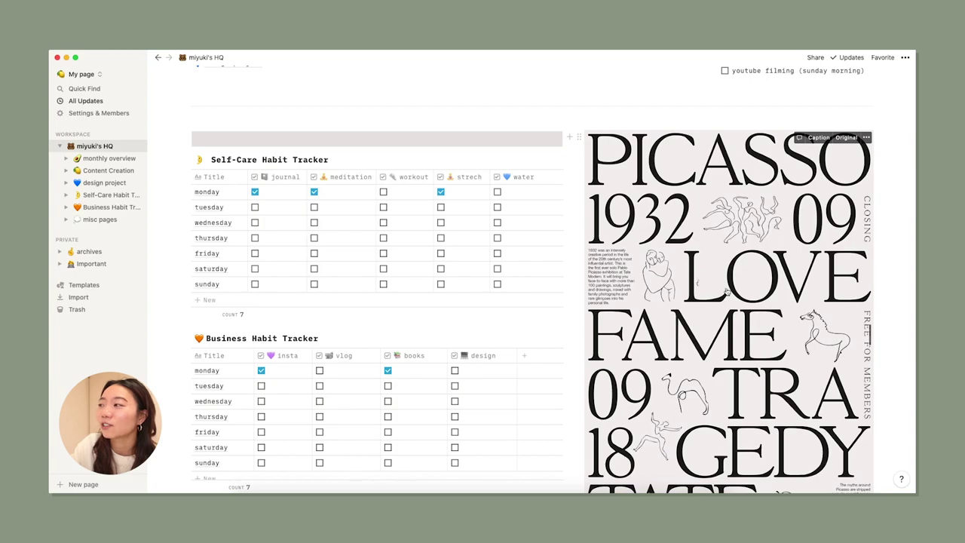
{"action": "scroll", "coordinate": [686, 243], "scroll_direction": "down", "scroll_amount": 1}
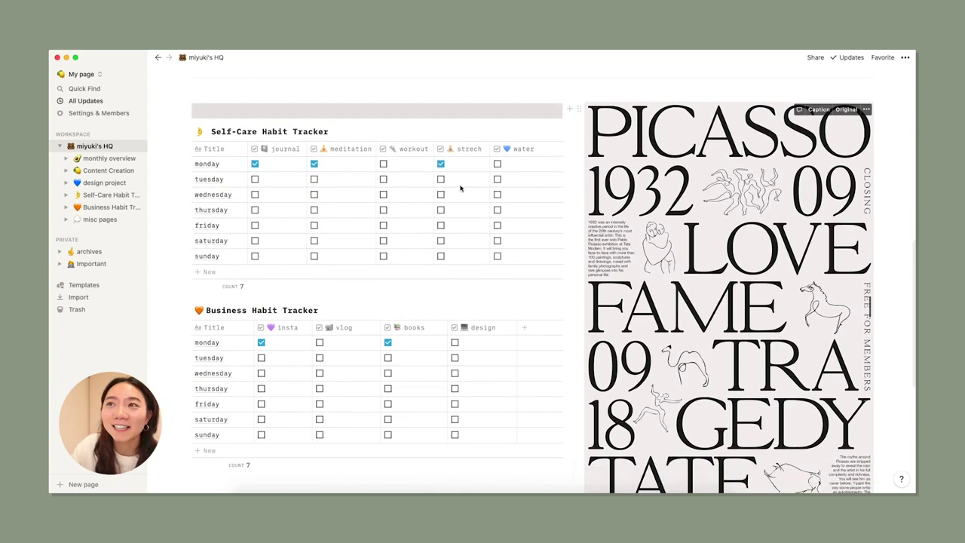
{"action": "scroll", "coordinate": [453, 188], "scroll_direction": "up", "scroll_amount": 2}
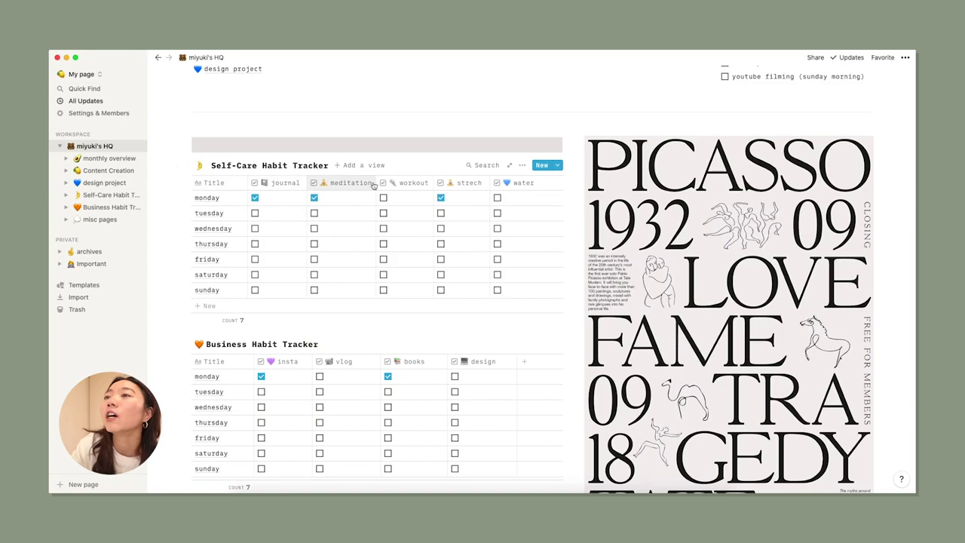
{"action": "scroll", "coordinate": [340, 193], "scroll_direction": "down", "scroll_amount": 1}
{"action": "scroll", "coordinate": [324, 219], "scroll_direction": "down", "scroll_amount": 2}
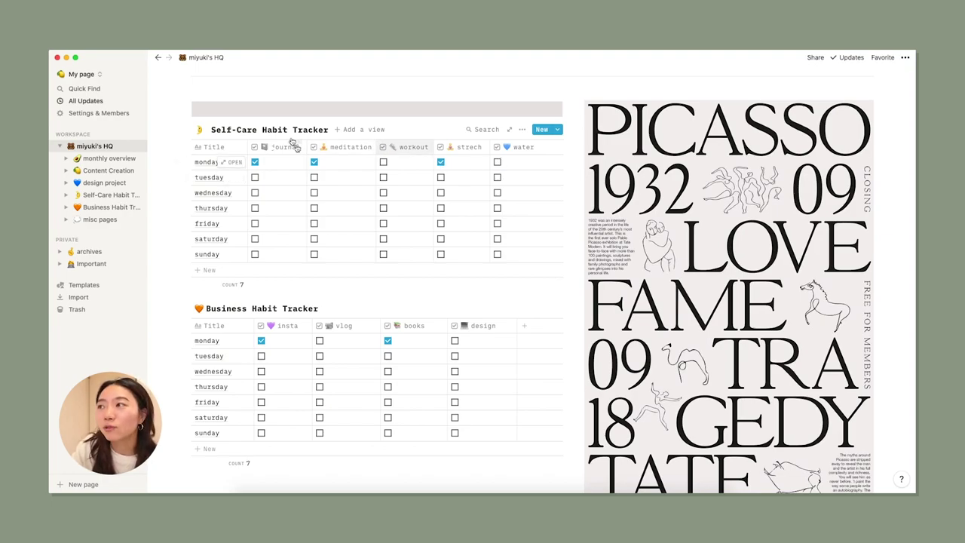
Tick the tuesday journal and meditation checkboxes in the Self-Care Habit Tracker and clear them again.
{"action": "left_click", "coordinate": [255, 178]}
{"action": "left_click", "coordinate": [314, 177]}
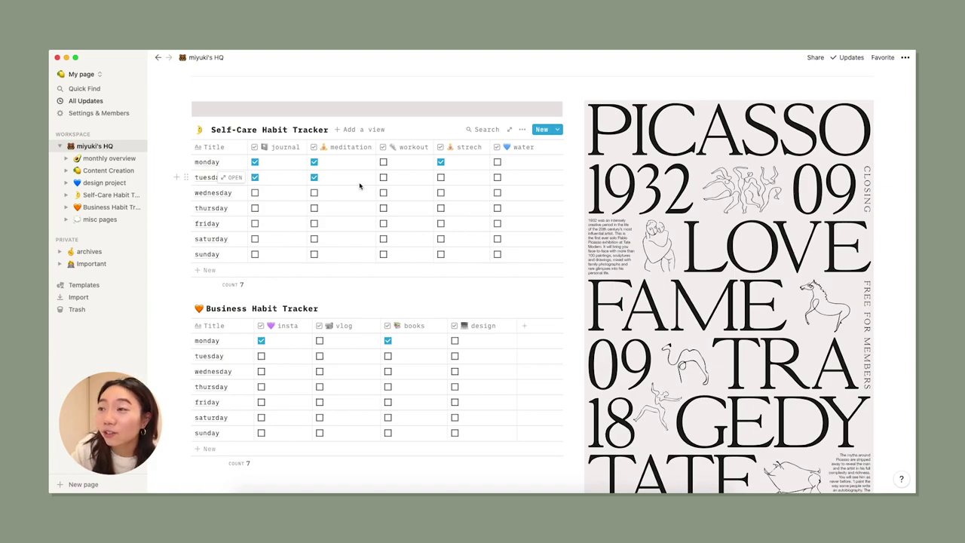
{"action": "left_click", "coordinate": [255, 178]}
{"action": "left_click", "coordinate": [315, 177]}
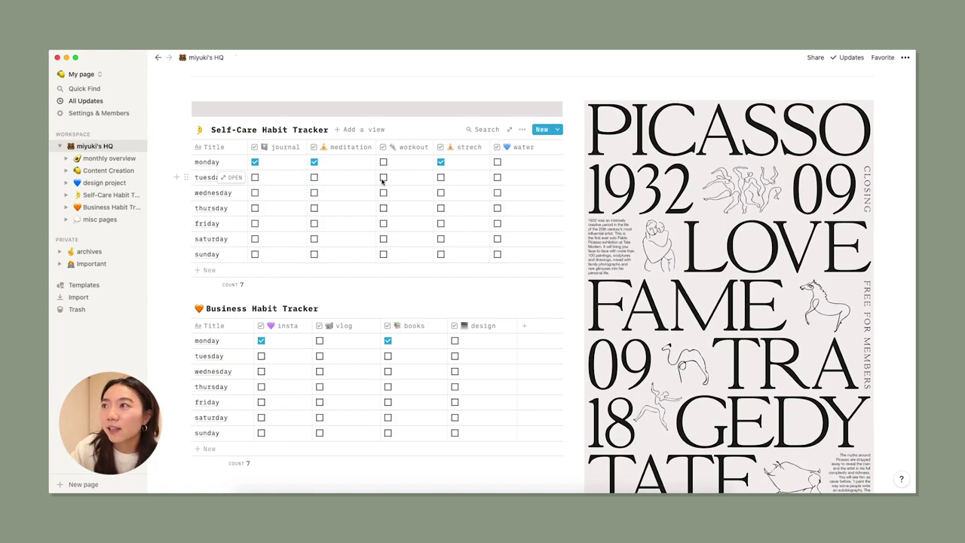
Tick the tuesday insta and vlog checkboxes in the Business Habit Tracker and clear them again.
{"action": "scroll", "coordinate": [340, 192], "scroll_direction": "down", "scroll_amount": 5}
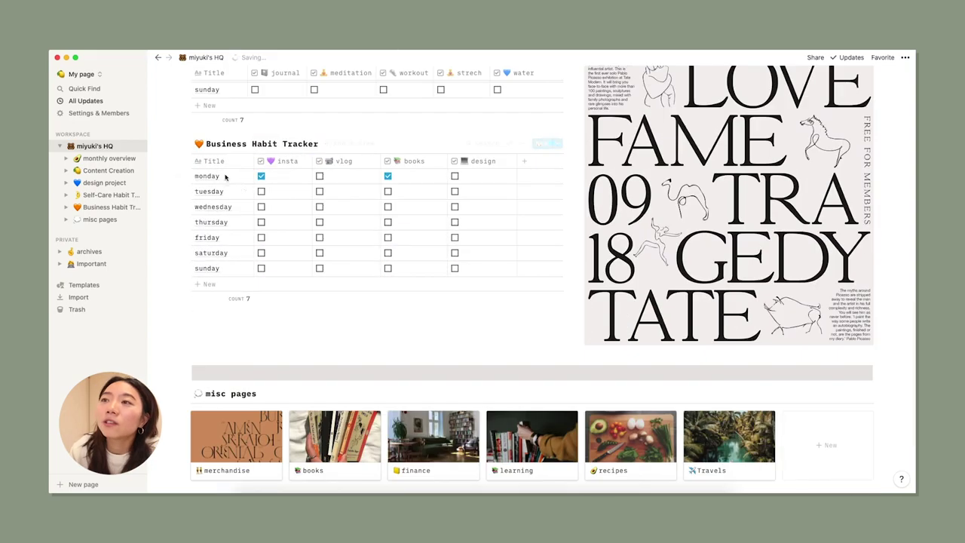
{"action": "left_click", "coordinate": [262, 192]}
{"action": "left_click", "coordinate": [262, 191]}
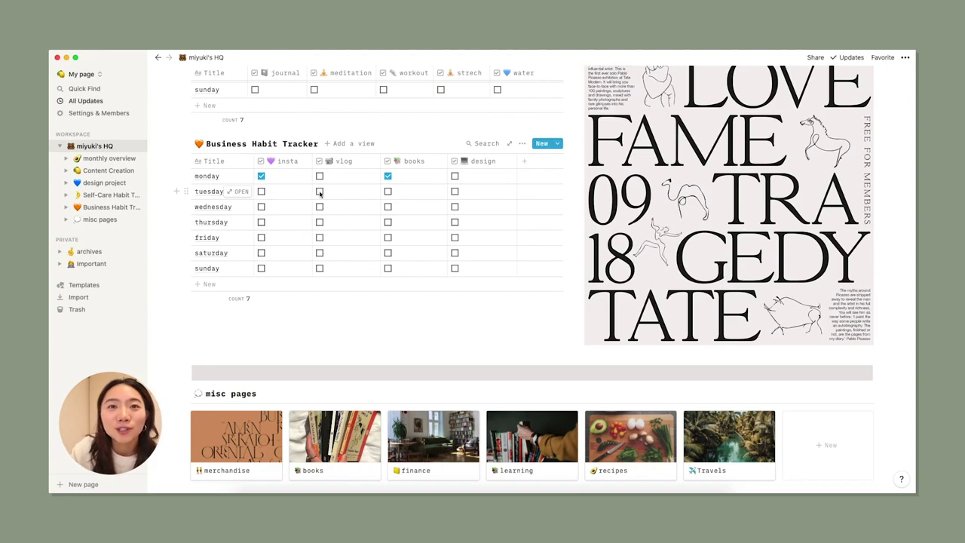
{"action": "left_click", "coordinate": [321, 192]}
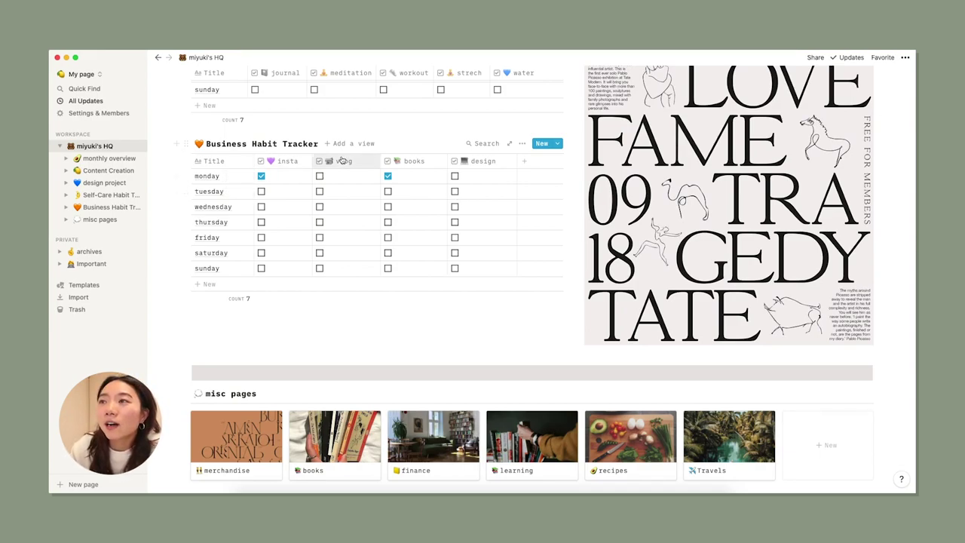
{"action": "scroll", "coordinate": [447, 201], "scroll_direction": "up", "scroll_amount": 1}
{"action": "scroll", "coordinate": [442, 203], "scroll_direction": "up", "scroll_amount": 1}
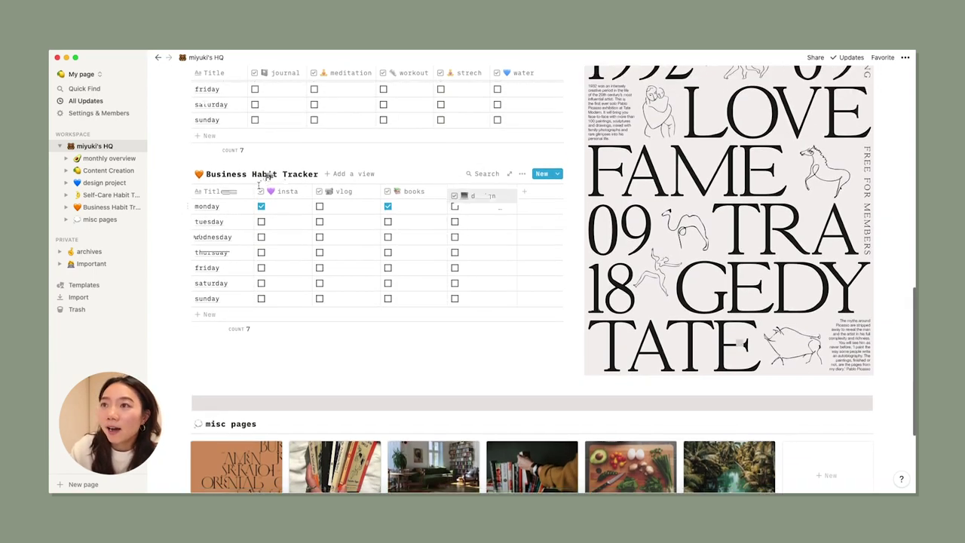
Open the books card from the misc pages gallery, skim its preview, and expand it to a full page.
{"action": "scroll", "coordinate": [227, 181], "scroll_direction": "down", "scroll_amount": 5}
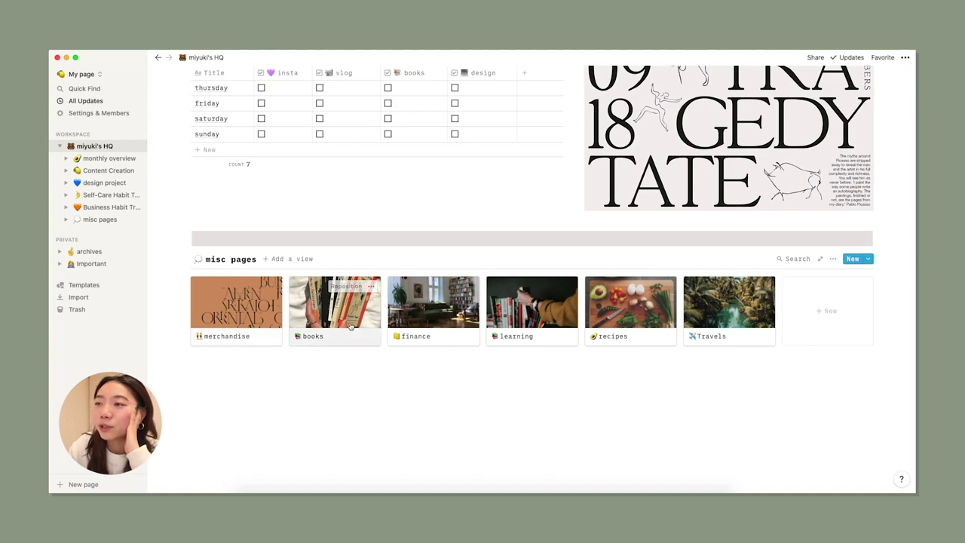
{"action": "left_click", "coordinate": [322, 336]}
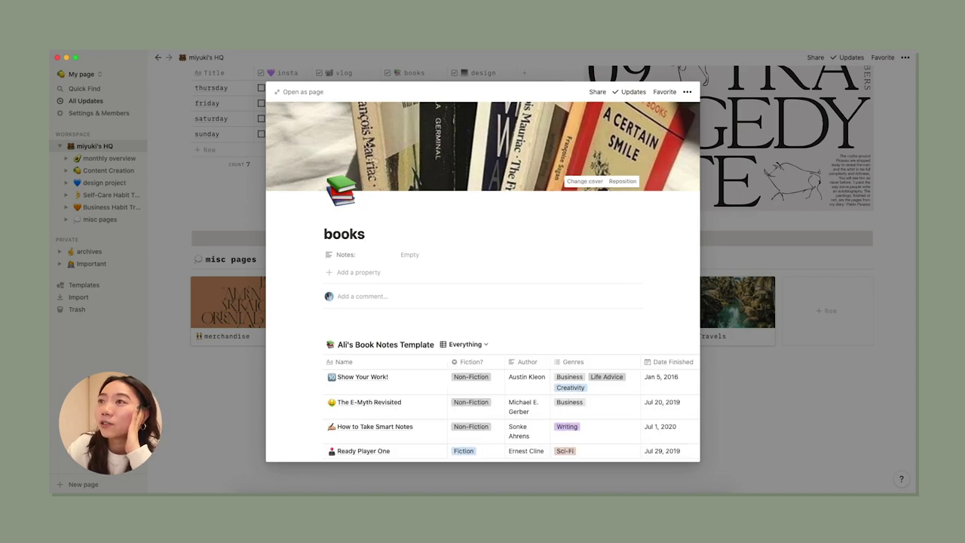
{"action": "scroll", "coordinate": [367, 145], "scroll_direction": "down", "scroll_amount": 5}
{"action": "scroll", "coordinate": [367, 145], "scroll_direction": "up", "scroll_amount": 4}
{"action": "scroll", "coordinate": [367, 145], "scroll_direction": "down", "scroll_amount": 4}
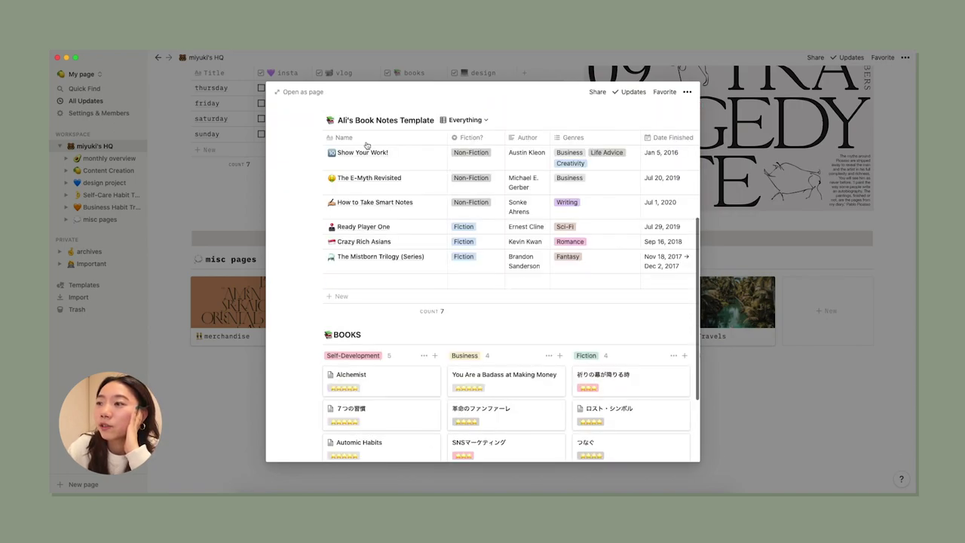
{"action": "scroll", "coordinate": [340, 121], "scroll_direction": "up", "scroll_amount": 3}
{"action": "left_click", "coordinate": [310, 92]}
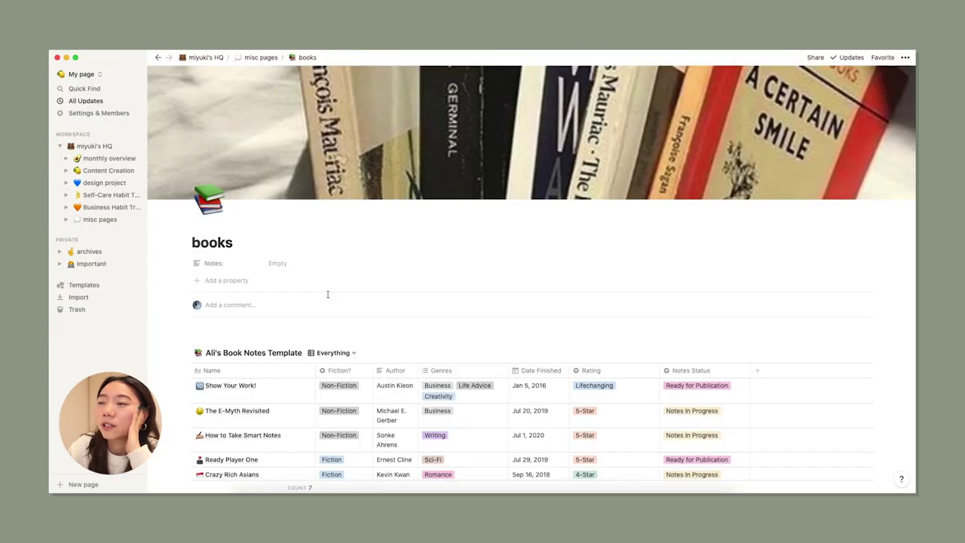
Examine the Ali's Book Notes Template table and the BOOKS board grouped into Self-Development, Business and Fiction on the books page.
{"action": "scroll", "coordinate": [328, 296], "scroll_direction": "down", "scroll_amount": 6}
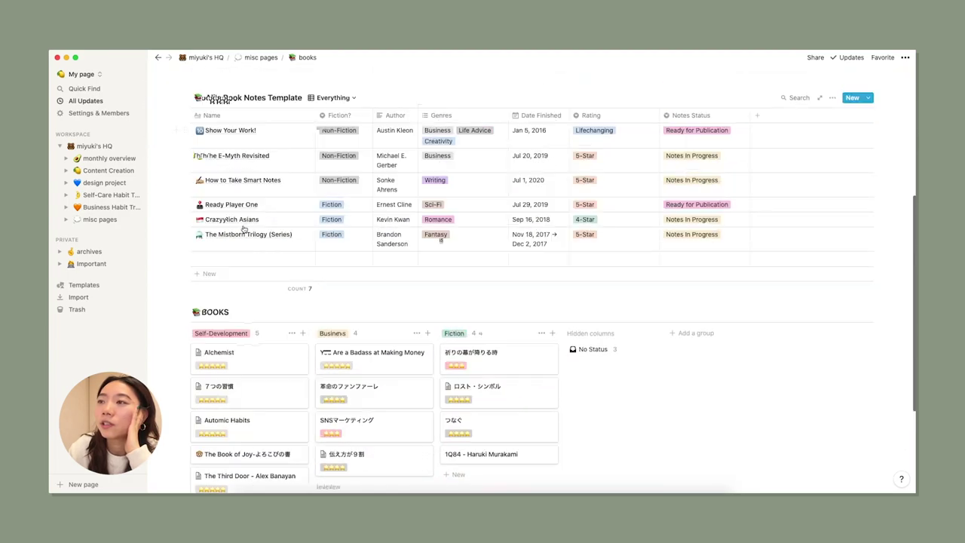
{"action": "scroll", "coordinate": [260, 192], "scroll_direction": "up", "scroll_amount": 2}
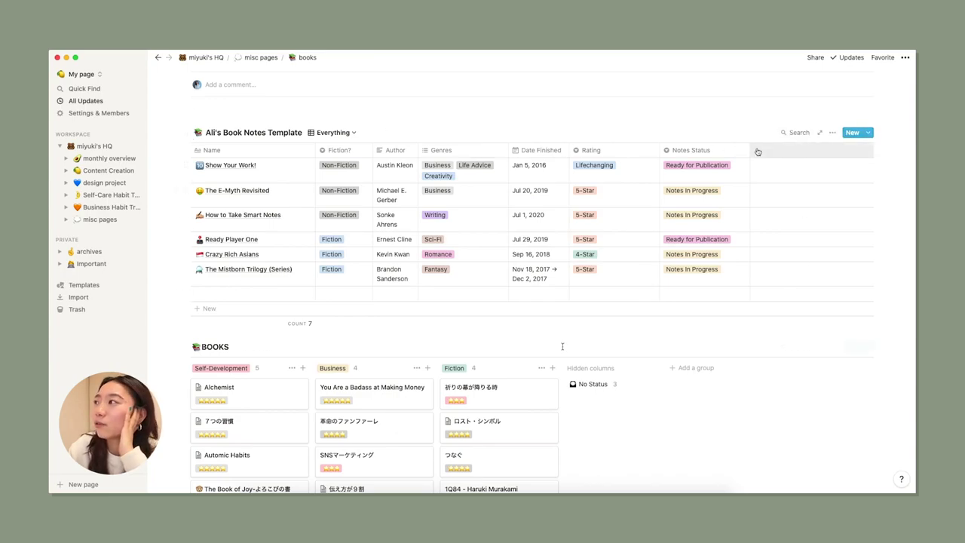
{"action": "scroll", "coordinate": [256, 240], "scroll_direction": "down", "scroll_amount": 2}
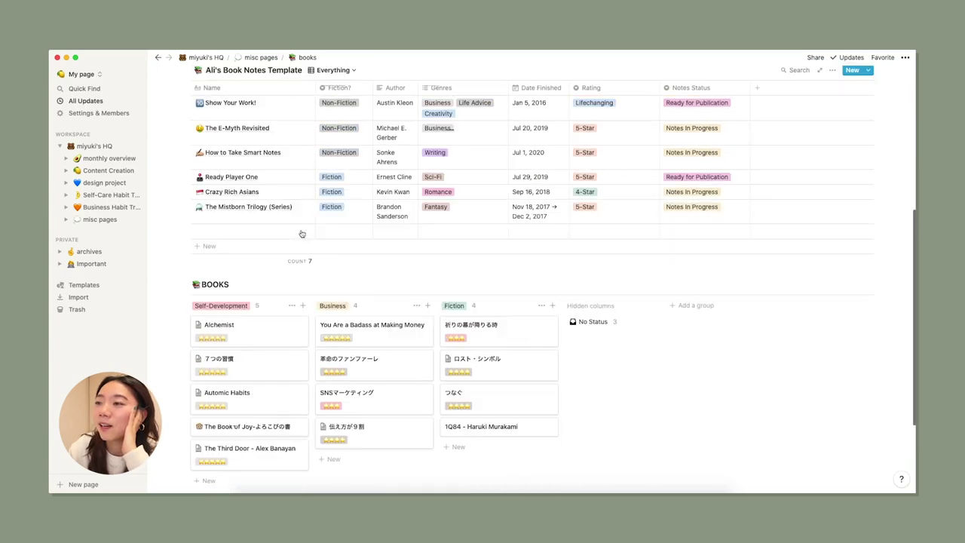
{"action": "scroll", "coordinate": [256, 239], "scroll_direction": "down", "scroll_amount": 3}
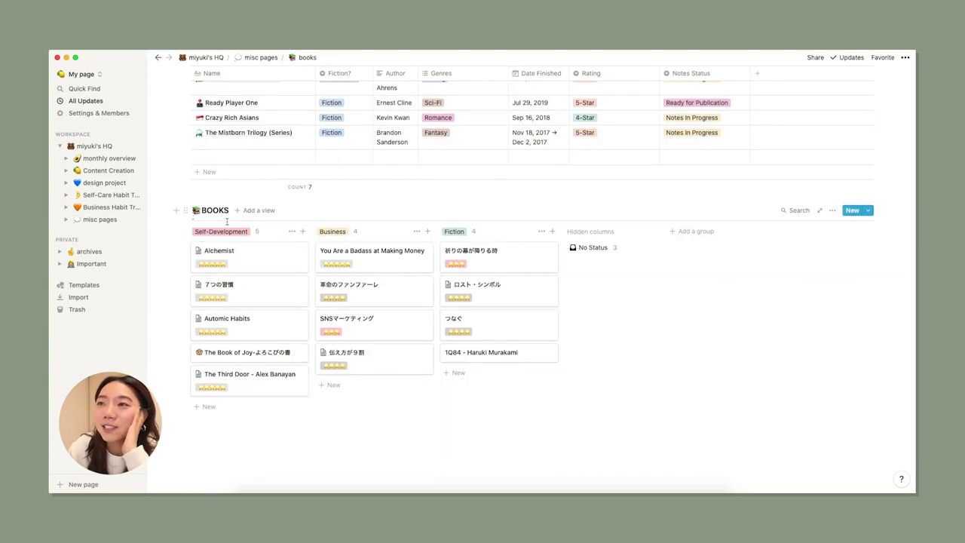
{"action": "scroll", "coordinate": [331, 227], "scroll_direction": "down", "scroll_amount": 1}
{"action": "scroll", "coordinate": [330, 227], "scroll_direction": "down", "scroll_amount": 1}
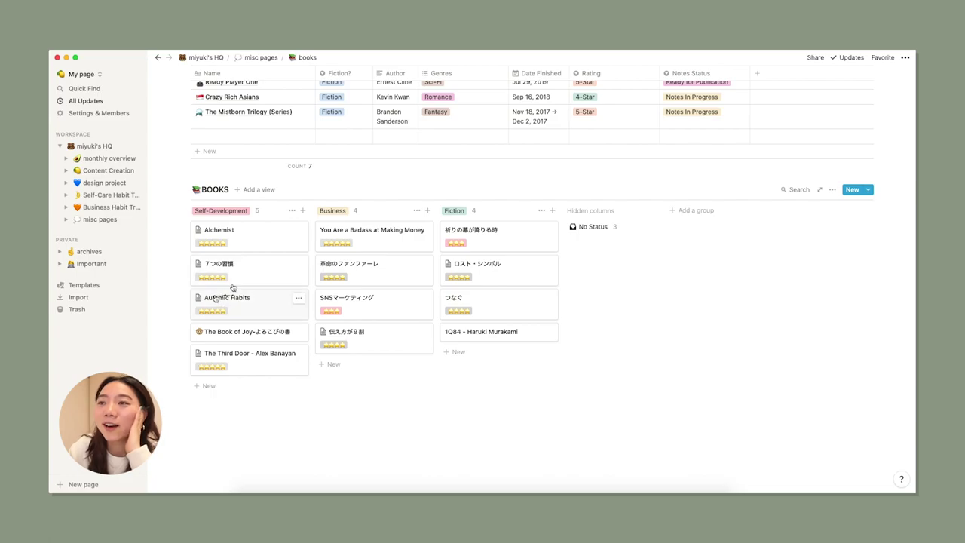
Open The Book of Joy card from the Self-Development group, skim its glossary and chapter notes, and close the preview.
{"action": "left_click", "coordinate": [259, 332]}
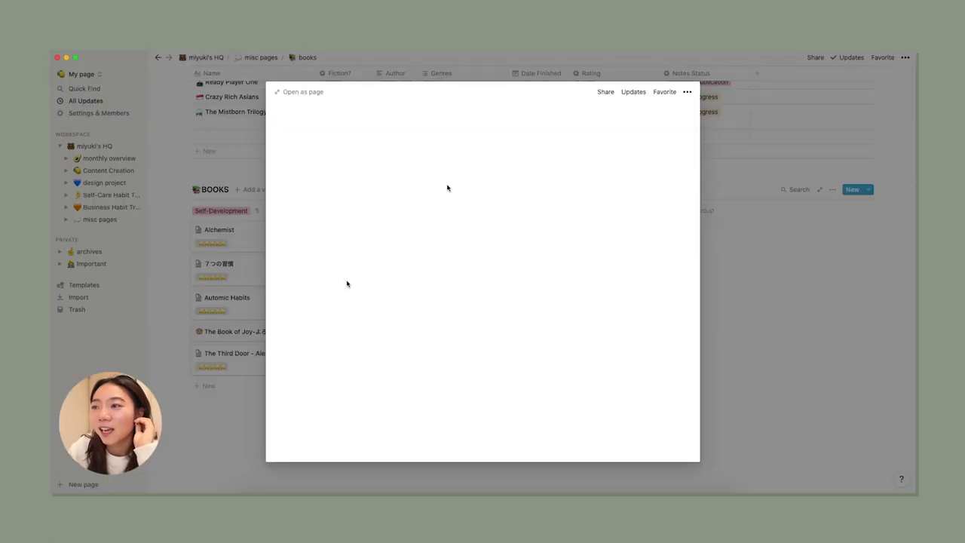
{"action": "scroll", "coordinate": [441, 246], "scroll_direction": "down", "scroll_amount": 5}
{"action": "scroll", "coordinate": [442, 246], "scroll_direction": "down", "scroll_amount": 8}
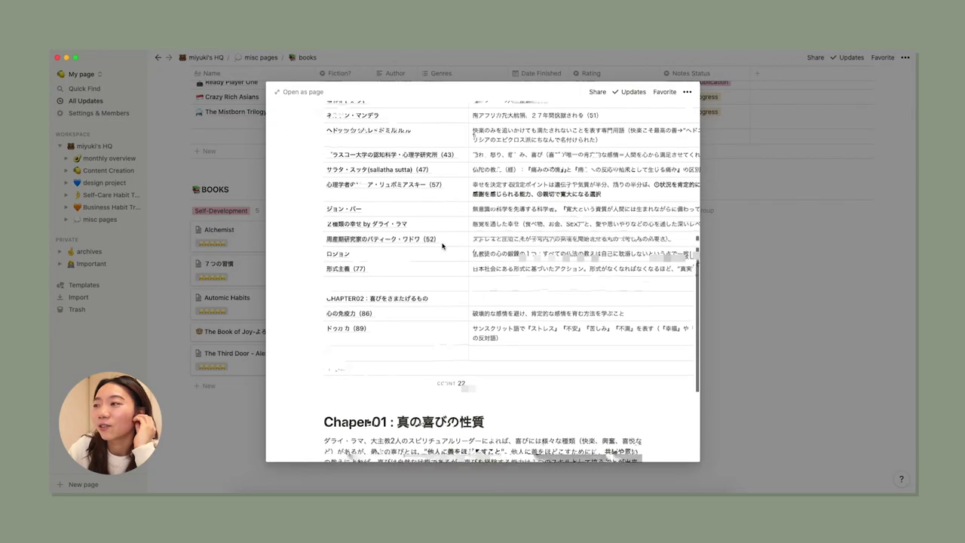
{"action": "scroll", "coordinate": [429, 271], "scroll_direction": "up", "scroll_amount": 1}
{"action": "left_click_drag", "start_coordinate": [492, 352], "coordinate": [430, 276]}
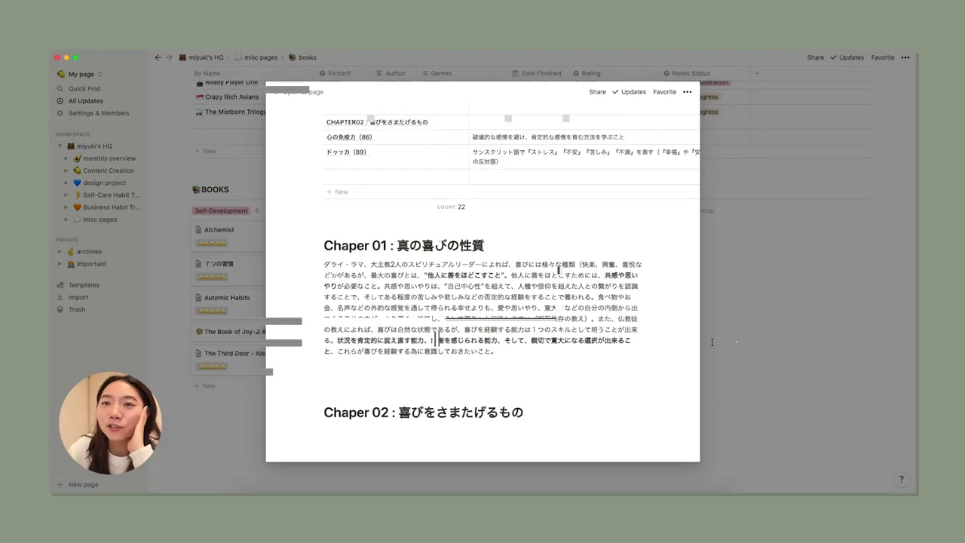
{"action": "key", "text": "Escape"}
Look over the BOOKS board and the book notes table once more, and return to the misc pages gallery.
{"action": "scroll", "coordinate": [375, 301], "scroll_direction": "up", "scroll_amount": 3}
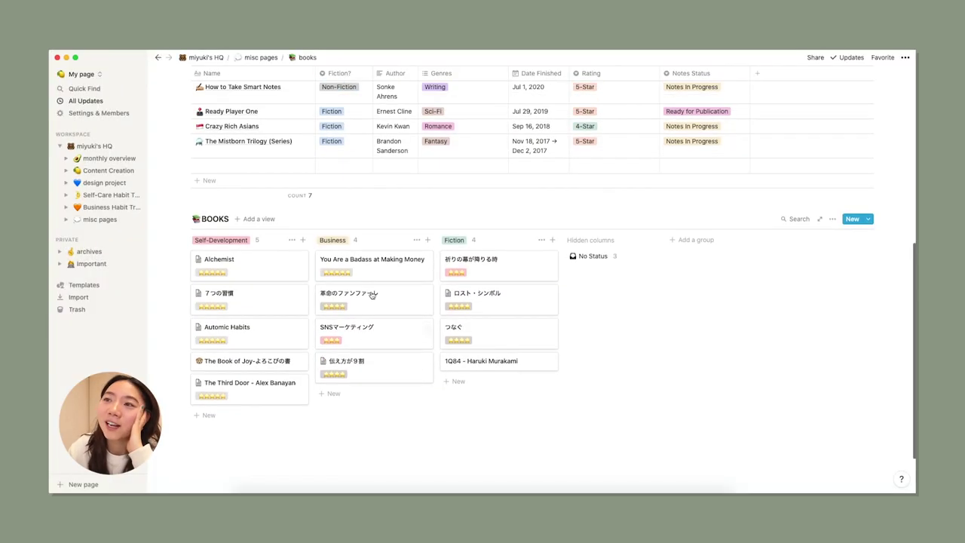
{"action": "scroll", "coordinate": [371, 292], "scroll_direction": "down", "scroll_amount": 2}
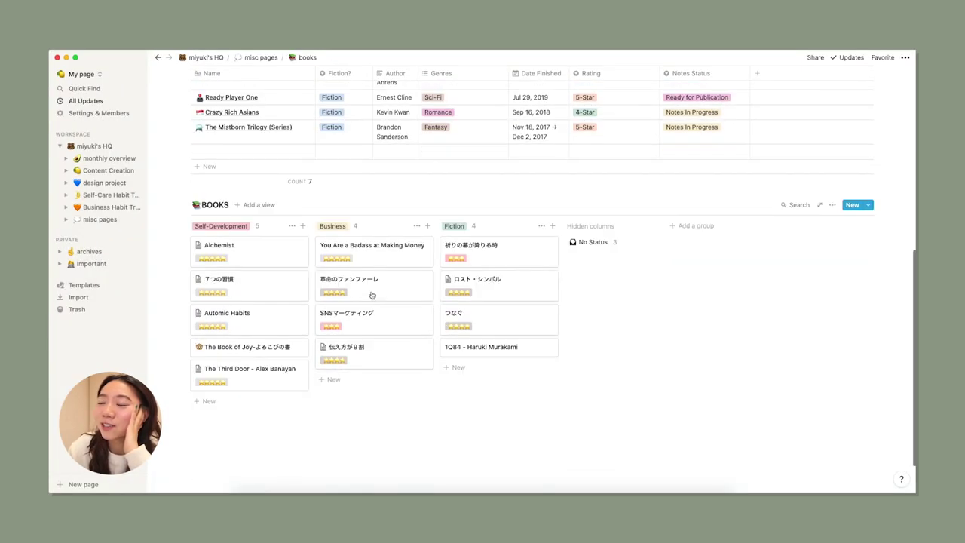
{"action": "scroll", "coordinate": [373, 290], "scroll_direction": "up", "scroll_amount": 3}
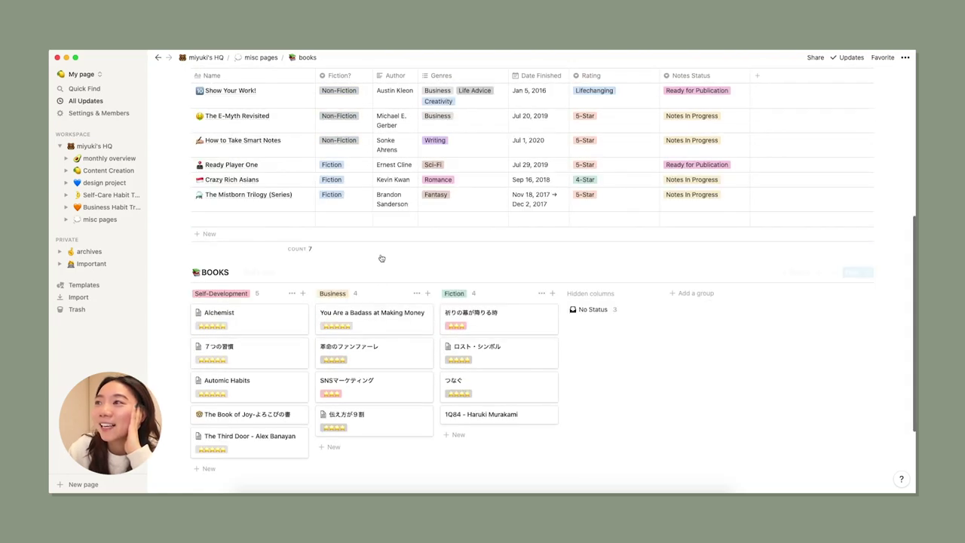
{"action": "scroll", "coordinate": [381, 260], "scroll_direction": "up", "scroll_amount": 2}
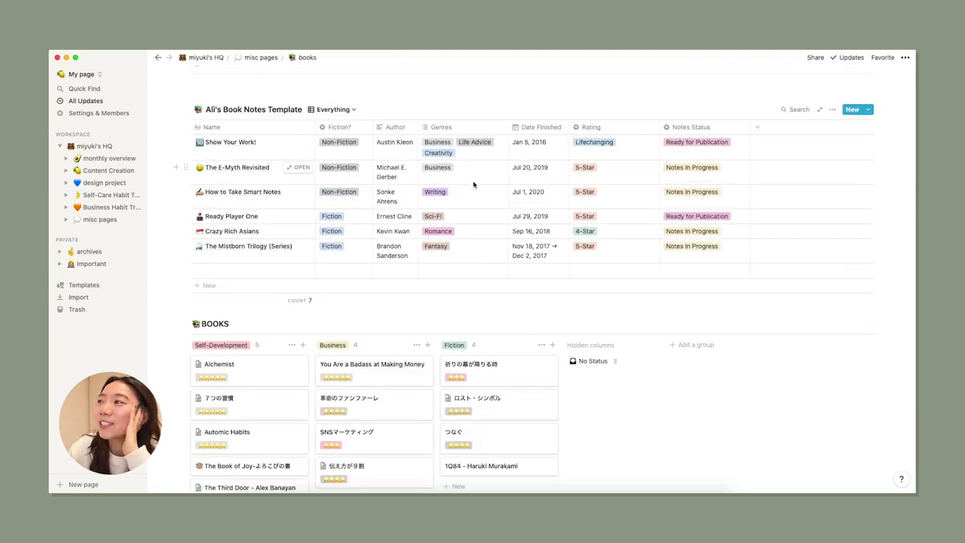
{"action": "scroll", "coordinate": [485, 216], "scroll_direction": "up", "scroll_amount": 5}
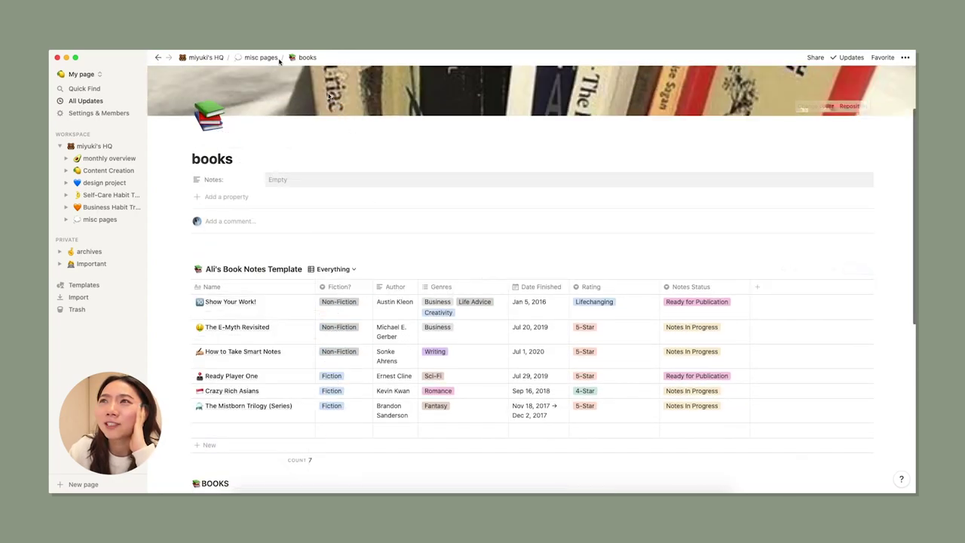
{"action": "left_click", "coordinate": [261, 57]}
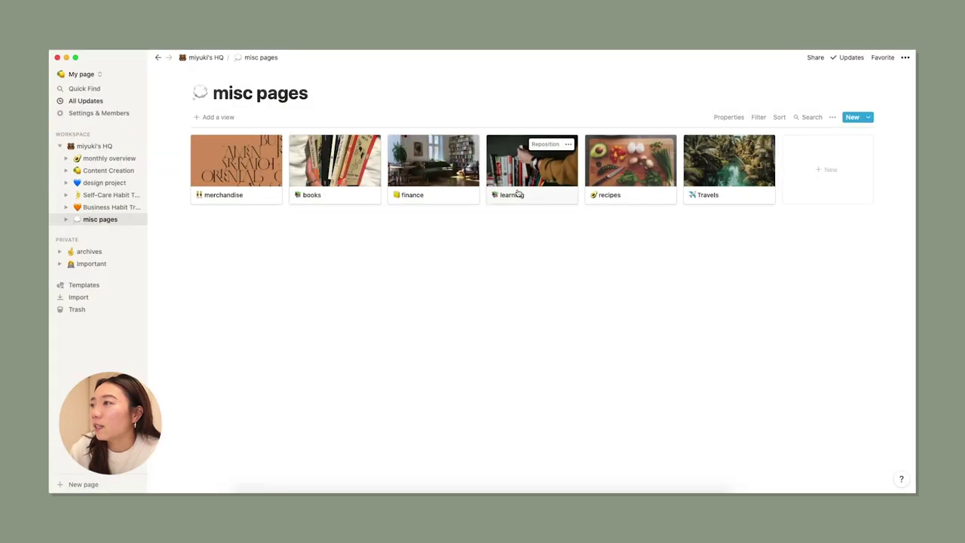
Open the learning card as a full page and examine its podcast + movies board and online courses gallery.
{"action": "left_click", "coordinate": [511, 190]}
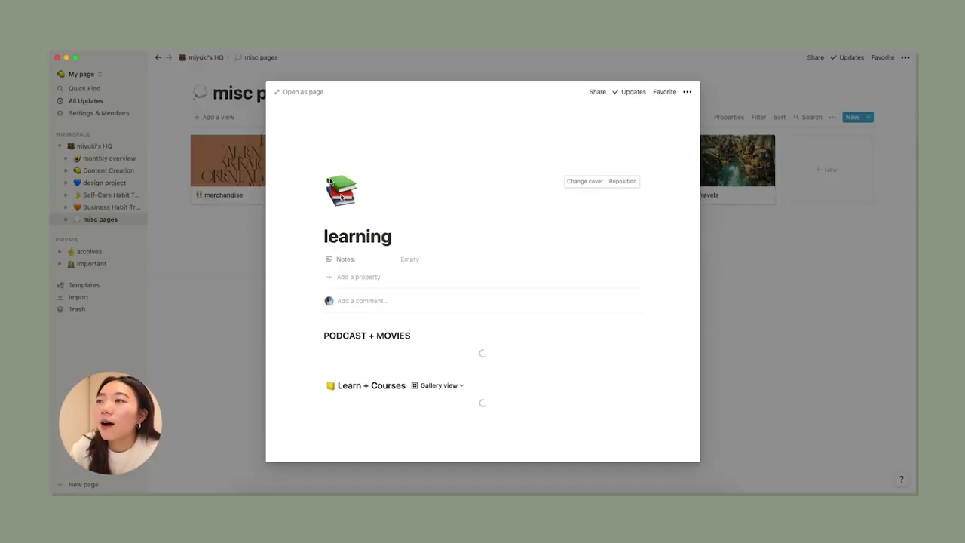
{"action": "key", "text": "ctrl+Return"}
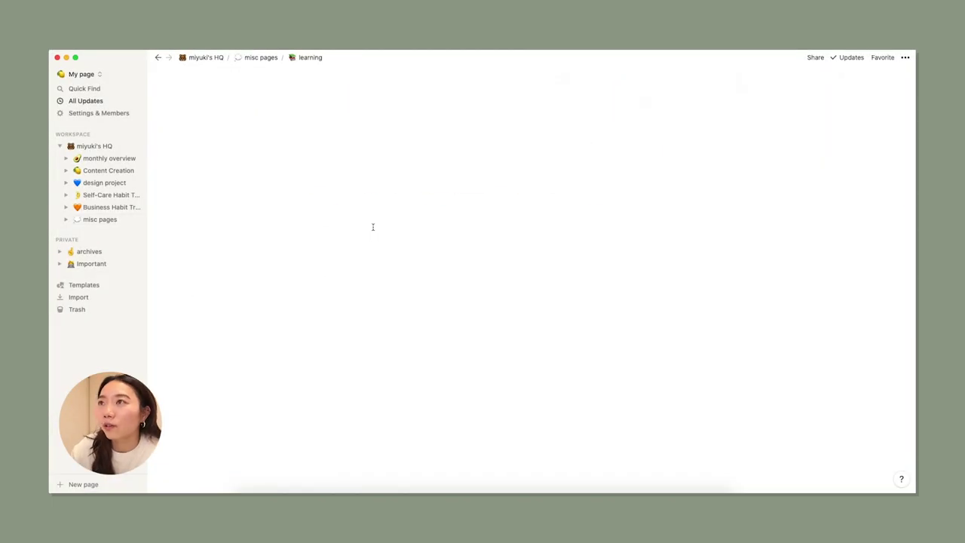
{"action": "scroll", "coordinate": [372, 226], "scroll_direction": "down", "scroll_amount": 5}
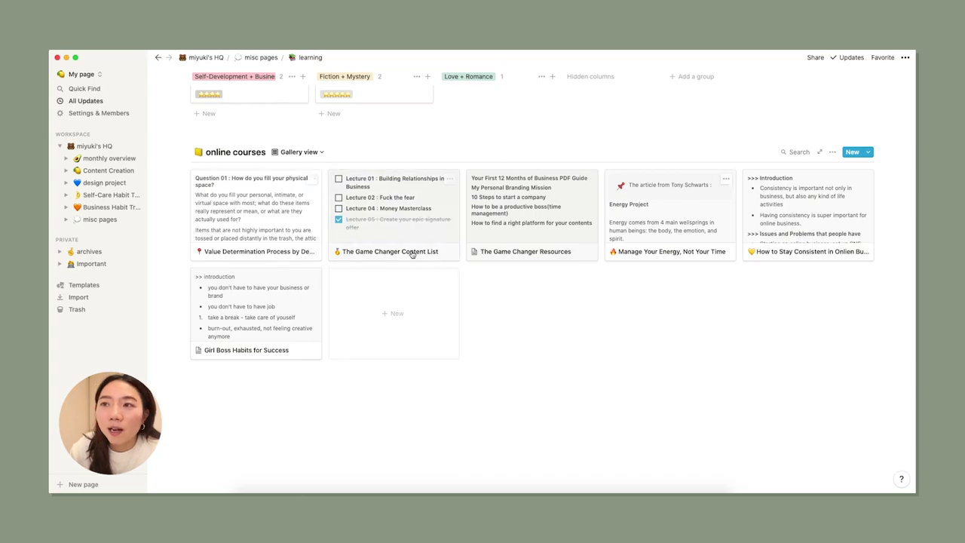
{"action": "scroll", "coordinate": [351, 244], "scroll_direction": "up", "scroll_amount": 3}
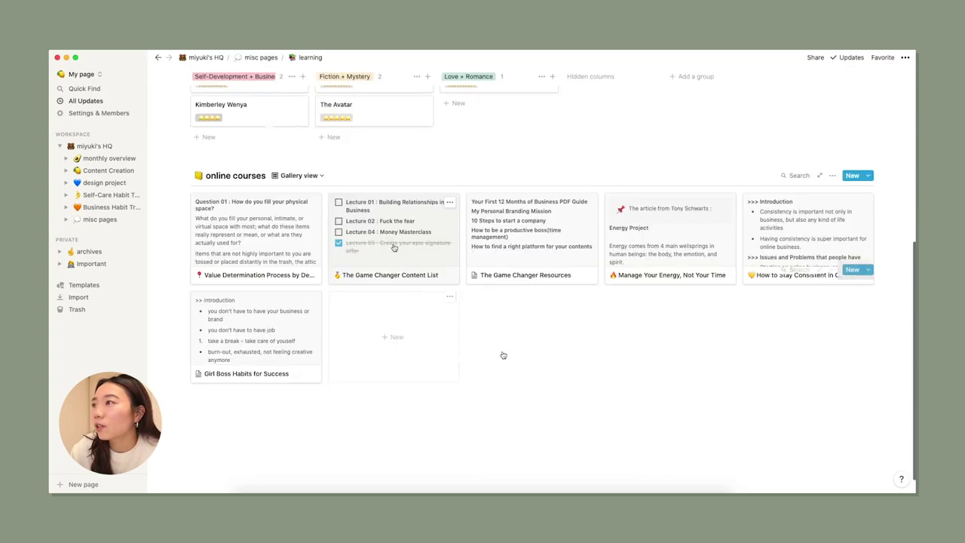
{"action": "scroll", "coordinate": [429, 384], "scroll_direction": "down", "scroll_amount": 3}
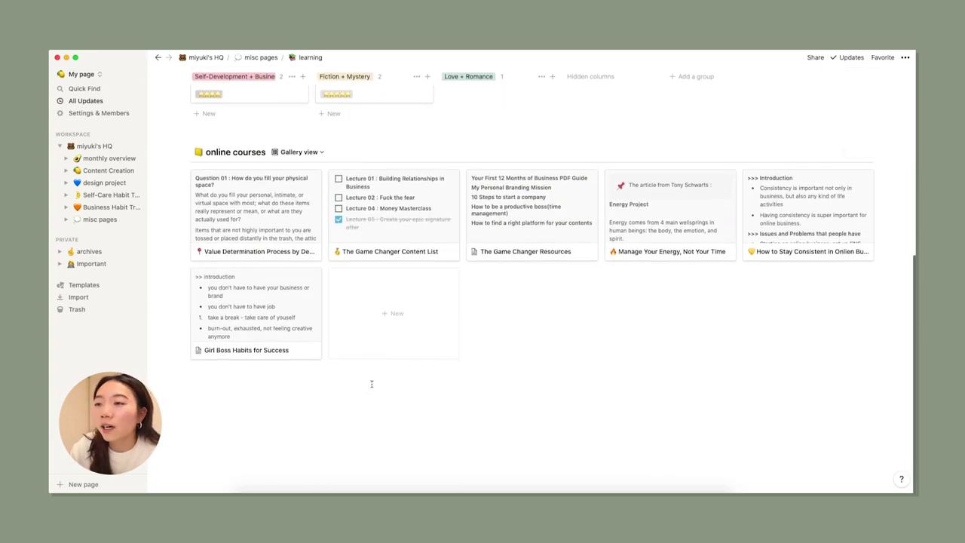
{"action": "scroll", "coordinate": [370, 383], "scroll_direction": "up", "scroll_amount": 5}
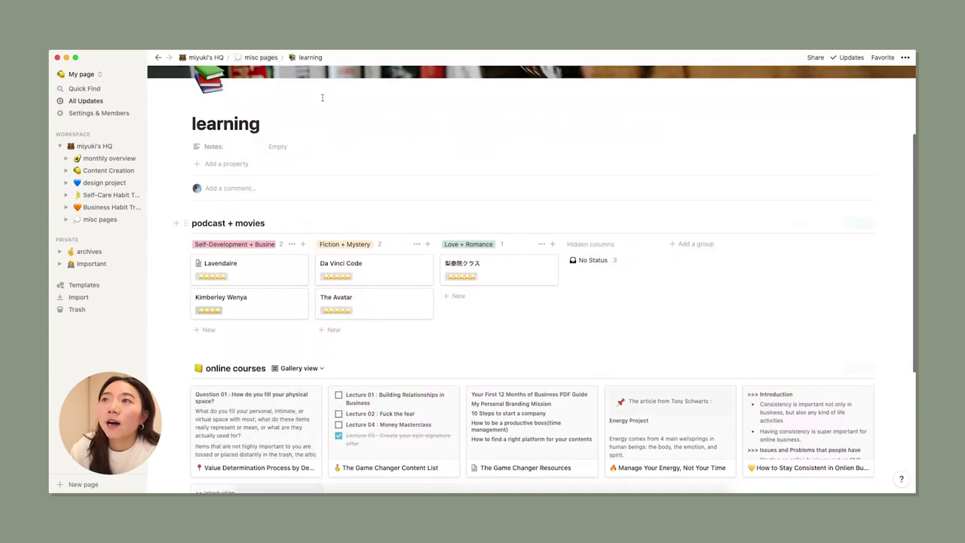
Return to the misc pages gallery, open the recipes card as a full page, and bring up its Recipes table.
{"action": "left_click", "coordinate": [265, 58]}
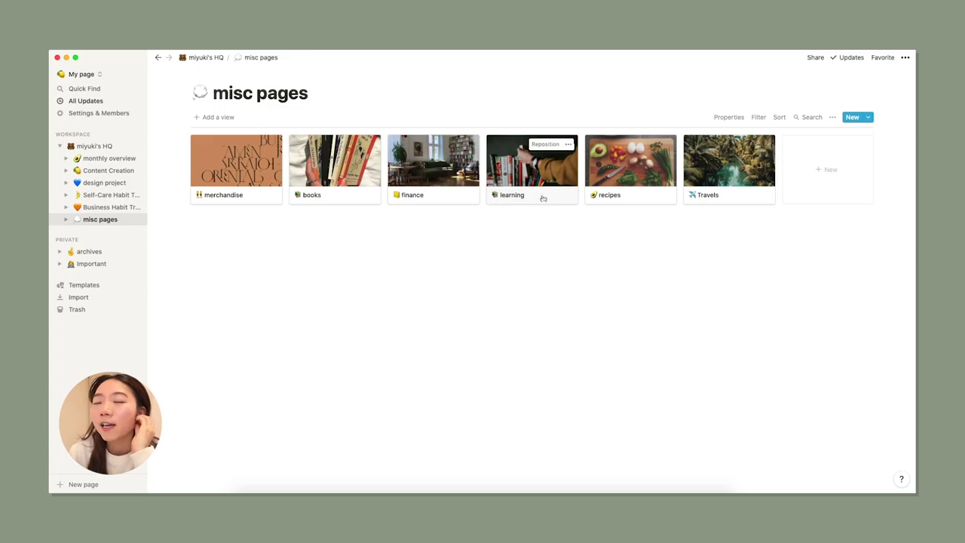
{"action": "left_click", "coordinate": [619, 199]}
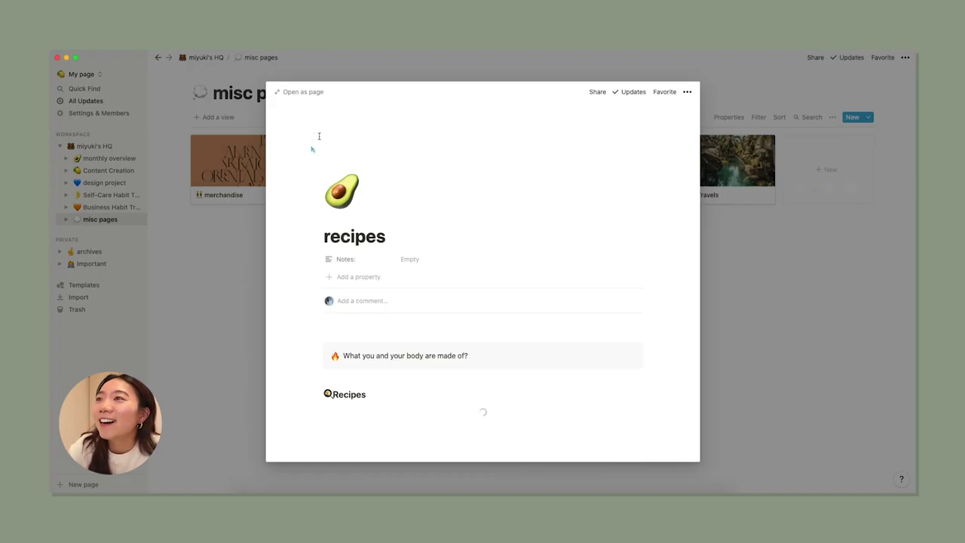
{"action": "left_click", "coordinate": [302, 91]}
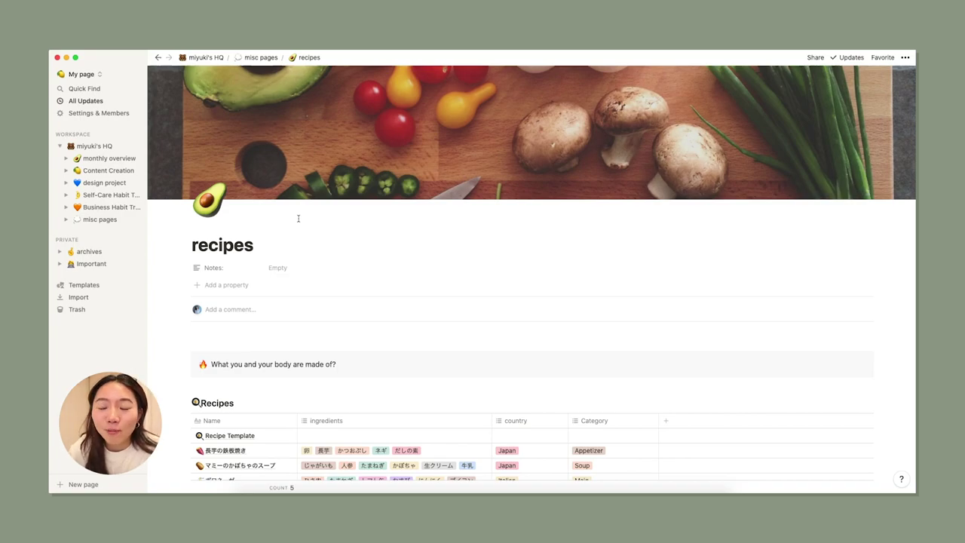
{"action": "scroll", "coordinate": [297, 218], "scroll_direction": "down", "scroll_amount": 5}
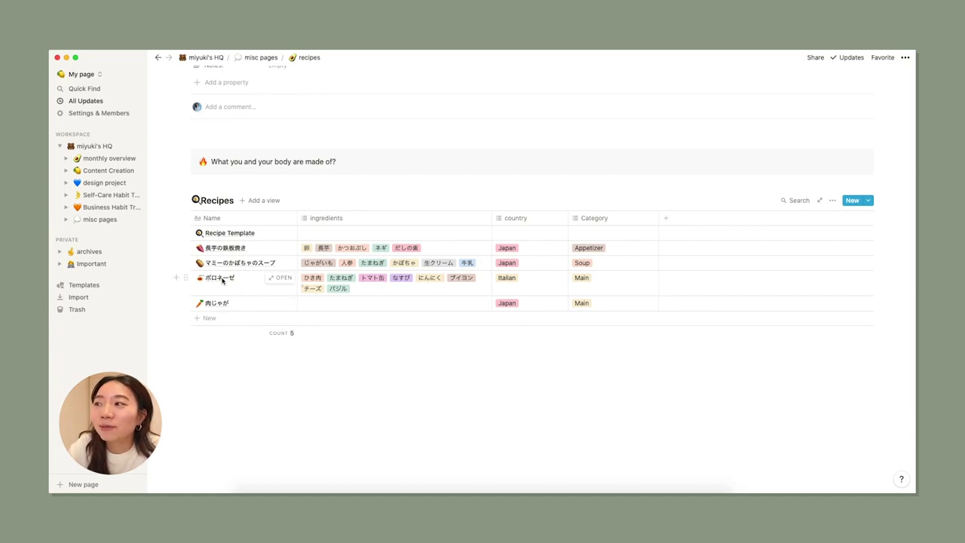
Open the ボロネーゼ recipe from the Recipes table, read its ingredients and cooking steps, and close the preview.
{"action": "left_click", "coordinate": [280, 277]}
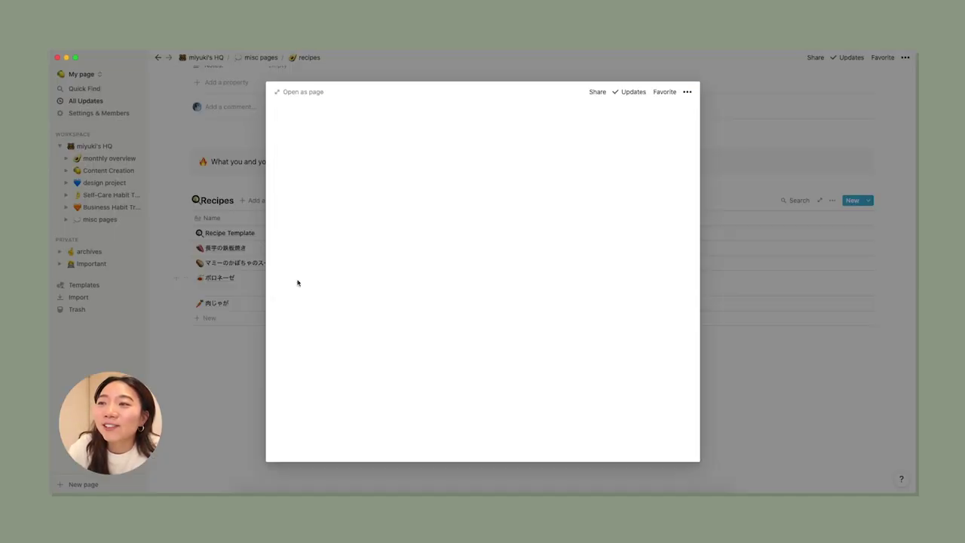
{"action": "scroll", "coordinate": [384, 280], "scroll_direction": "down", "scroll_amount": 2}
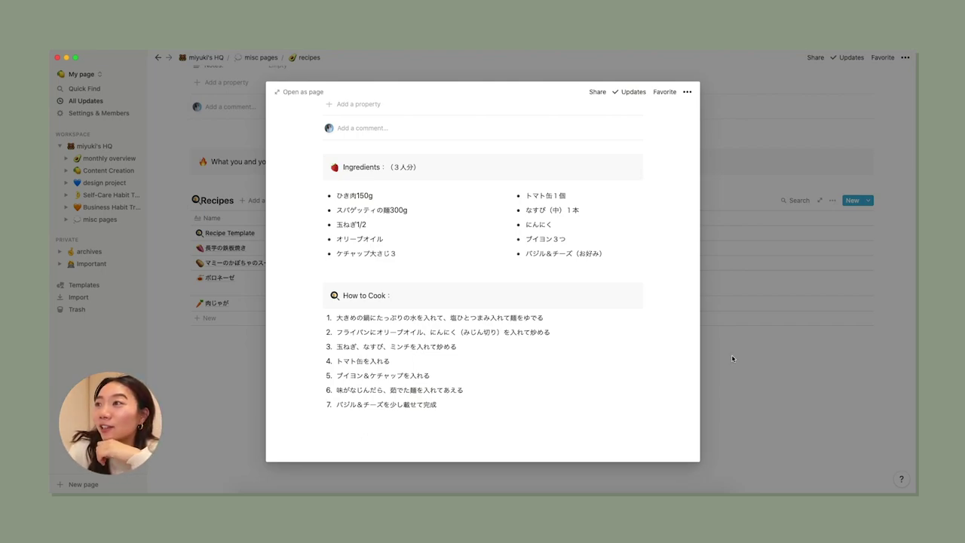
{"action": "scroll", "coordinate": [495, 341], "scroll_direction": "up", "scroll_amount": 5}
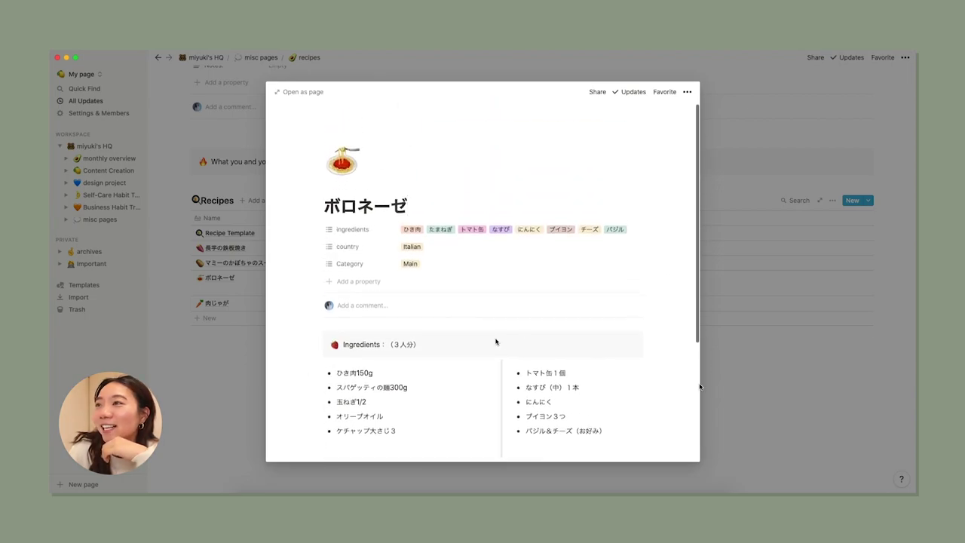
{"action": "left_click", "coordinate": [725, 391]}
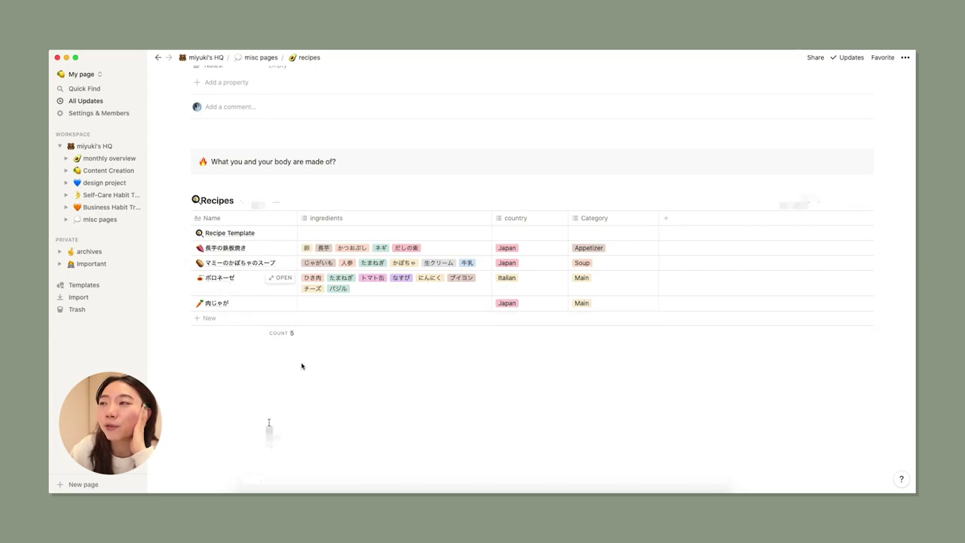
Search the Recipes table for "japan" and clear the search text.
{"action": "left_click", "coordinate": [804, 200]}
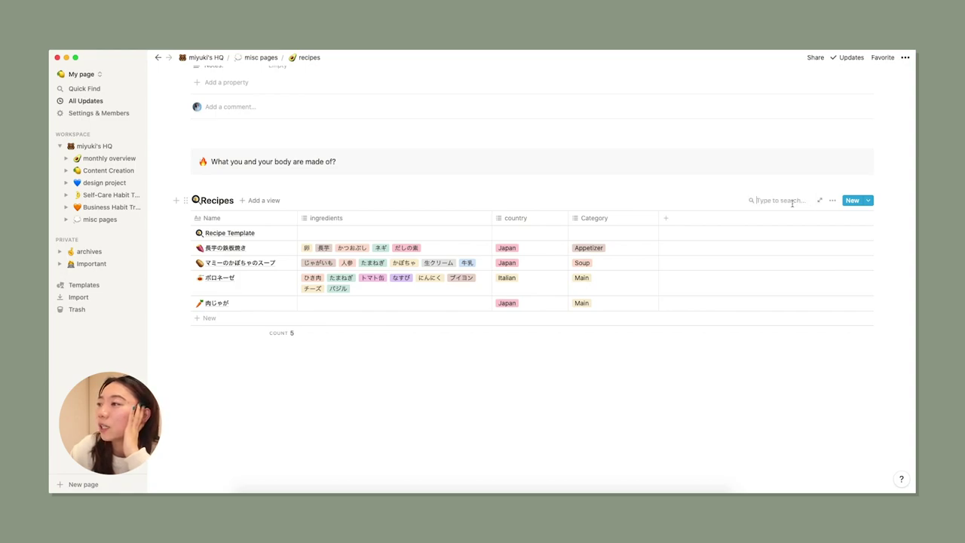
{"action": "type", "text": "japan"}
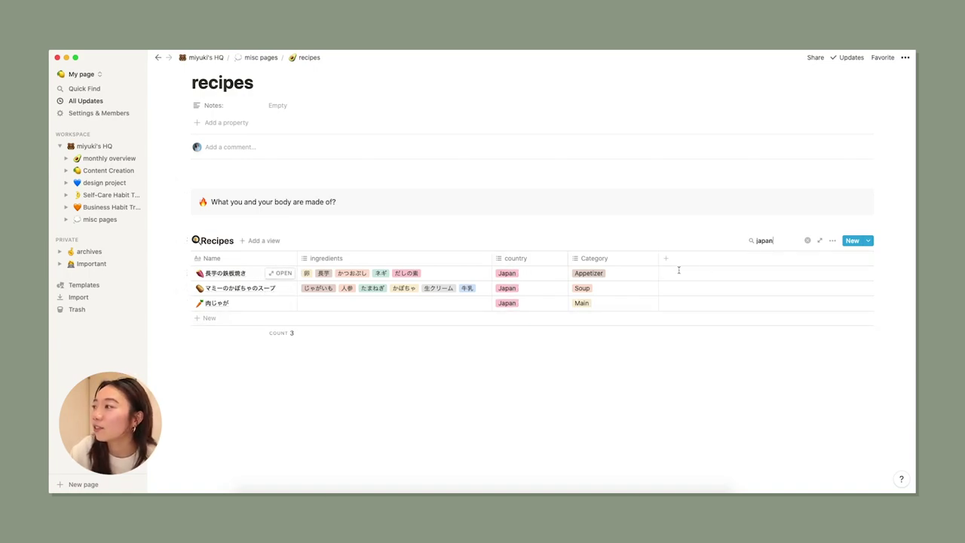
{"action": "key", "text": "BackSpace"}
{"action": "key", "text": "BackSpace"}
{"action": "key", "text": "BackSpace"}
{"action": "key", "text": "BackSpace"}
{"action": "key", "text": "BackSpace"}
Search the Recipes table for "main" and clear the search so all recipes are listed.
{"action": "type", "text": "main"}
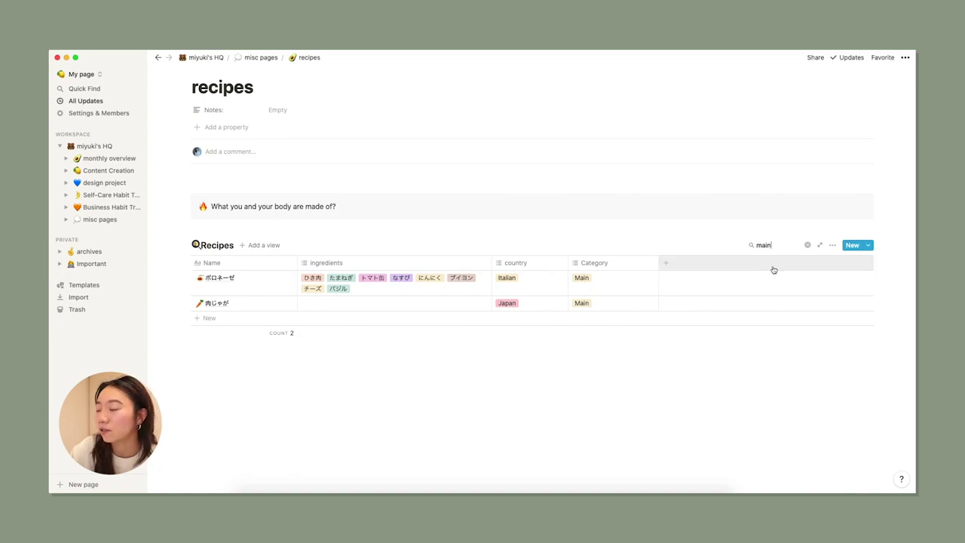
{"action": "key", "text": "BackSpace"}
{"action": "key", "text": "BackSpace"}
{"action": "key", "text": "BackSpace"}
{"action": "key", "text": "BackSpace"}
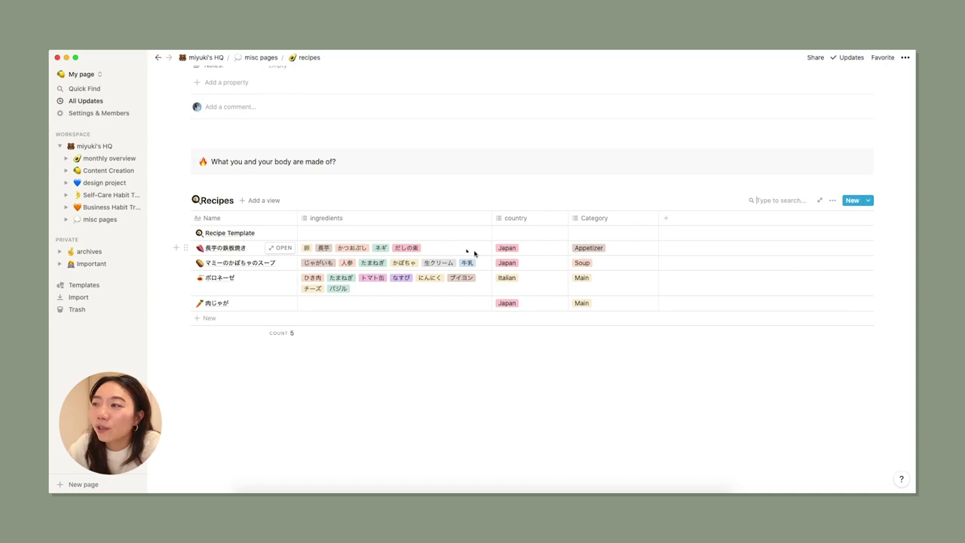
Change the colour of the Appetizer option in the Recipes table's Category property to Blue.
{"action": "left_click", "coordinate": [584, 252]}
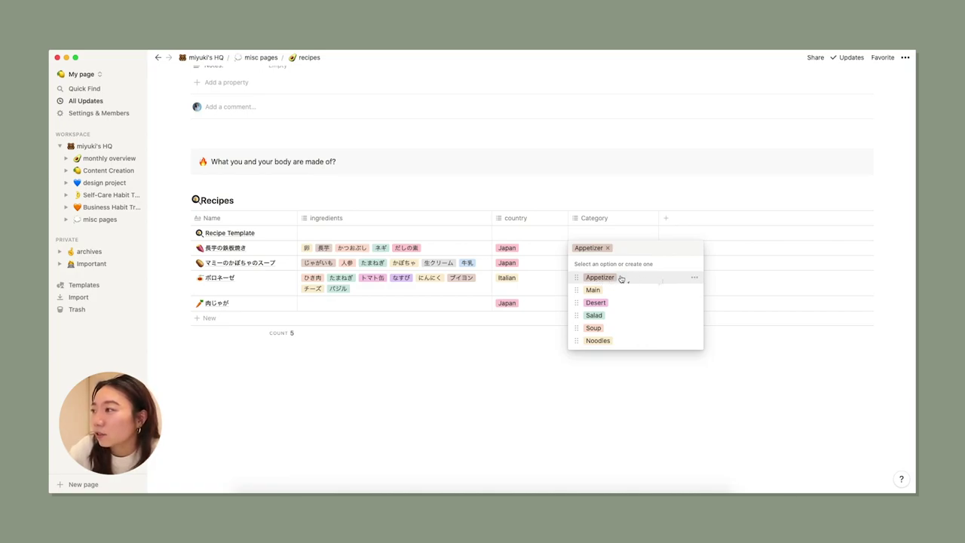
{"action": "left_click", "coordinate": [695, 279]}
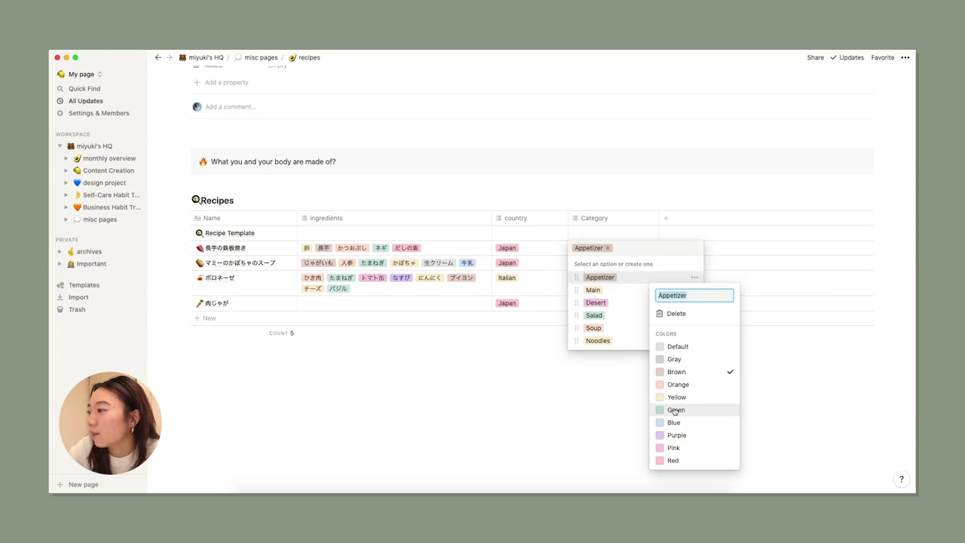
{"action": "left_click", "coordinate": [676, 423]}
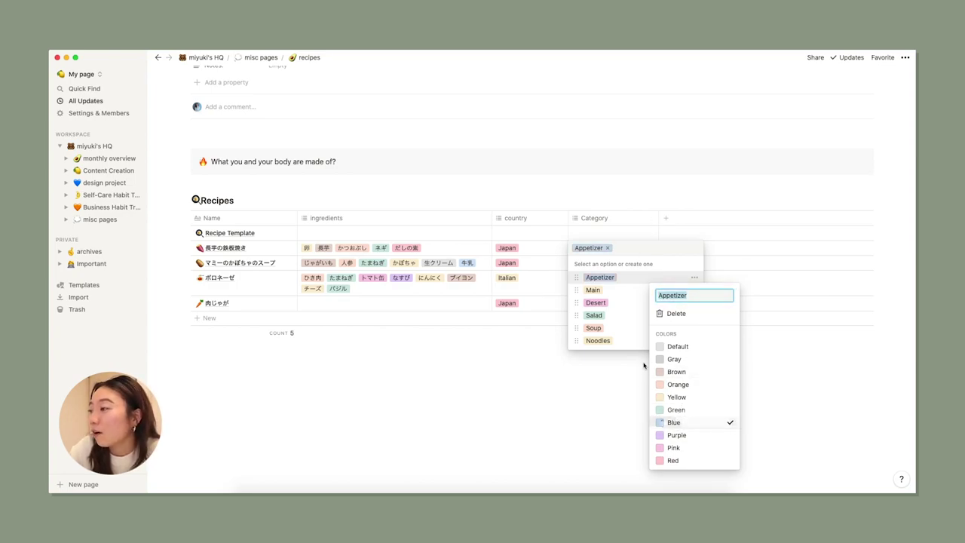
Create a "spicy" Category option from the 長芋の鉄板焼き recipe's row, and remove that tag from the recipe.
{"action": "left_click", "coordinate": [576, 248]}
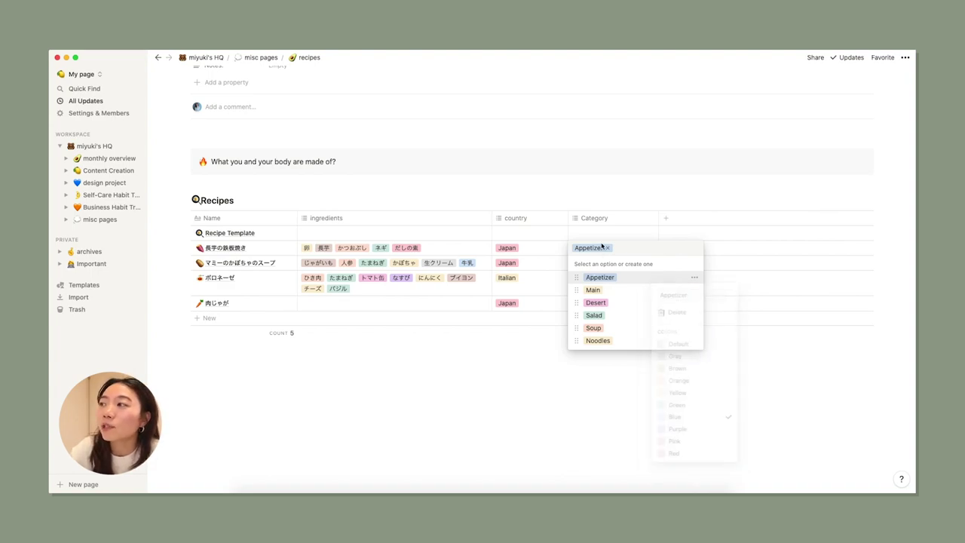
{"action": "key", "text": "Escape"}
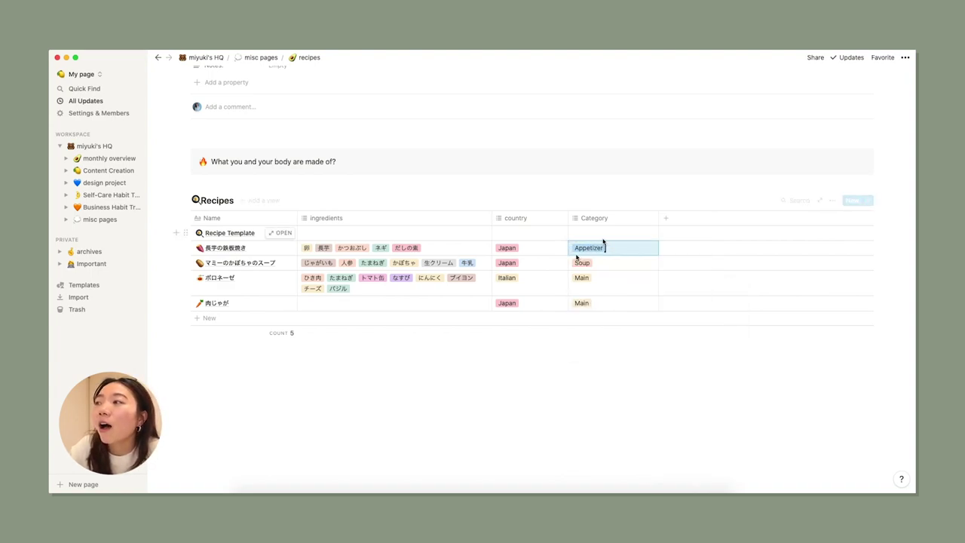
{"action": "left_click", "coordinate": [608, 249]}
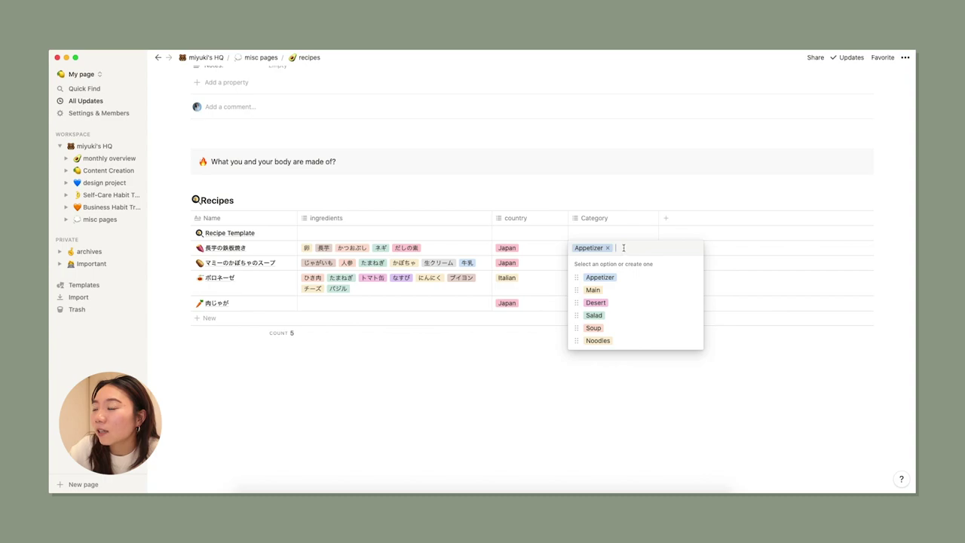
{"action": "type", "text": "de"}
{"action": "key", "text": "BackSpace"}
{"action": "key", "text": "BackSpace"}
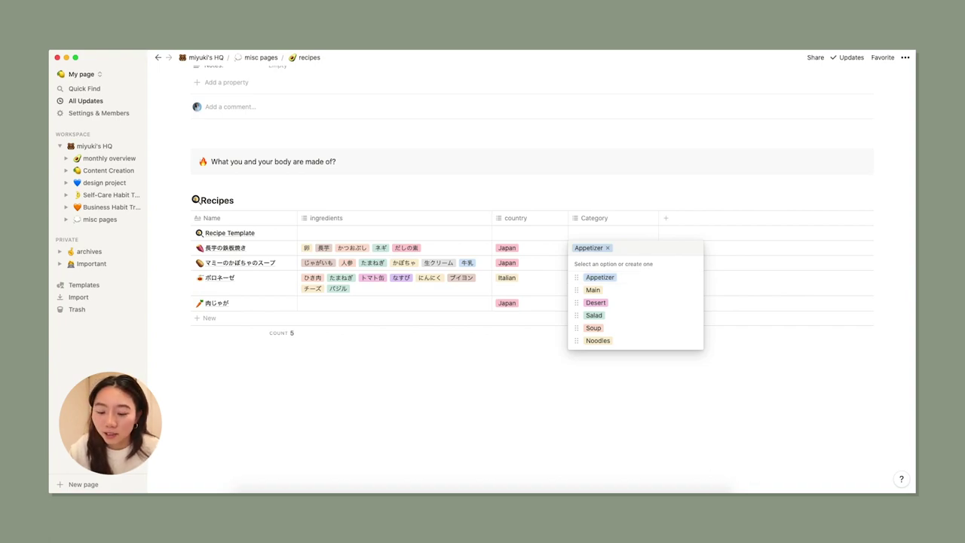
{"action": "type", "text": "spicy"}
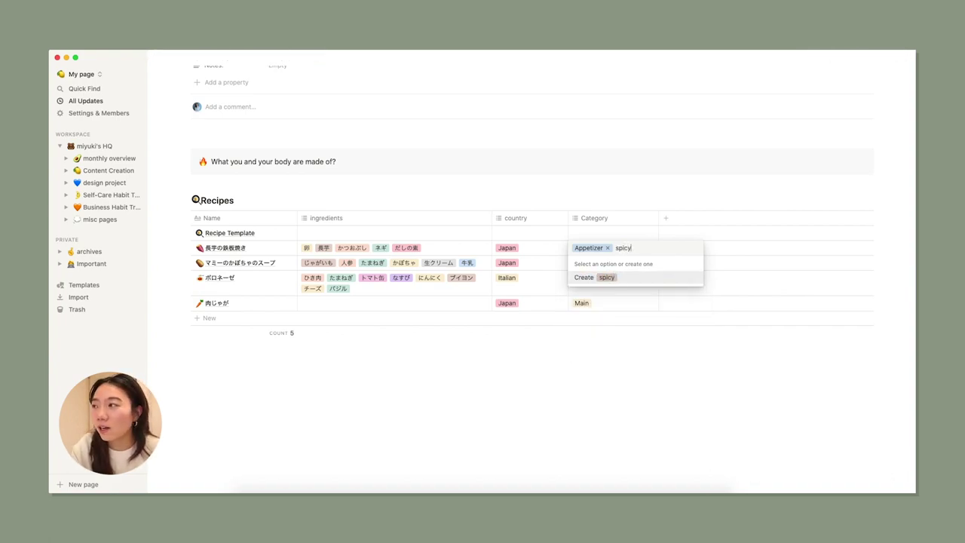
{"action": "left_click", "coordinate": [648, 280]}
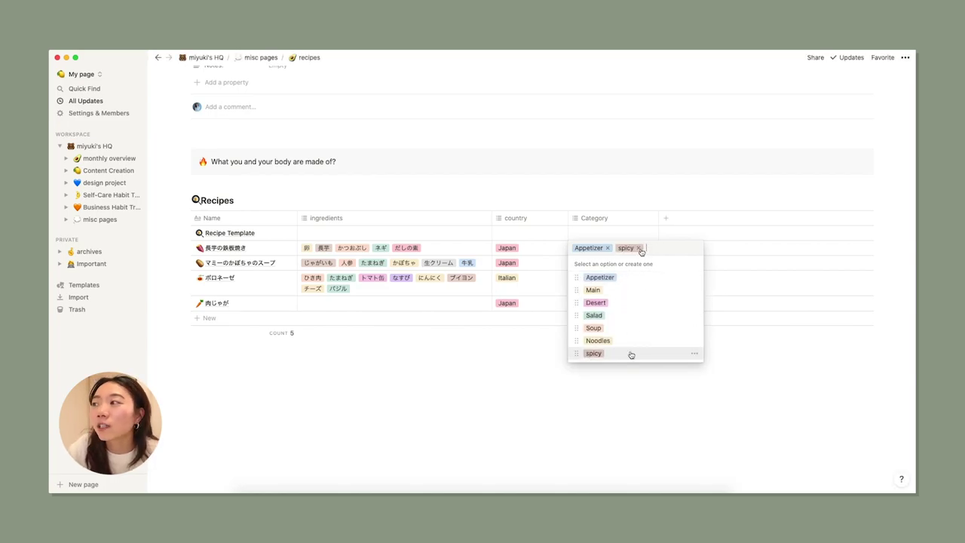
{"action": "left_click", "coordinate": [639, 249]}
{"action": "key", "text": "Escape"}
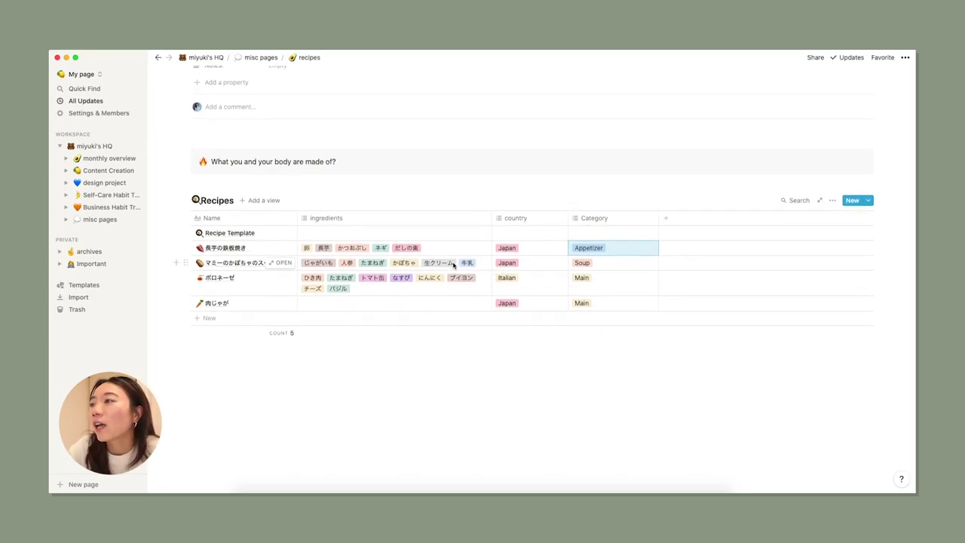
Return to the HQ page and open Travels from the misc pages gallery as a full page.
{"action": "scroll", "coordinate": [240, 91], "scroll_direction": "up", "scroll_amount": 5}
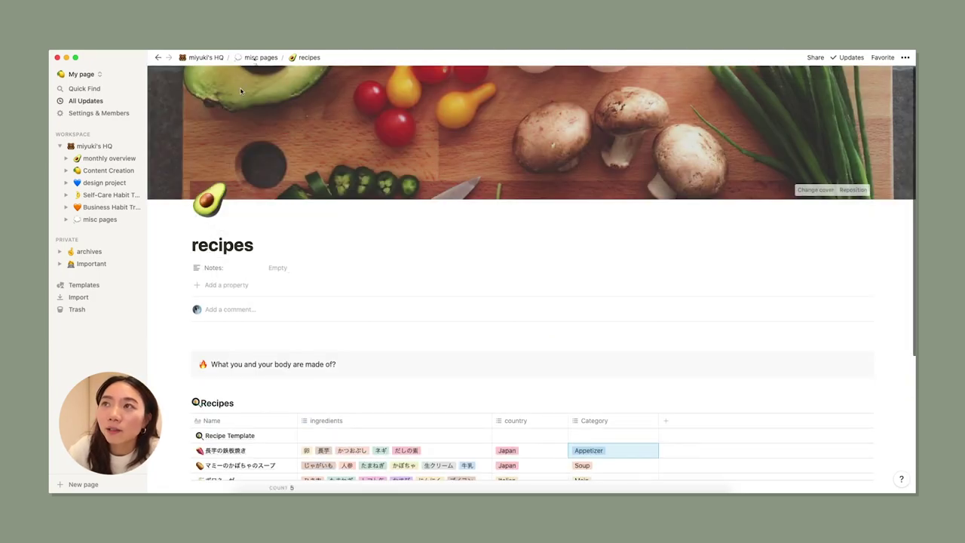
{"action": "left_click", "coordinate": [205, 59]}
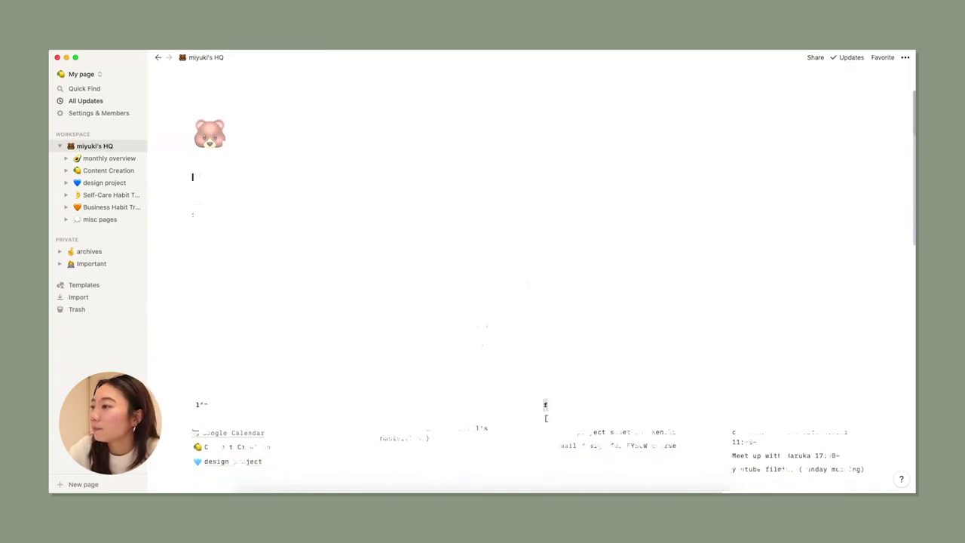
{"action": "scroll", "coordinate": [483, 348], "scroll_direction": "down", "scroll_amount": 10}
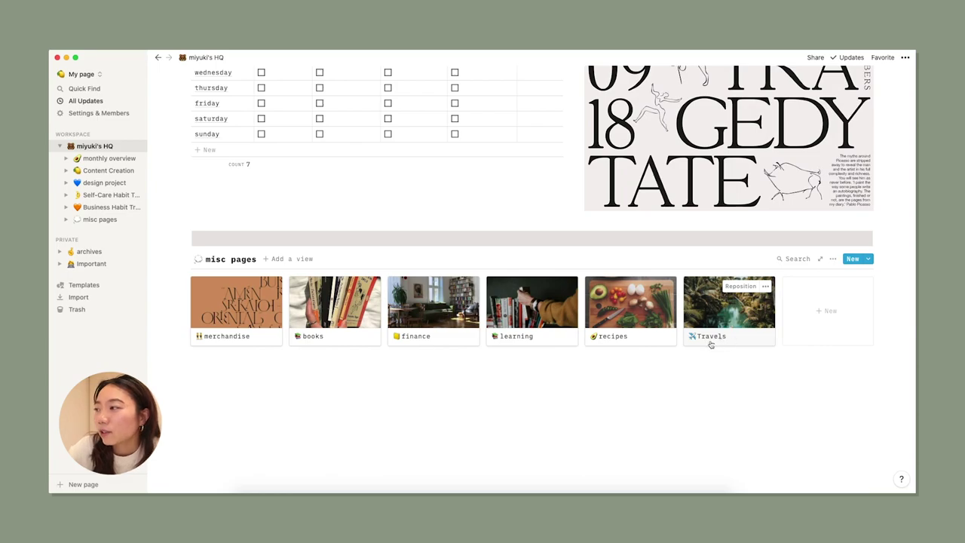
{"action": "left_click", "coordinate": [720, 341]}
{"action": "left_click", "coordinate": [721, 341]}
{"action": "left_click", "coordinate": [720, 341]}
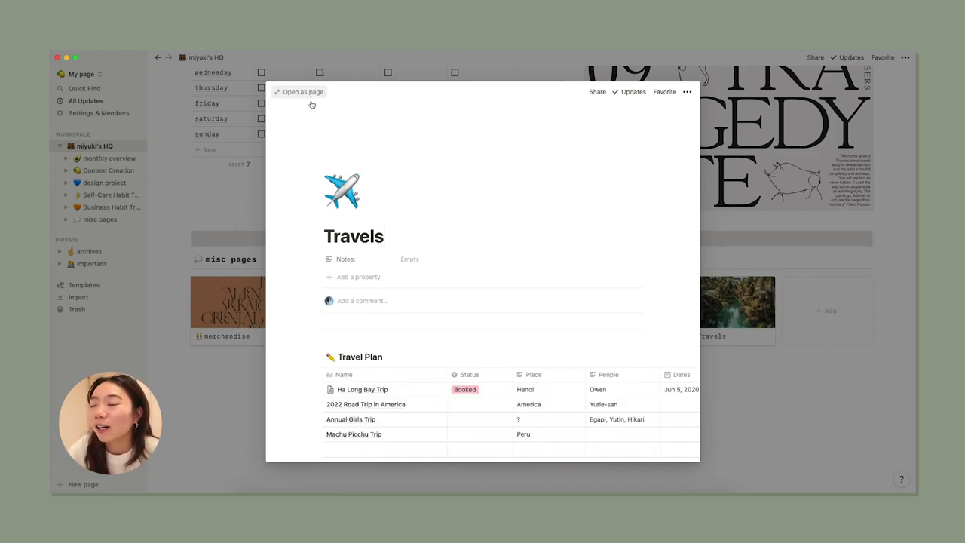
{"action": "key", "text": "super+Return"}
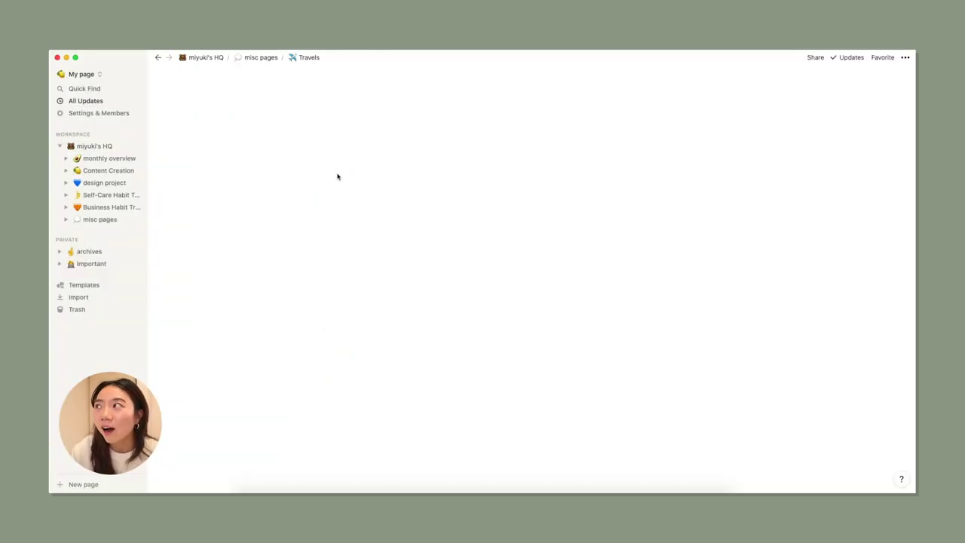
Look through the Travels page, examining the travel plan, the Travel Journal gallery and the categories of the Packing Lists.
{"action": "scroll", "coordinate": [313, 114], "scroll_direction": "down", "scroll_amount": 10}
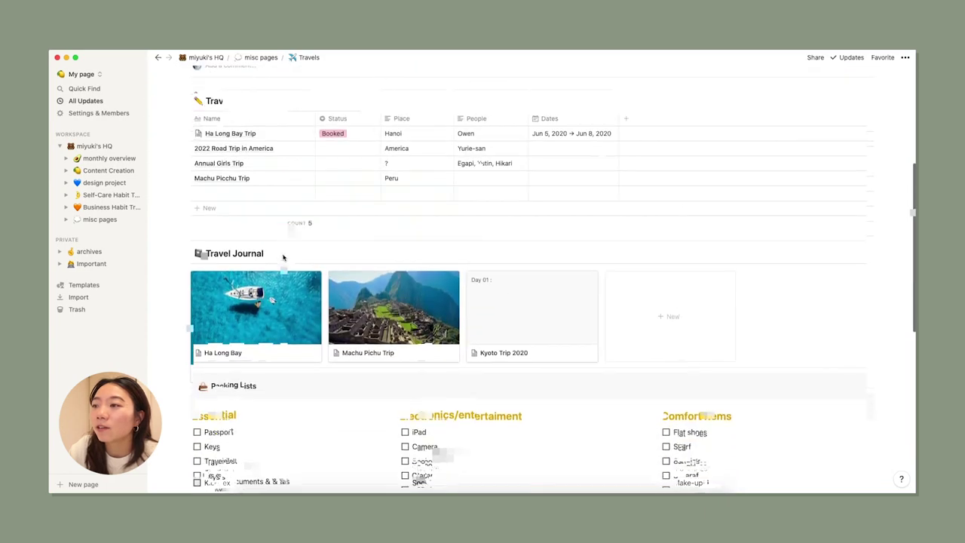
{"action": "scroll", "coordinate": [235, 262], "scroll_direction": "down", "scroll_amount": 3}
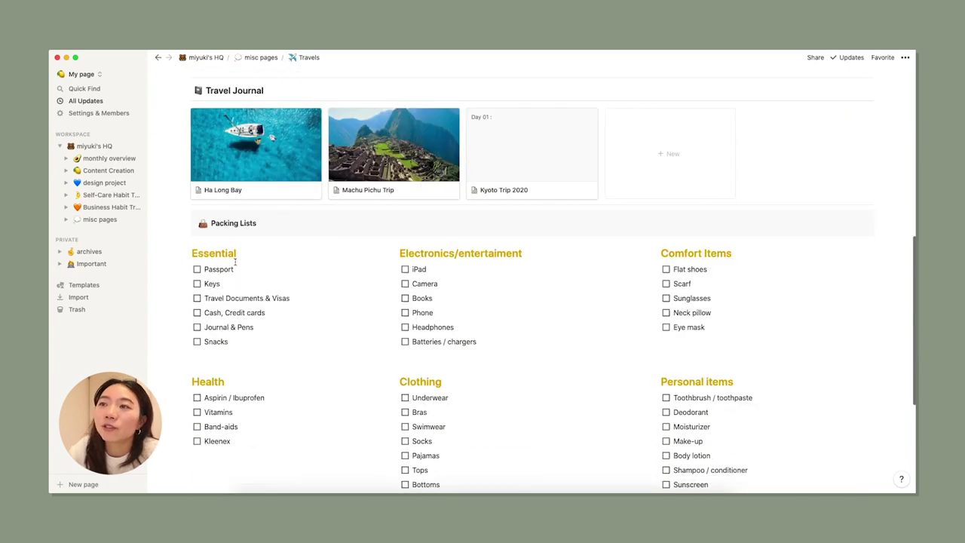
{"action": "scroll", "coordinate": [235, 262], "scroll_direction": "down", "scroll_amount": 1}
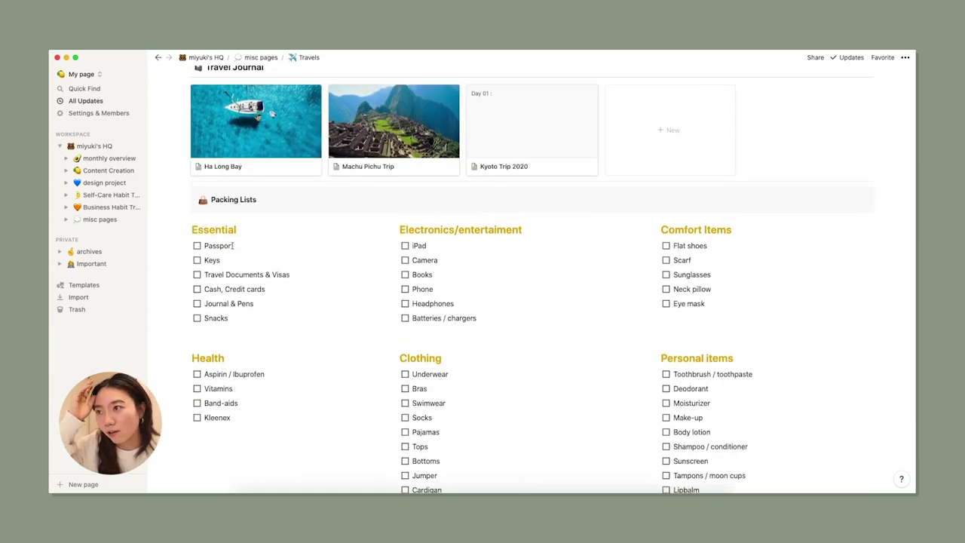
{"action": "scroll", "coordinate": [269, 307], "scroll_direction": "down", "scroll_amount": 2}
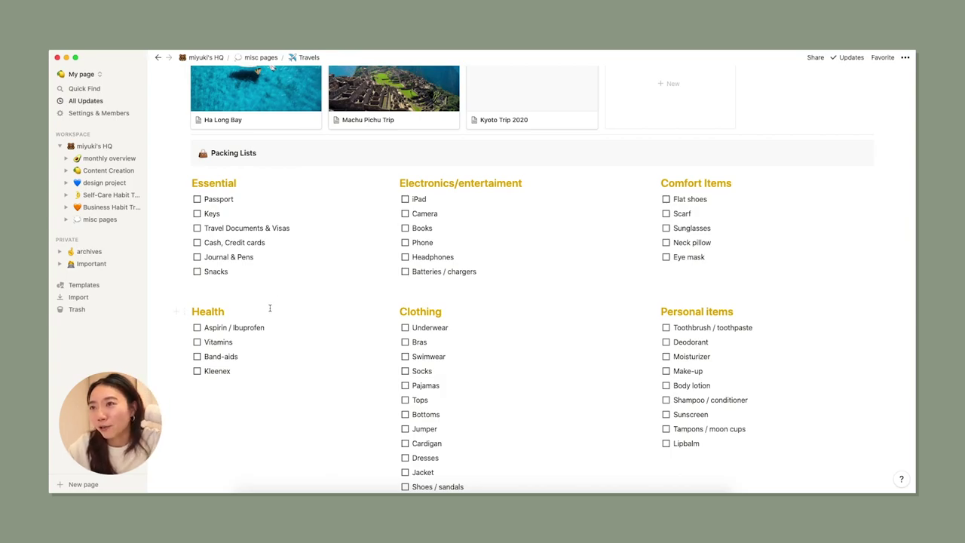
{"action": "scroll", "coordinate": [351, 228], "scroll_direction": "down", "scroll_amount": 1}
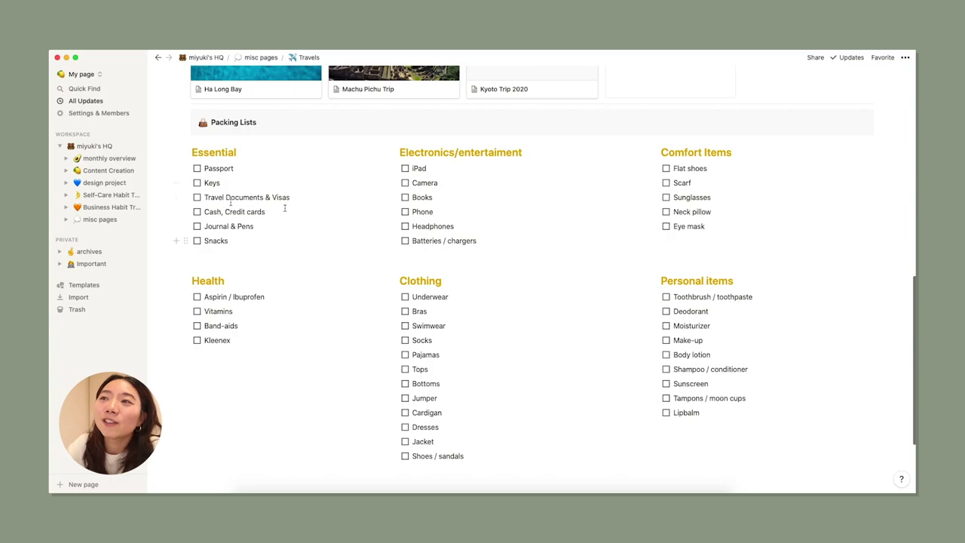
{"action": "double_click", "coordinate": [215, 241]}
{"action": "left_click", "coordinate": [232, 242]}
{"action": "scroll", "coordinate": [232, 242], "scroll_direction": "down", "scroll_amount": 1}
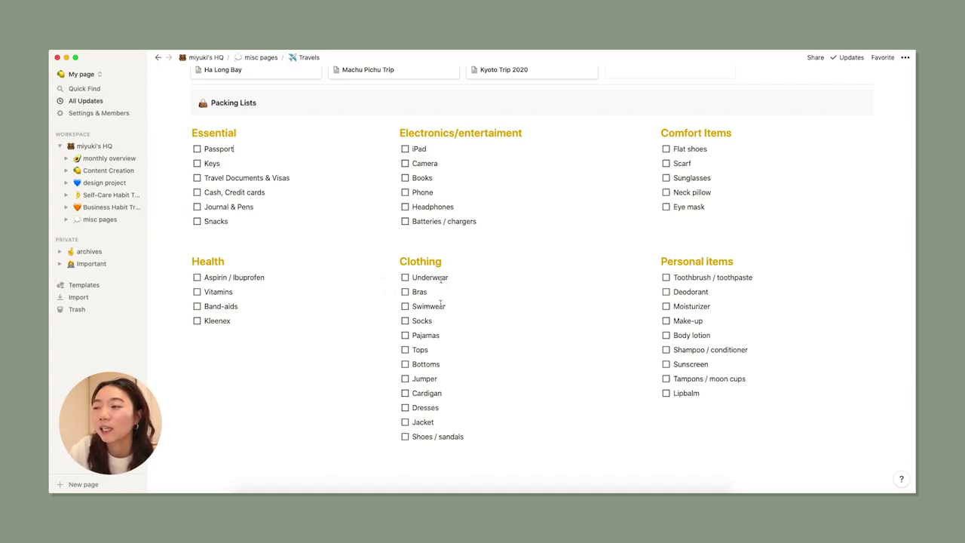
{"action": "scroll", "coordinate": [446, 309], "scroll_direction": "down", "scroll_amount": 1}
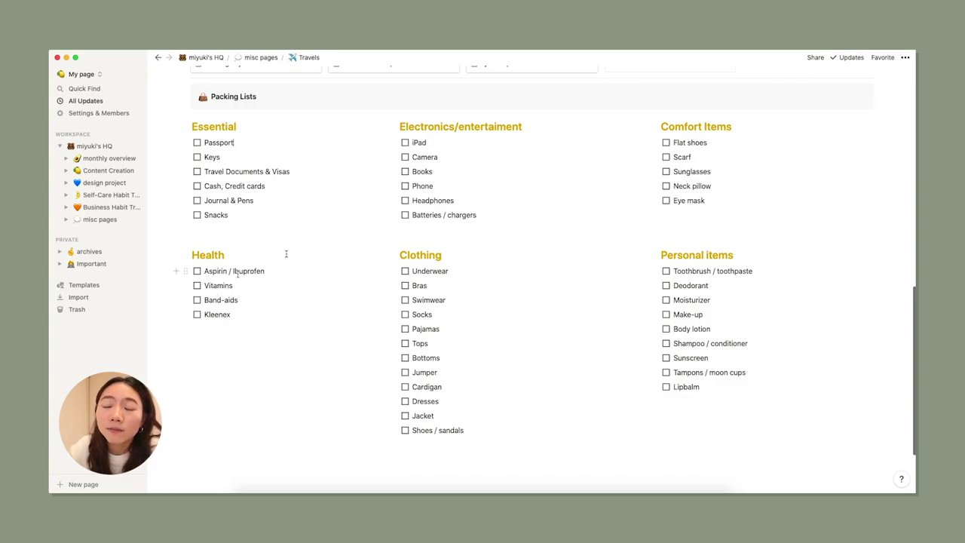
{"action": "scroll", "coordinate": [642, 234], "scroll_direction": "up", "scroll_amount": 1}
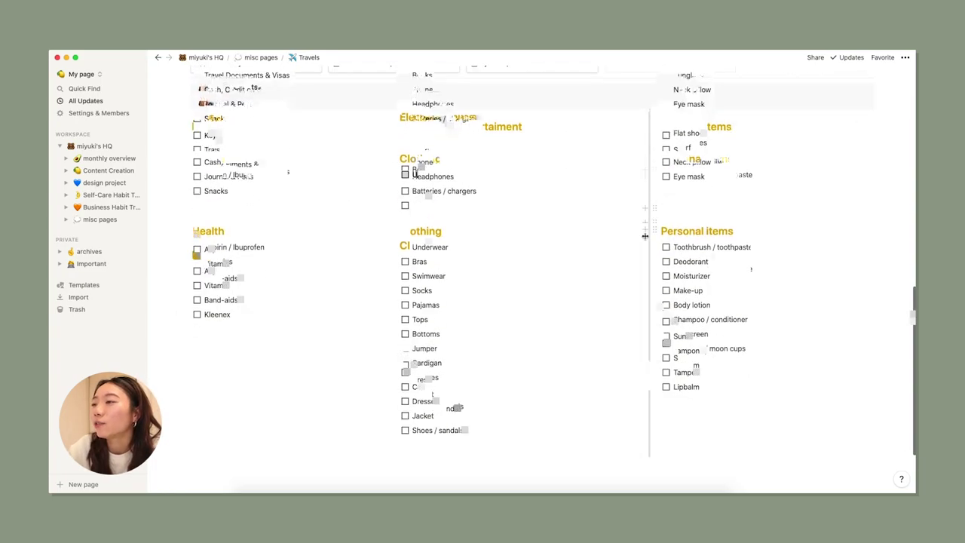
{"action": "scroll", "coordinate": [278, 370], "scroll_direction": "up", "scroll_amount": 1}
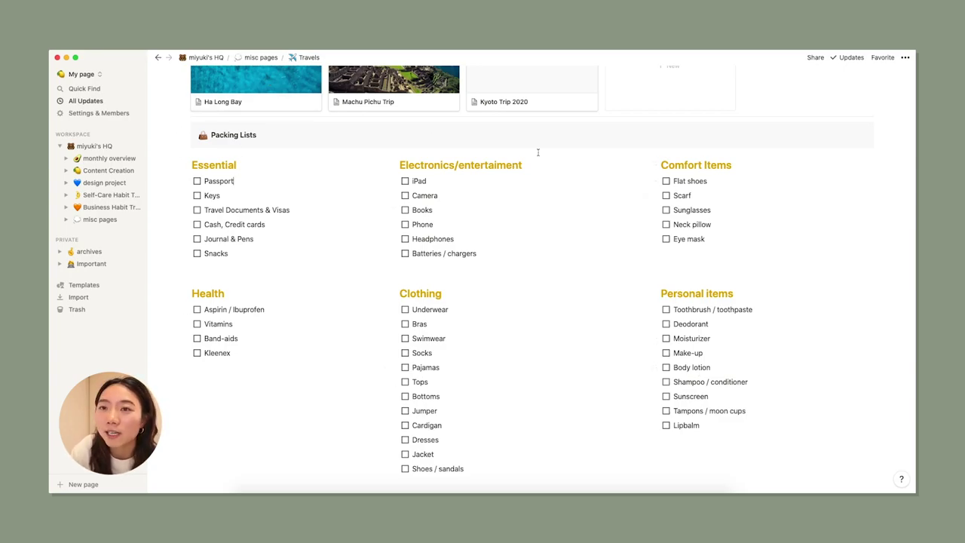
{"action": "scroll", "coordinate": [570, 184], "scroll_direction": "up", "scroll_amount": 1}
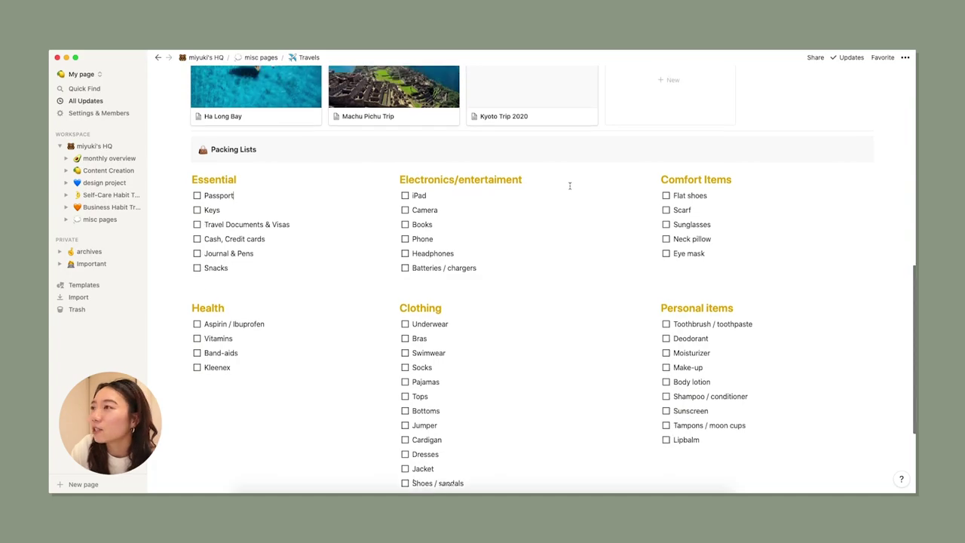
Open the Kyoto Trip 2020 entry from the Travel Journal gallery as a full page.
{"action": "scroll", "coordinate": [570, 185], "scroll_direction": "up", "scroll_amount": 5}
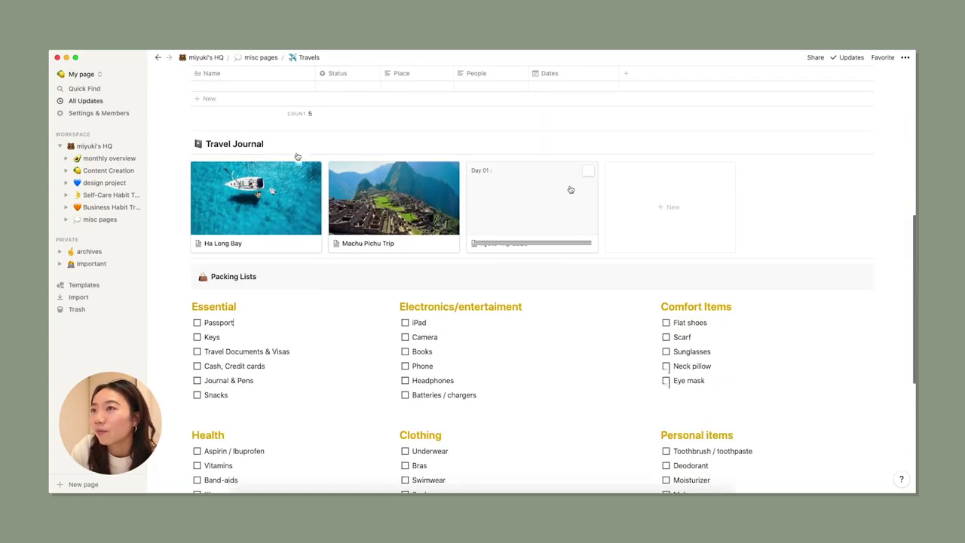
{"action": "scroll", "coordinate": [297, 156], "scroll_direction": "up", "scroll_amount": 1}
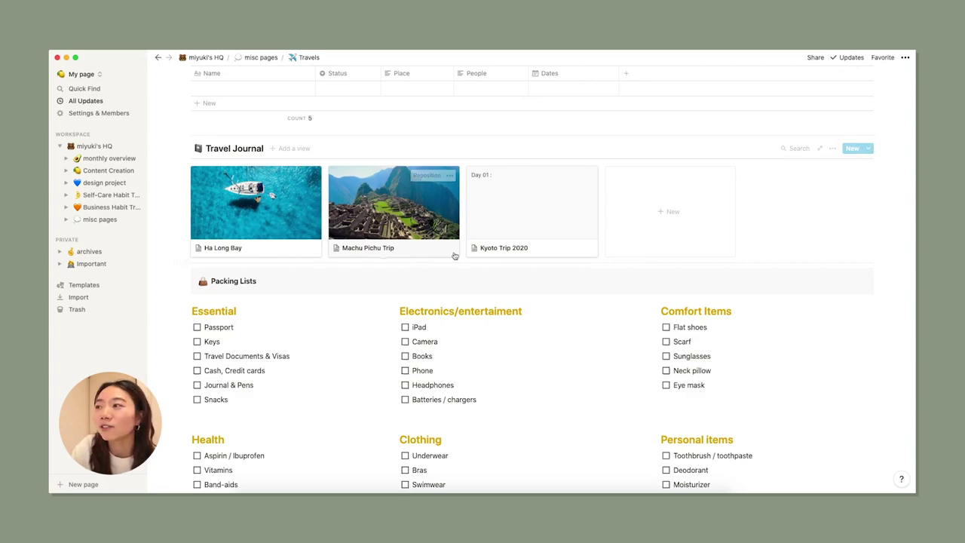
{"action": "scroll", "coordinate": [392, 252], "scroll_direction": "up", "scroll_amount": 1}
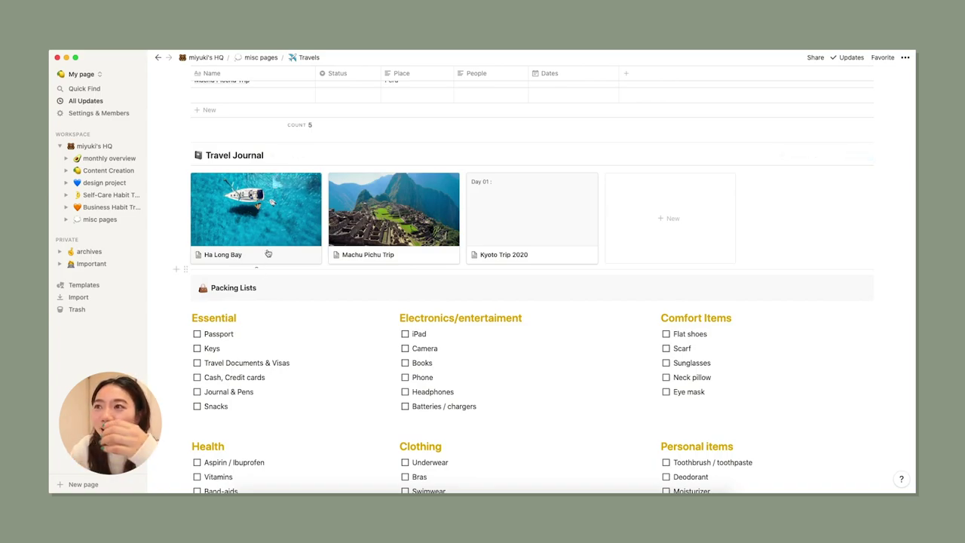
{"action": "left_click", "coordinate": [508, 263]}
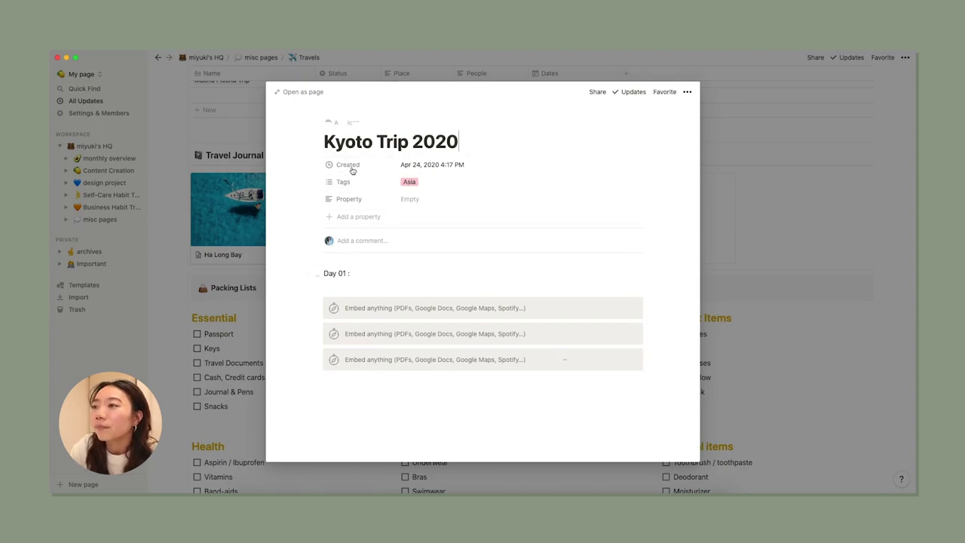
{"action": "left_click", "coordinate": [302, 92]}
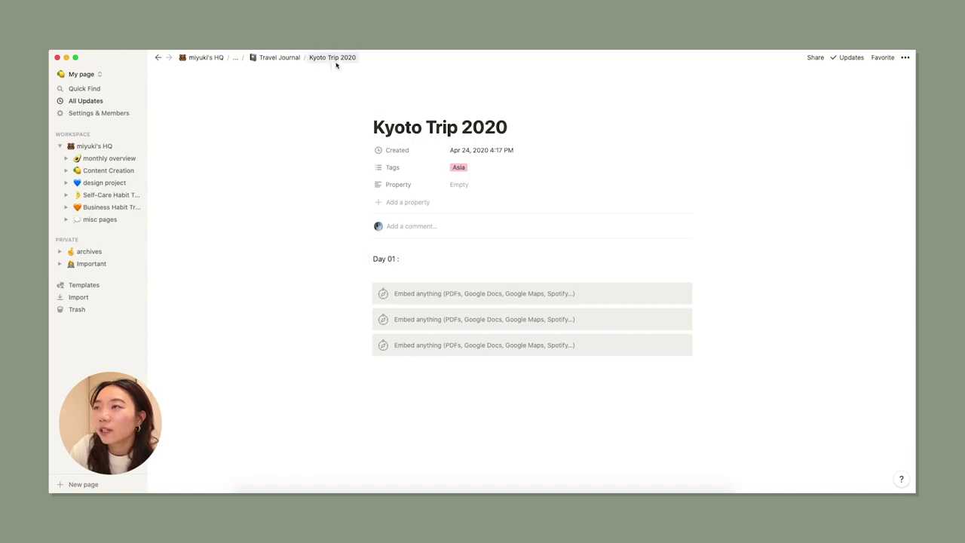
Add a bulleted item reading "金閣寺にいった" under Day 01 of the Kyoto Trip 2020 page.
{"action": "left_click", "coordinate": [420, 279]}
{"action": "type", "text": "- "}
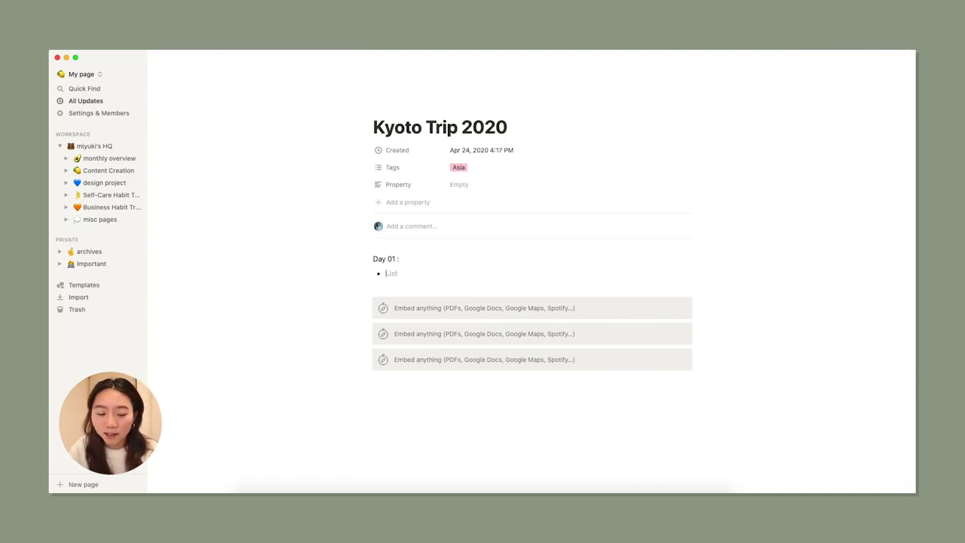
{"action": "type", "text": "きんかくじにい"}
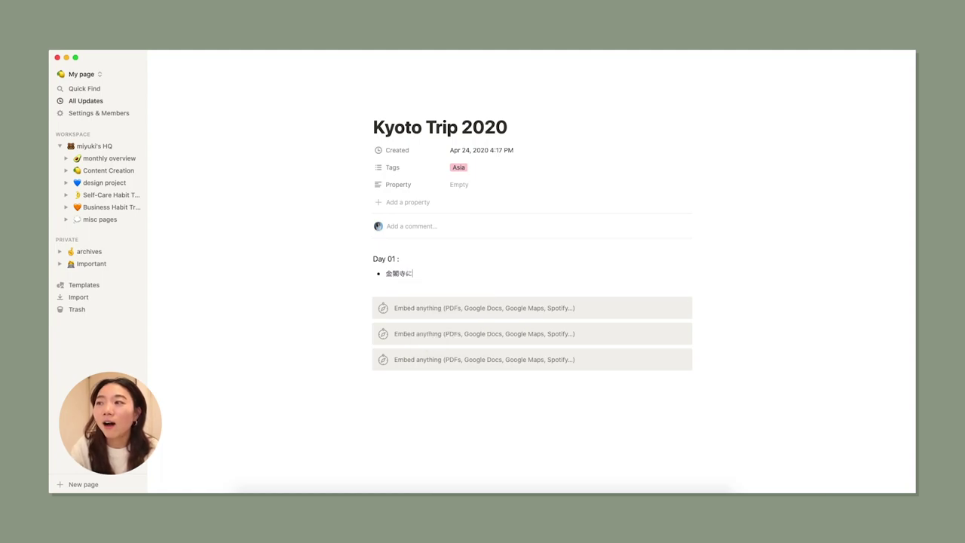
{"action": "key", "text": "Return"}
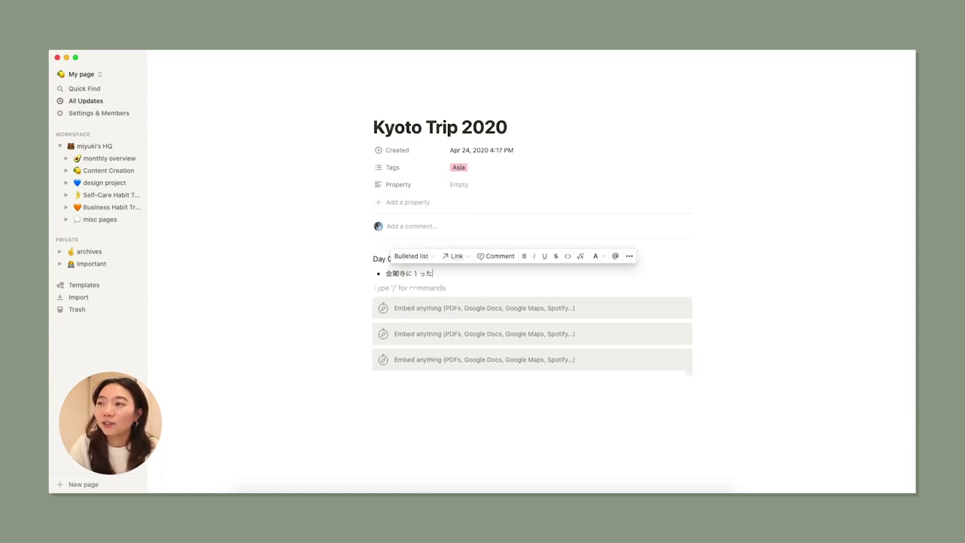
{"action": "type", "text": "った"}
{"action": "key", "text": "Return"}
{"action": "key", "text": "Return"}
{"action": "left_click", "coordinate": [423, 274]}
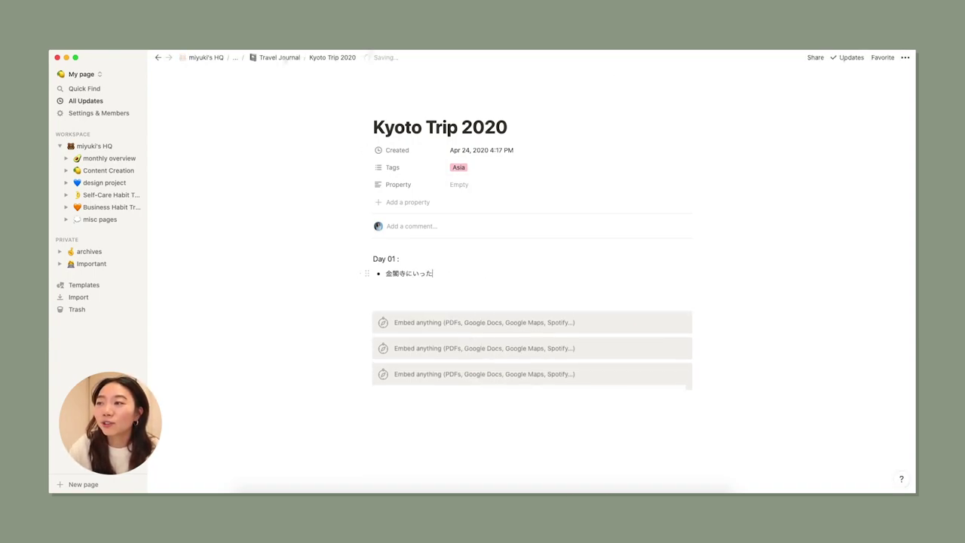
Add a second bullet reading "金箔ソフトを食べた" below the first Day 01 item.
{"action": "key", "text": "Right"}
{"action": "key", "text": "Right"}
{"action": "key", "text": "Return"}
{"action": "type", "text": "kinopaku"}
{"action": "key", "text": "space"}
{"action": "type", "text": "sofu"}
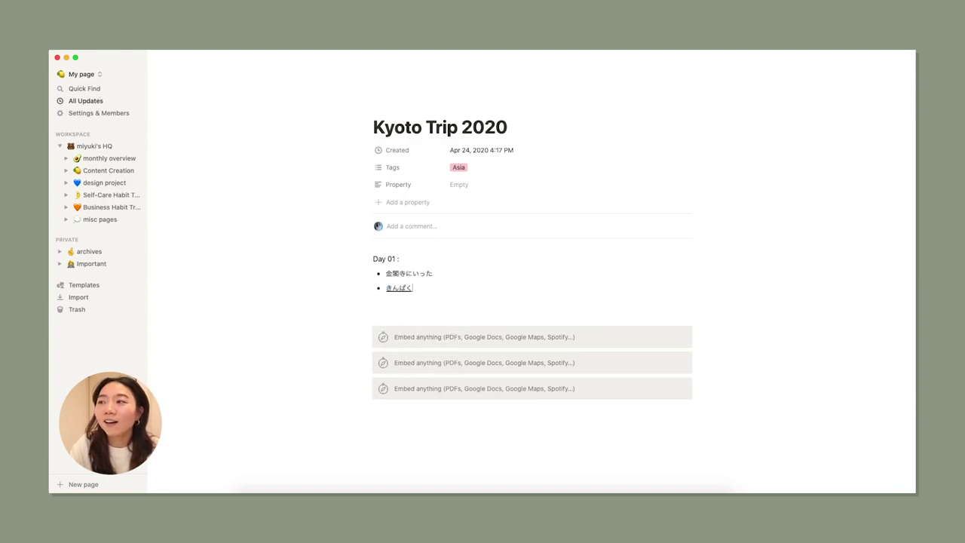
{"action": "type", "text": "towotabea"}
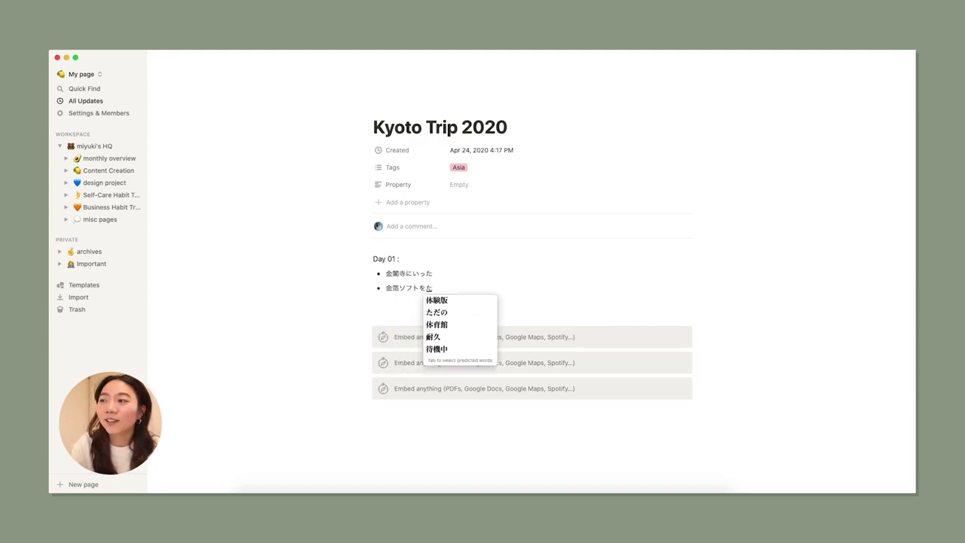
{"action": "key", "text": "space"}
{"action": "key", "text": "Return"}
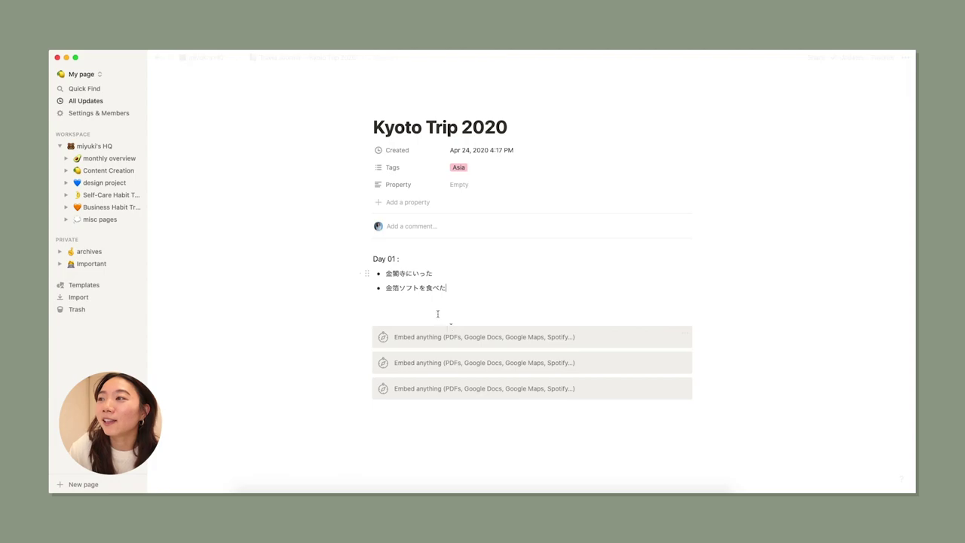
{"action": "key", "text": "Return"}
{"action": "key", "text": "Return"}
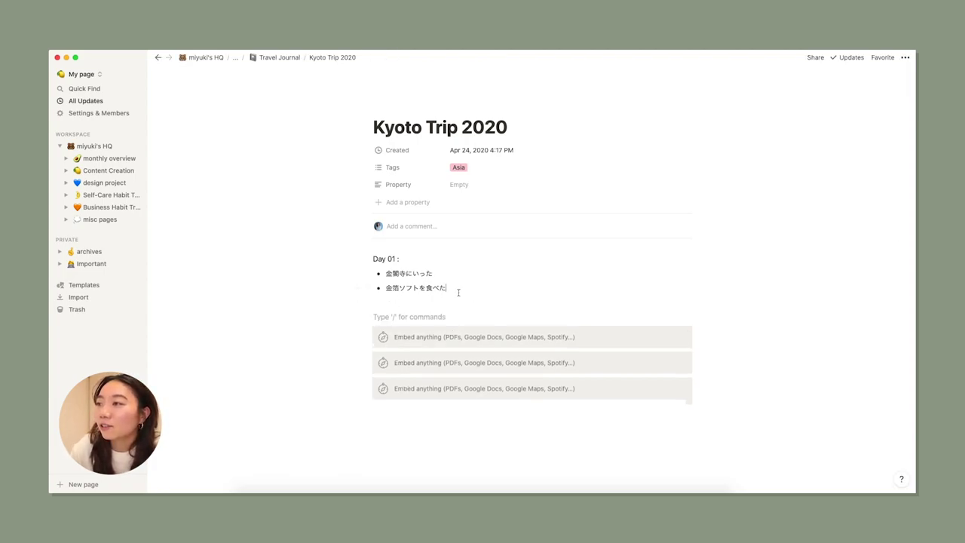
Insert an empty image block below the Day 01 bullets, above the embed placeholders on the Kyoto Trip 2020 page.
{"action": "key", "text": "Return"}
{"action": "key", "text": "Up"}
{"action": "key", "text": "Up"}
{"action": "key", "text": "Return"}
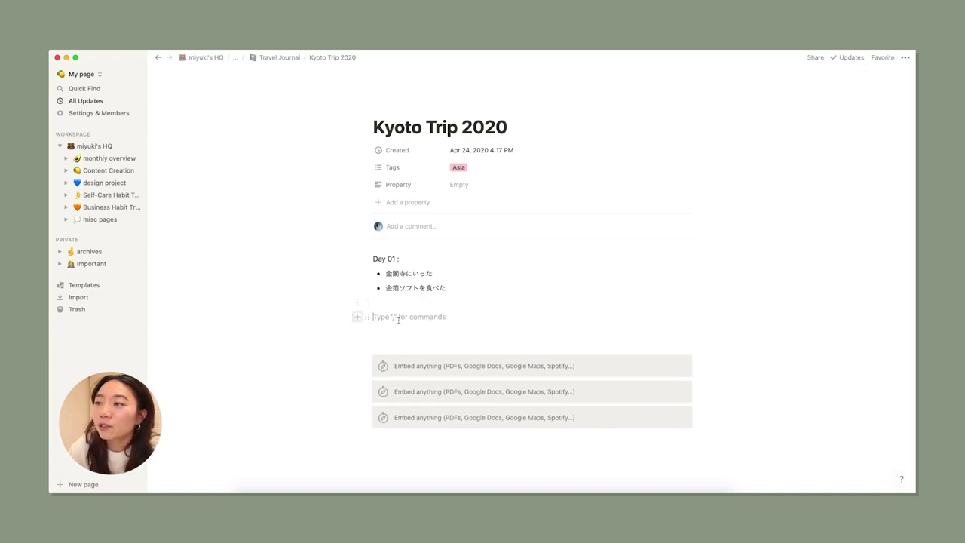
{"action": "left_click", "coordinate": [356, 317]}
{"action": "scroll", "coordinate": [427, 285], "scroll_direction": "down", "scroll_amount": 1}
{"action": "scroll", "coordinate": [427, 286], "scroll_direction": "down", "scroll_amount": 10}
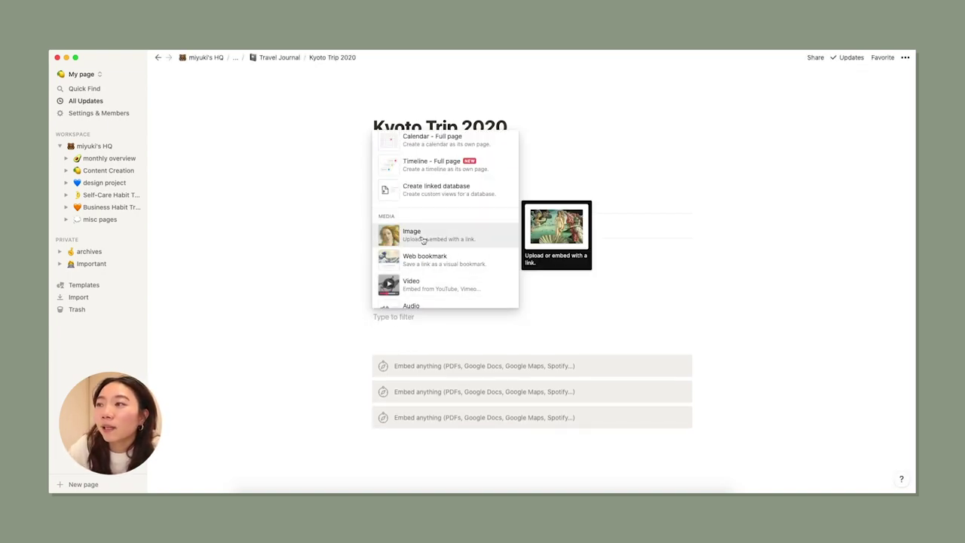
{"action": "left_click", "coordinate": [420, 241]}
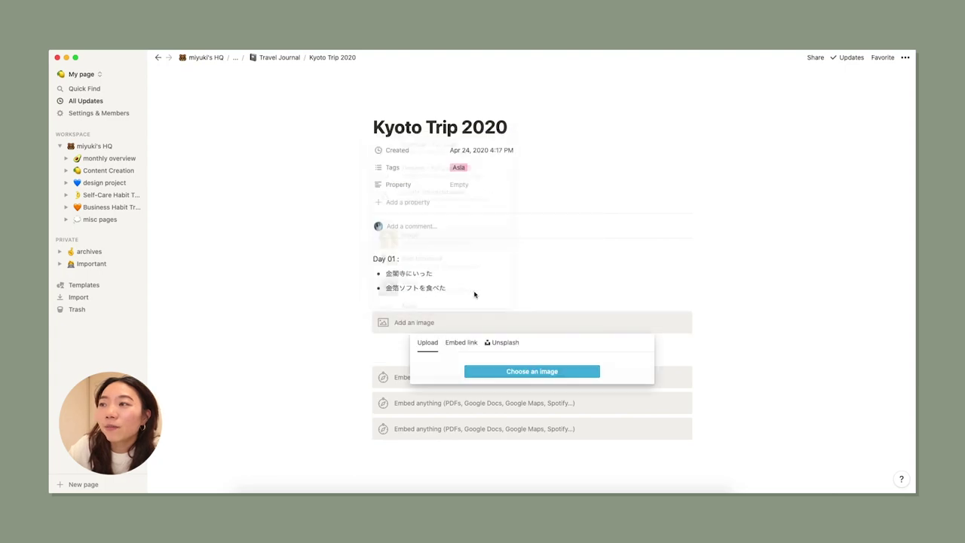
Upload the bookshop photo (the "#BLM on Twitter" JPEG) from the Downloads folder into the new image block.
{"action": "left_click", "coordinate": [524, 372]}
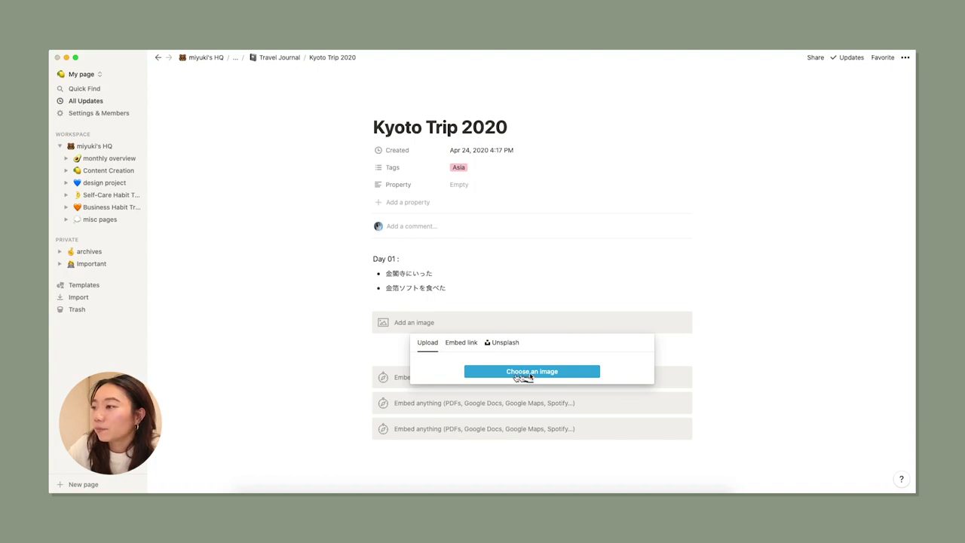
{"action": "scroll", "coordinate": [543, 155], "scroll_direction": "down", "scroll_amount": 2}
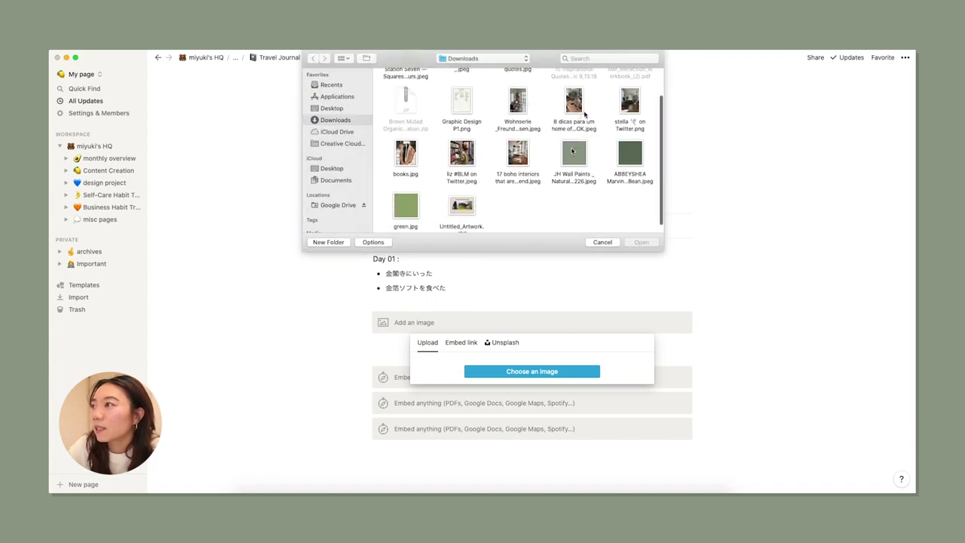
{"action": "scroll", "coordinate": [550, 162], "scroll_direction": "up", "scroll_amount": 2}
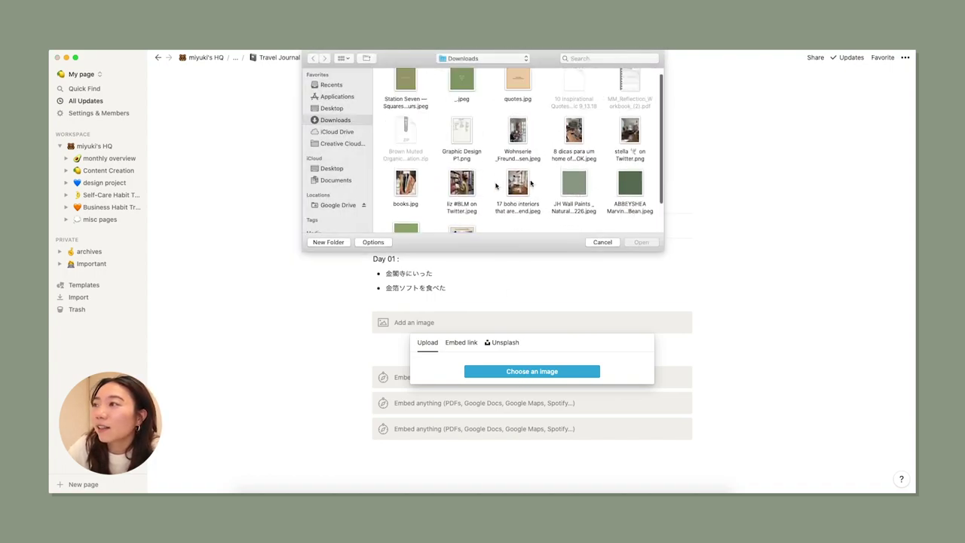
{"action": "left_click", "coordinate": [473, 184]}
{"action": "left_click", "coordinate": [644, 243]}
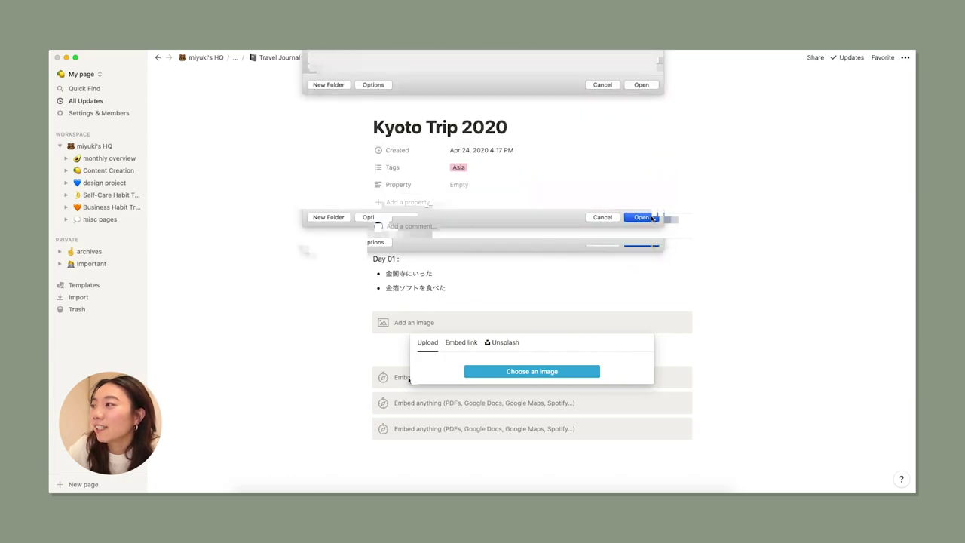
{"action": "scroll", "coordinate": [528, 340], "scroll_direction": "down", "scroll_amount": 4}
{"action": "scroll", "coordinate": [548, 359], "scroll_direction": "down", "scroll_amount": 1}
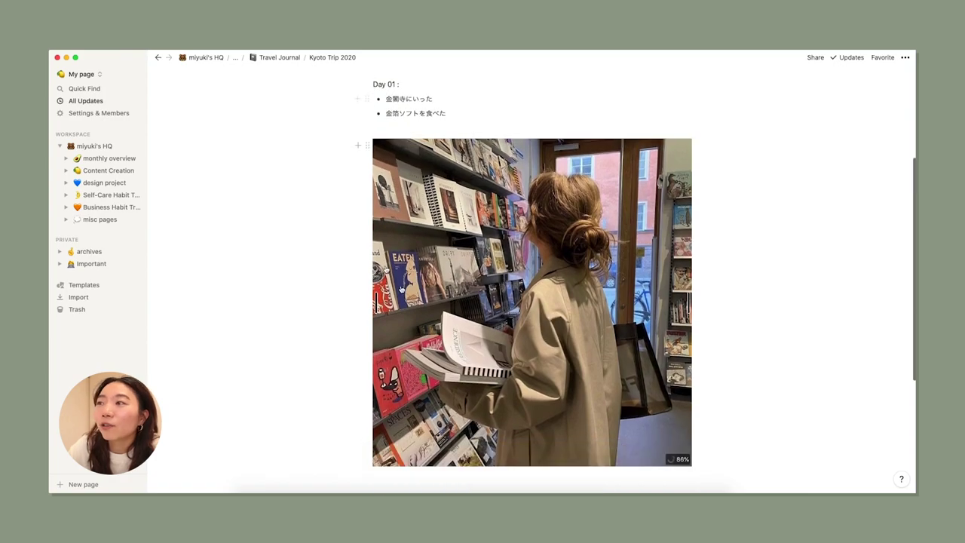
{"action": "scroll", "coordinate": [512, 346], "scroll_direction": "down", "scroll_amount": 5}
{"action": "scroll", "coordinate": [498, 341], "scroll_direction": "up", "scroll_amount": 10}
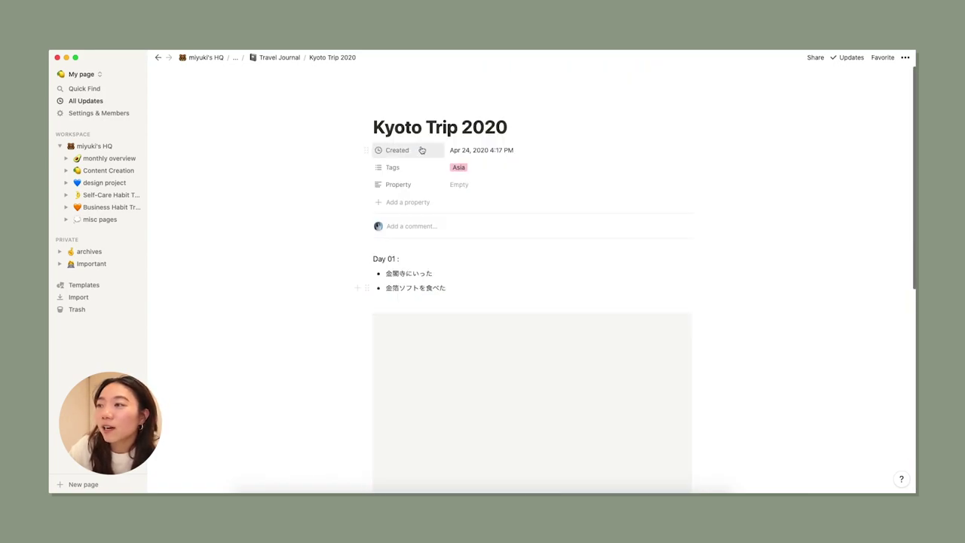
Go back from the Kyoto trip entry to the HQ page and open Content Creation from its links section.
{"action": "key", "text": "super+bracketleft"}
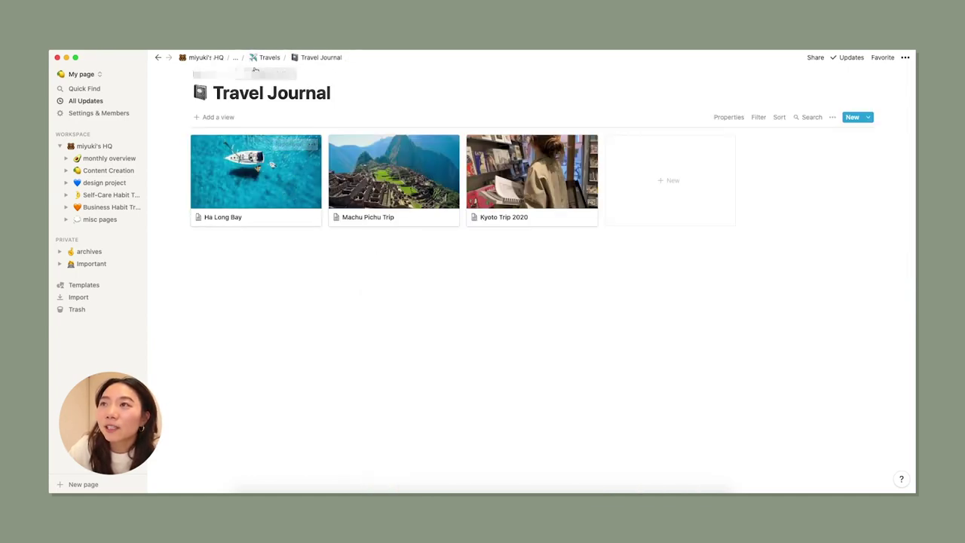
{"action": "key", "text": "super+bracketleft"}
{"action": "scroll", "coordinate": [263, 228], "scroll_direction": "down", "scroll_amount": 5}
{"action": "scroll", "coordinate": [263, 230], "scroll_direction": "down", "scroll_amount": 5}
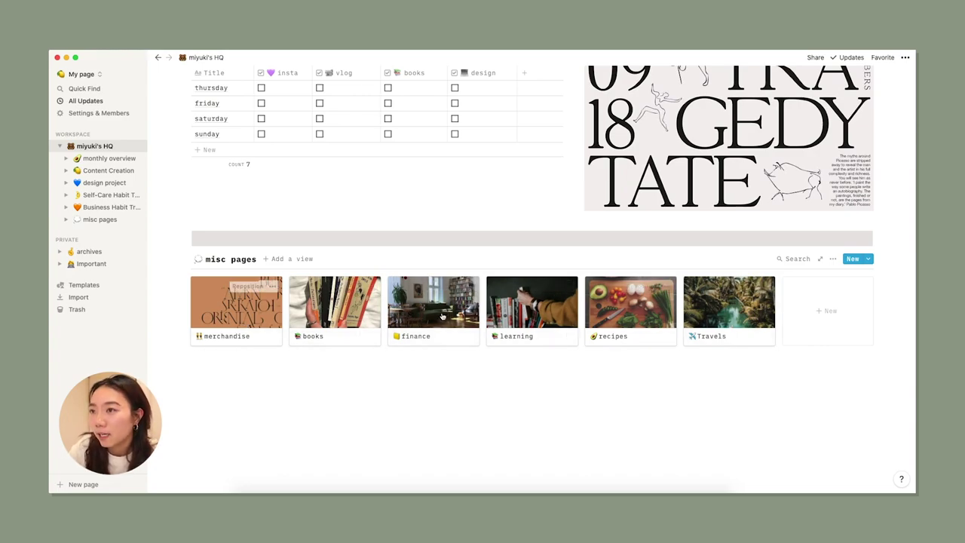
{"action": "scroll", "coordinate": [442, 315], "scroll_direction": "up", "scroll_amount": 15}
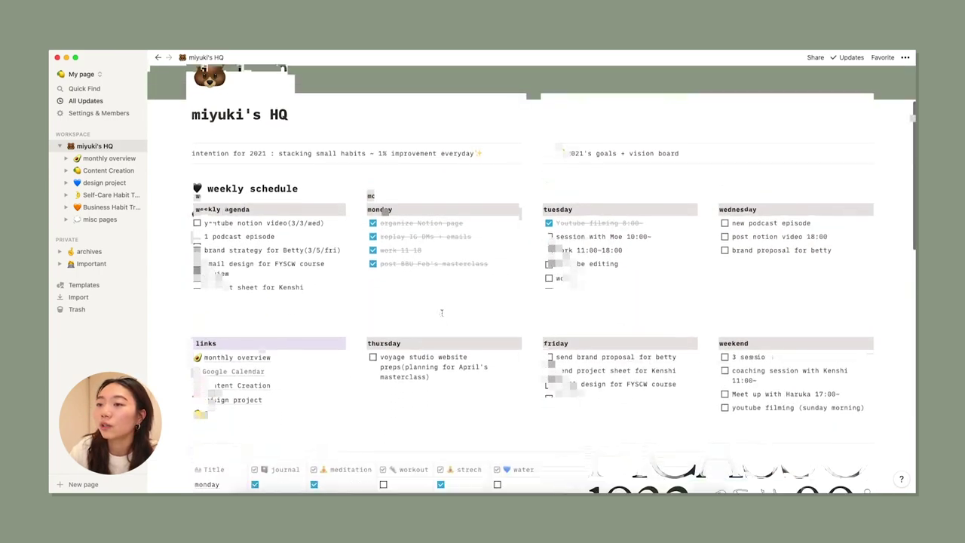
{"action": "scroll", "coordinate": [441, 312], "scroll_direction": "down", "scroll_amount": 3}
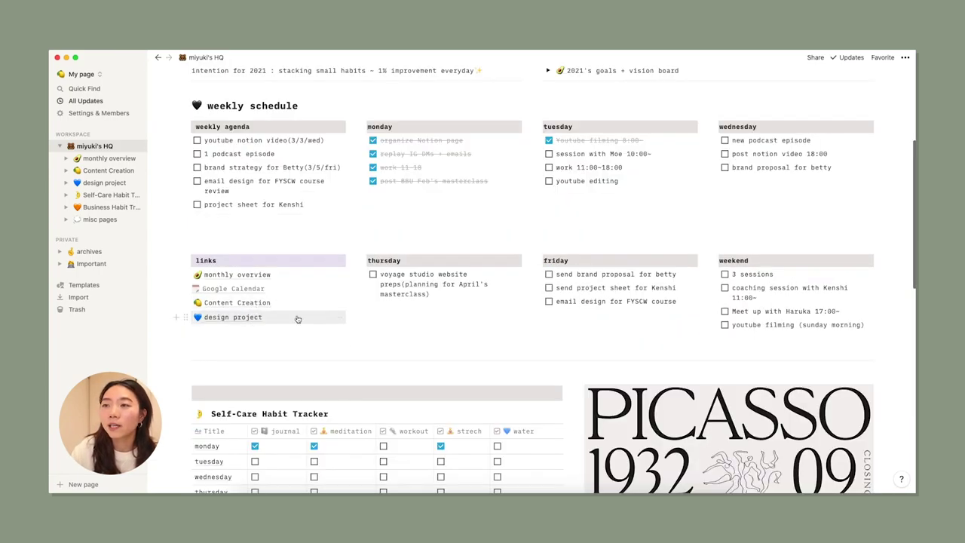
{"action": "left_click", "coordinate": [223, 304]}
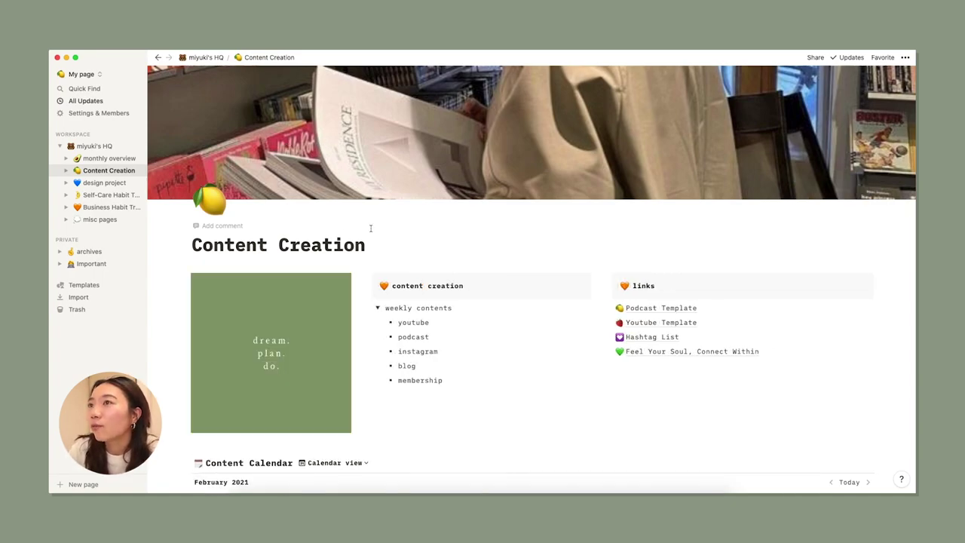
Look through the Content Creation page, examining its weekly contents list, links section and the start of the Content Calendar.
{"action": "scroll", "coordinate": [370, 233], "scroll_direction": "down", "scroll_amount": 2}
{"action": "scroll", "coordinate": [370, 226], "scroll_direction": "down", "scroll_amount": 2}
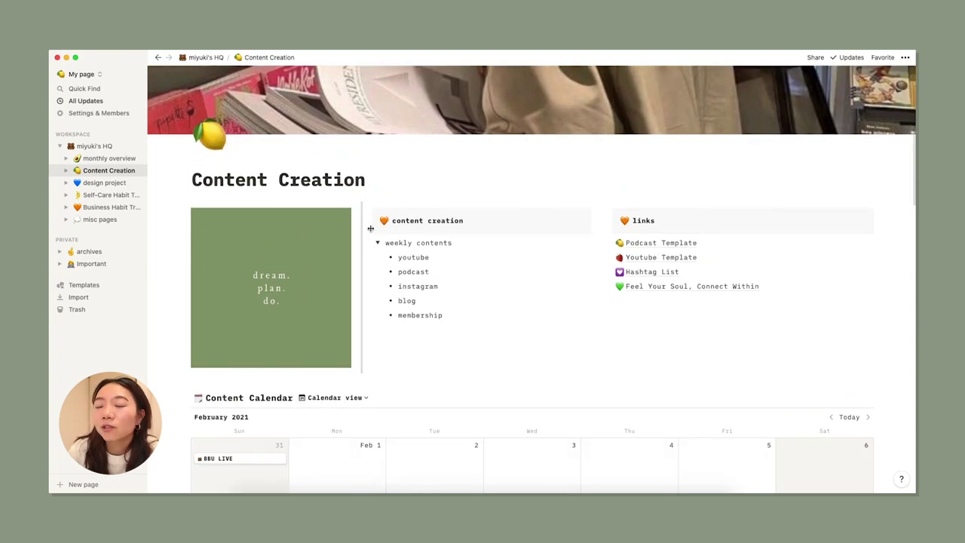
{"action": "scroll", "coordinate": [418, 219], "scroll_direction": "up", "scroll_amount": 4}
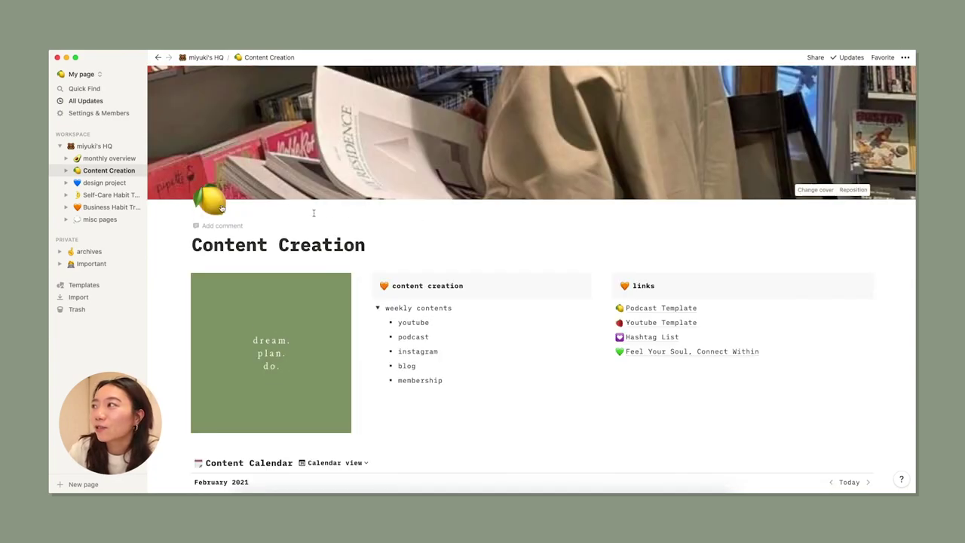
{"action": "scroll", "coordinate": [208, 200], "scroll_direction": "down", "scroll_amount": 5}
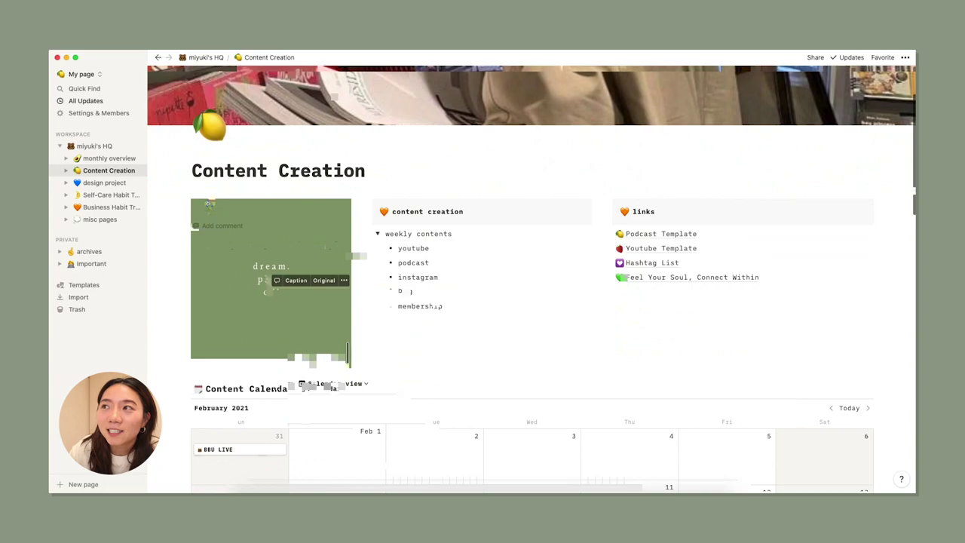
{"action": "scroll", "coordinate": [227, 219], "scroll_direction": "up", "scroll_amount": 4}
{"action": "scroll", "coordinate": [316, 283], "scroll_direction": "down", "scroll_amount": 4}
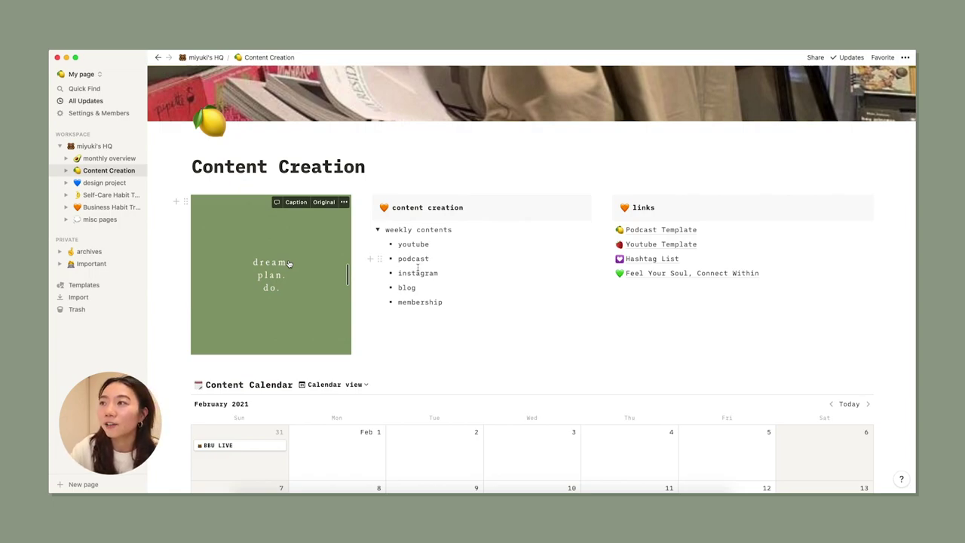
{"action": "scroll", "coordinate": [448, 252], "scroll_direction": "down", "scroll_amount": 1}
{"action": "scroll", "coordinate": [448, 251], "scroll_direction": "down", "scroll_amount": 1}
{"action": "left_click_drag", "start_coordinate": [418, 249], "coordinate": [392, 234]}
{"action": "left_click", "coordinate": [404, 236]}
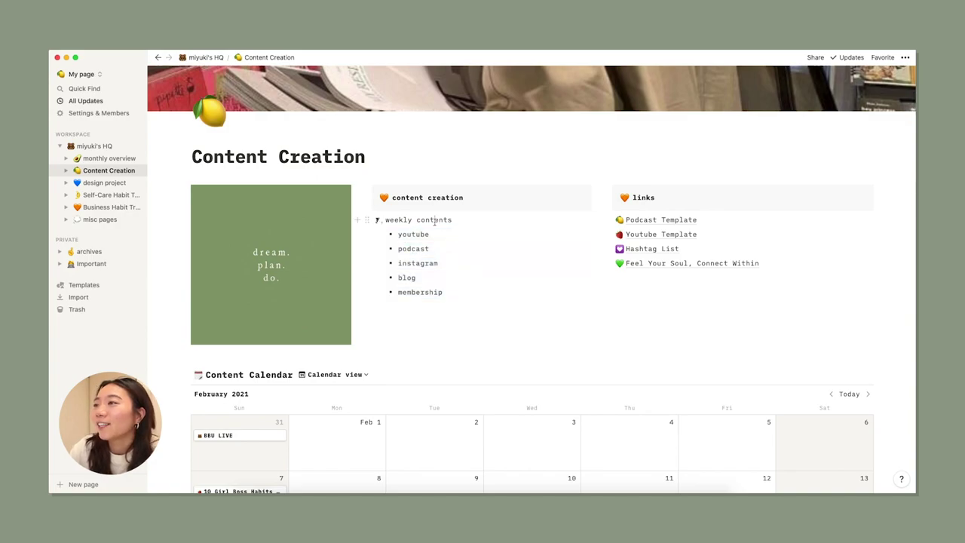
{"action": "left_click", "coordinate": [378, 220]}
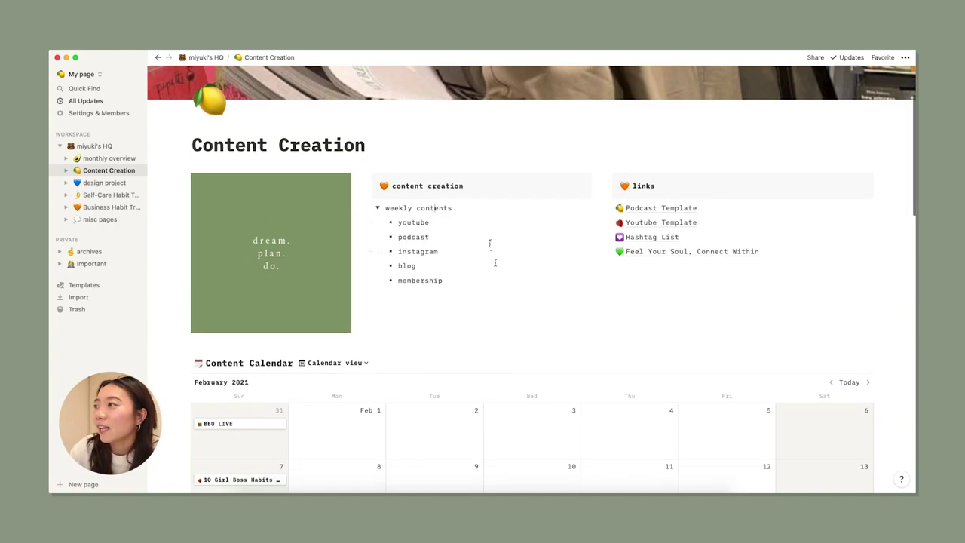
{"action": "scroll", "coordinate": [660, 203], "scroll_direction": "down", "scroll_amount": 2}
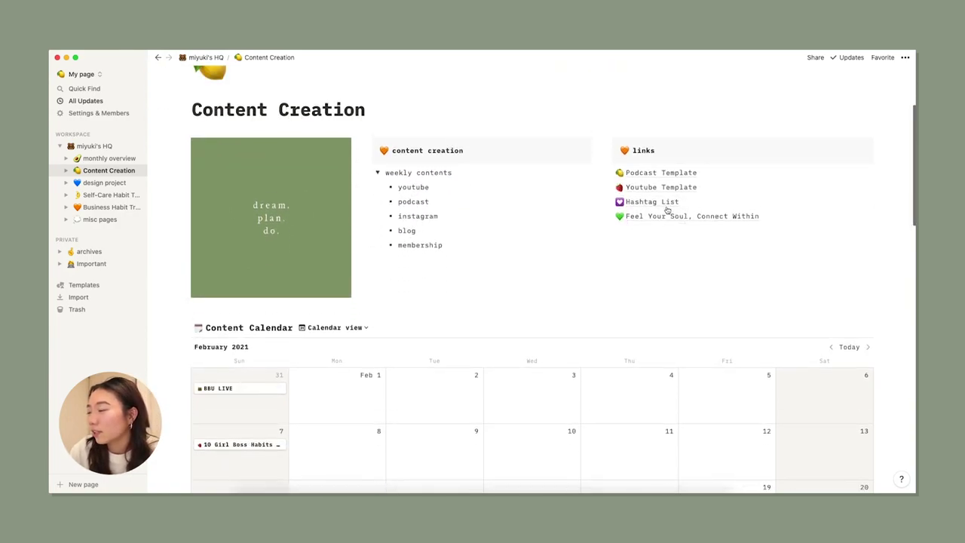
Open the Youtube Template page and read through its title ideas, content tables, scripts, filming list and Final Check List.
{"action": "scroll", "coordinate": [671, 188], "scroll_direction": "down", "scroll_amount": 1}
{"action": "left_click", "coordinate": [661, 172]}
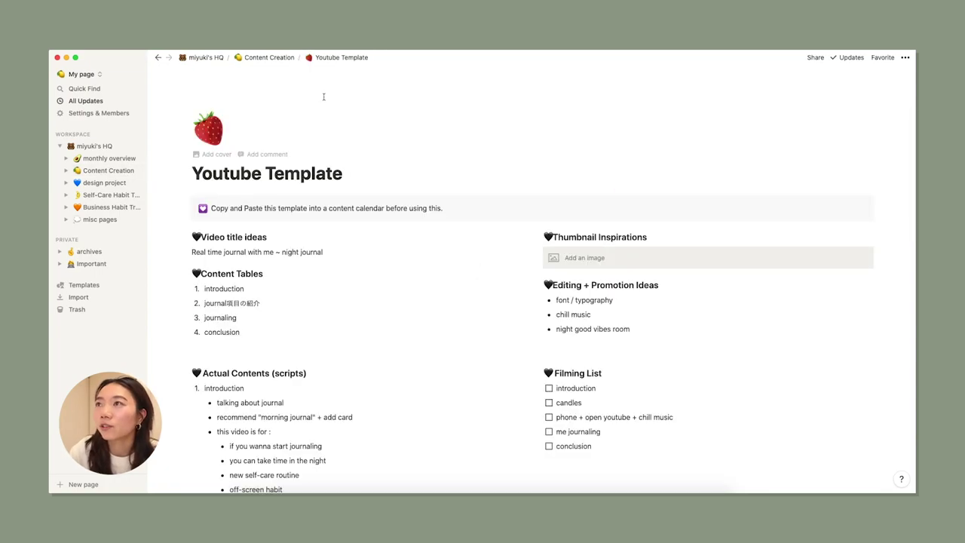
{"action": "scroll", "coordinate": [297, 242], "scroll_direction": "down", "scroll_amount": 5}
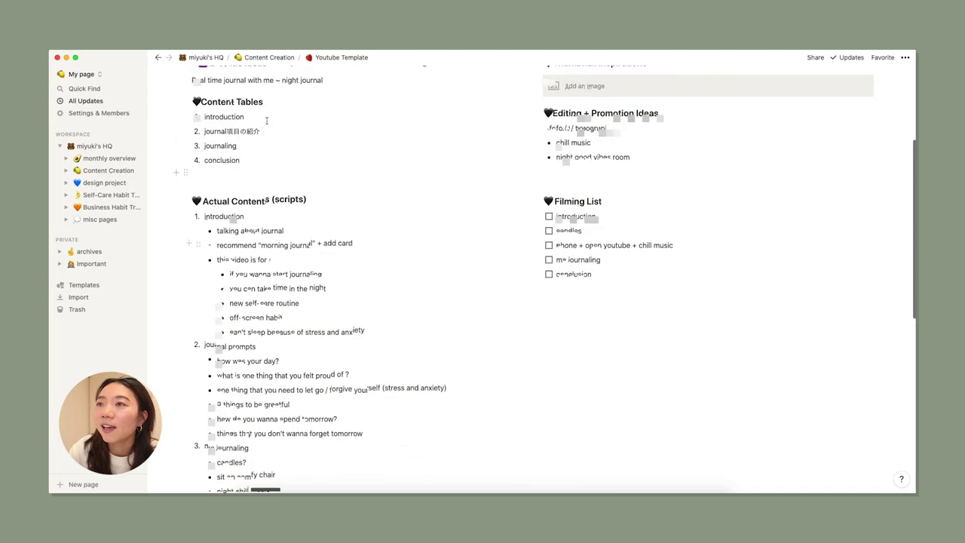
{"action": "scroll", "coordinate": [279, 118], "scroll_direction": "up", "scroll_amount": 1}
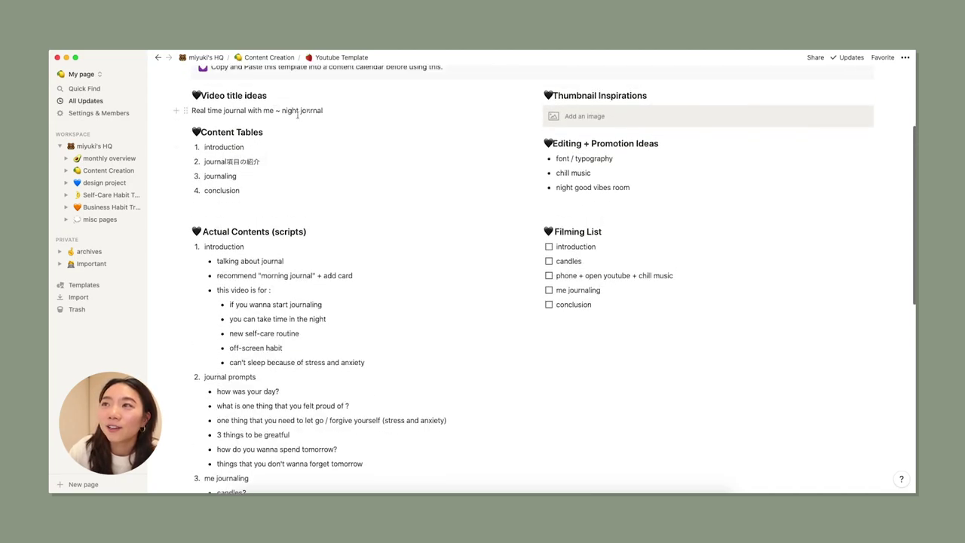
{"action": "scroll", "coordinate": [579, 103], "scroll_direction": "down", "scroll_amount": 1}
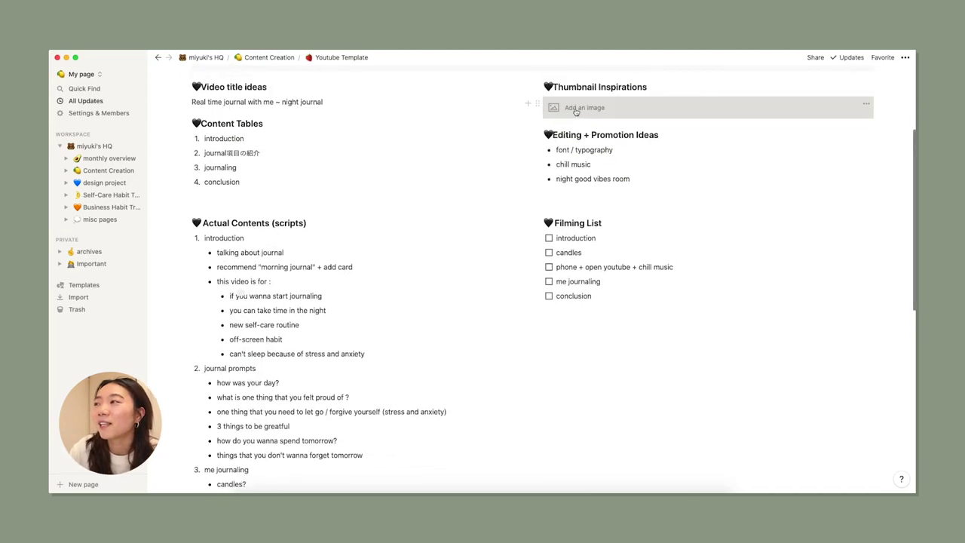
{"action": "scroll", "coordinate": [552, 133], "scroll_direction": "down", "scroll_amount": 1}
{"action": "scroll", "coordinate": [553, 134], "scroll_direction": "down", "scroll_amount": 3}
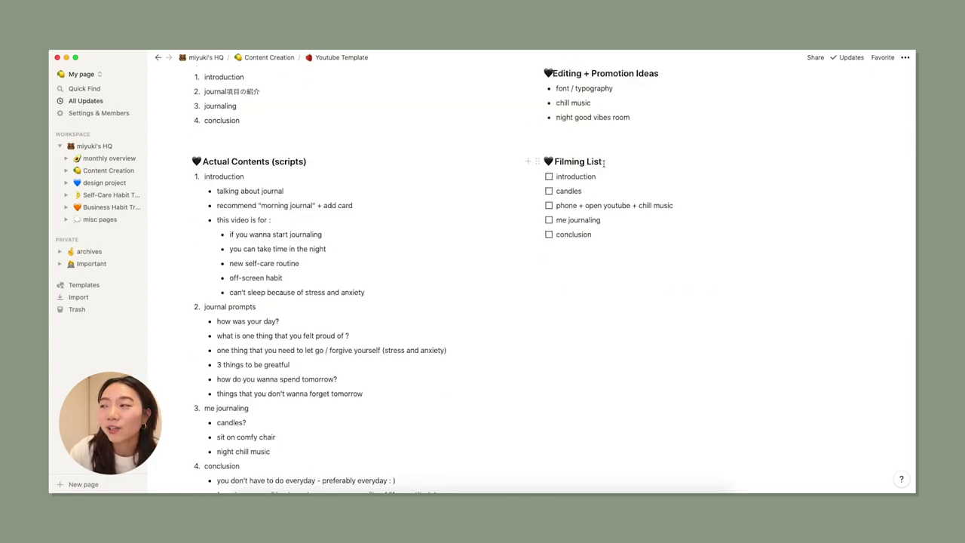
{"action": "scroll", "coordinate": [496, 251], "scroll_direction": "down", "scroll_amount": 2}
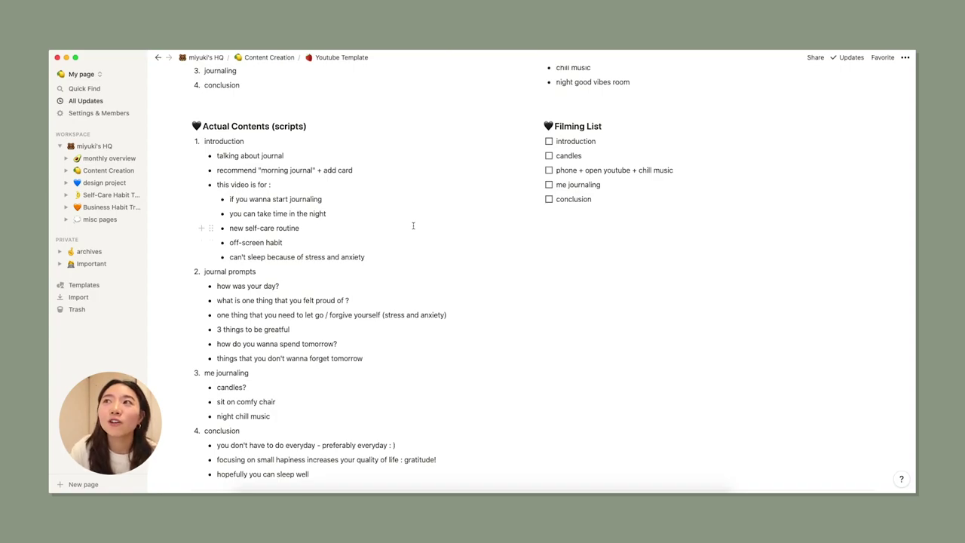
{"action": "scroll", "coordinate": [413, 226], "scroll_direction": "down", "scroll_amount": 5}
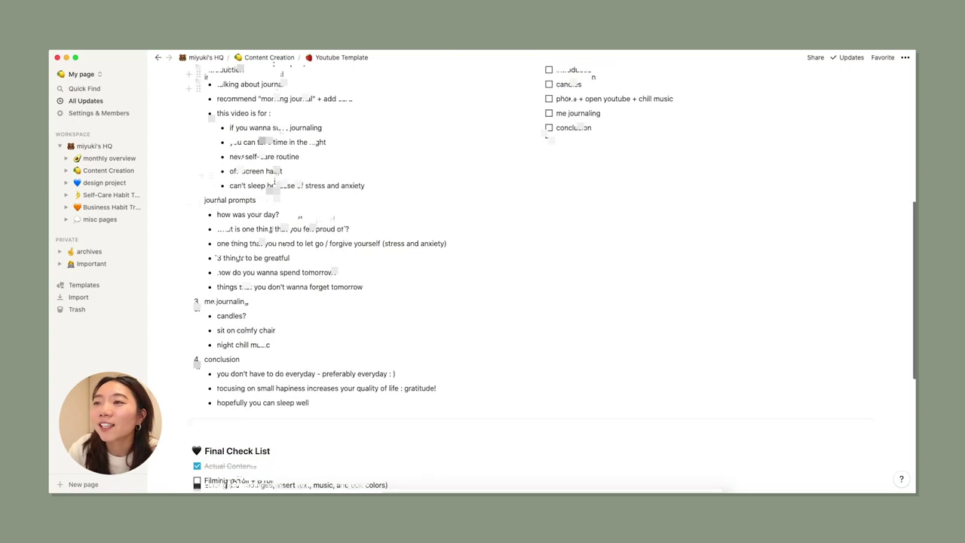
{"action": "scroll", "coordinate": [261, 228], "scroll_direction": "down", "scroll_amount": 4}
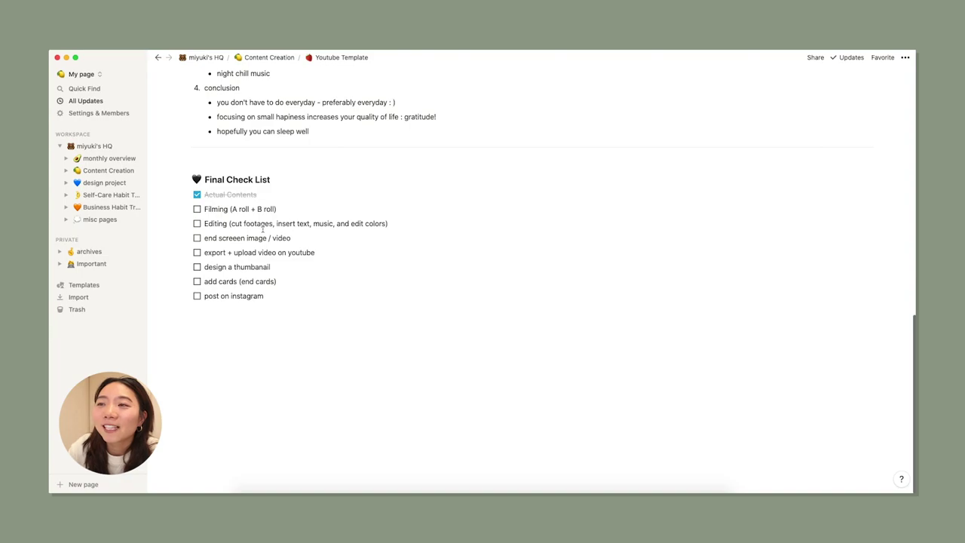
{"action": "scroll", "coordinate": [269, 224], "scroll_direction": "up", "scroll_amount": 7}
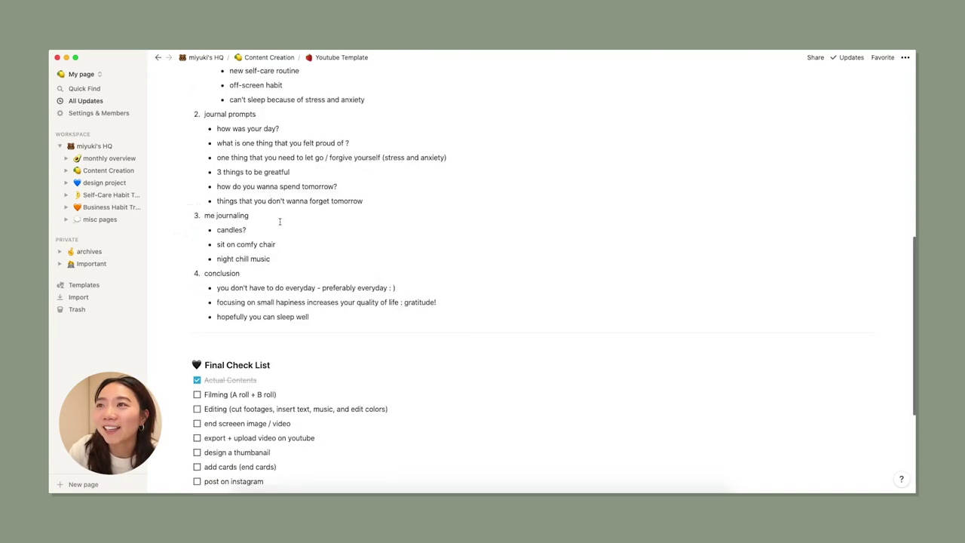
{"action": "scroll", "coordinate": [280, 295], "scroll_direction": "up", "scroll_amount": 5}
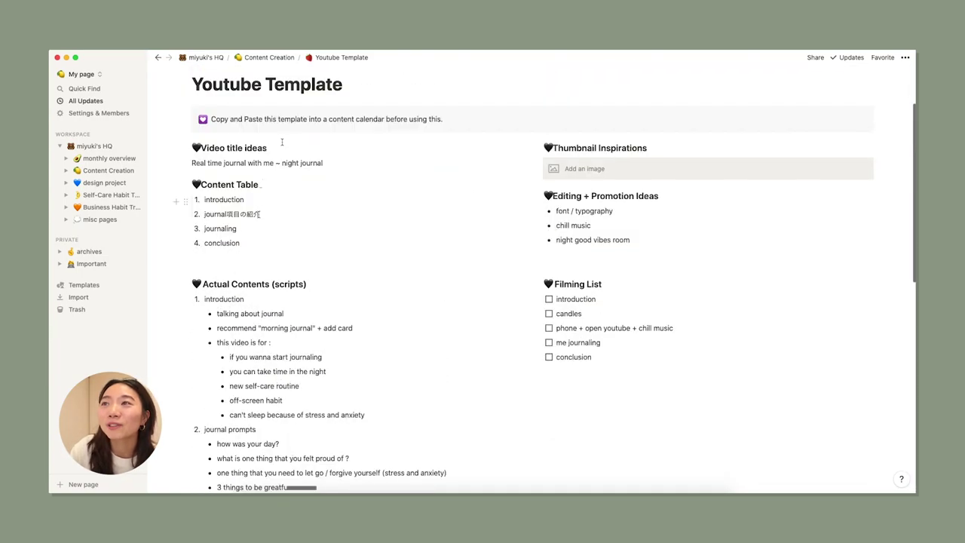
{"action": "scroll", "coordinate": [351, 52], "scroll_direction": "up", "scroll_amount": 2}
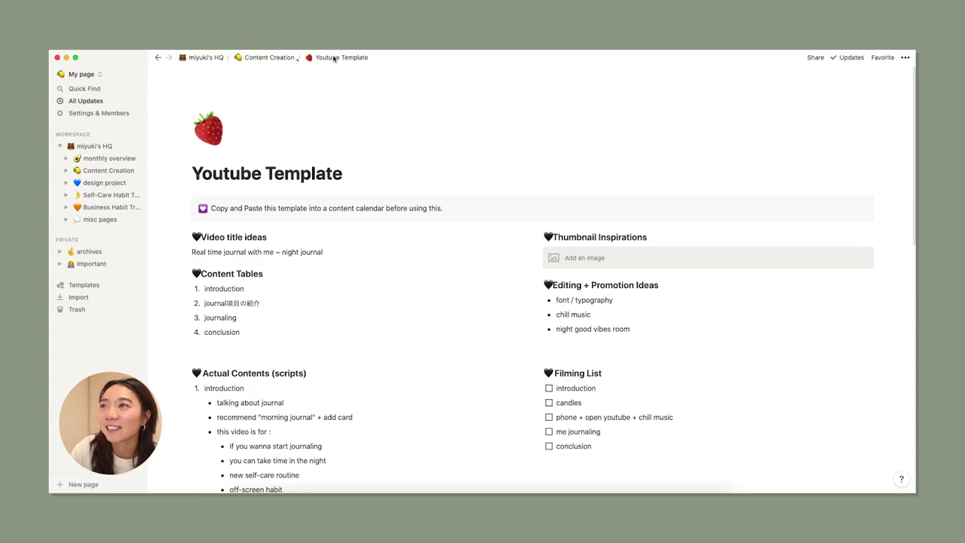
Return to the Content Creation page and duplicate the Youtube Template link in the links section.
{"action": "left_click", "coordinate": [283, 58]}
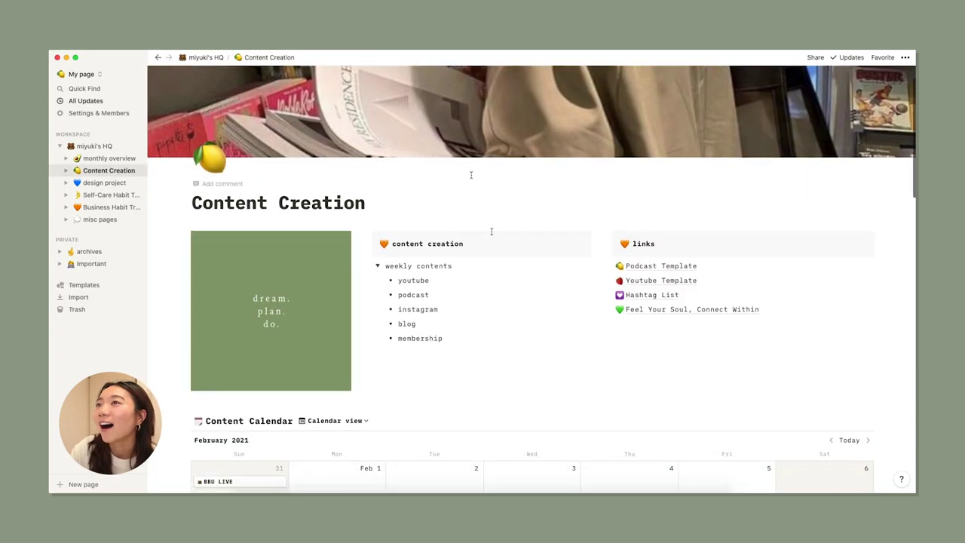
{"action": "scroll", "coordinate": [553, 238], "scroll_direction": "down", "scroll_amount": 3}
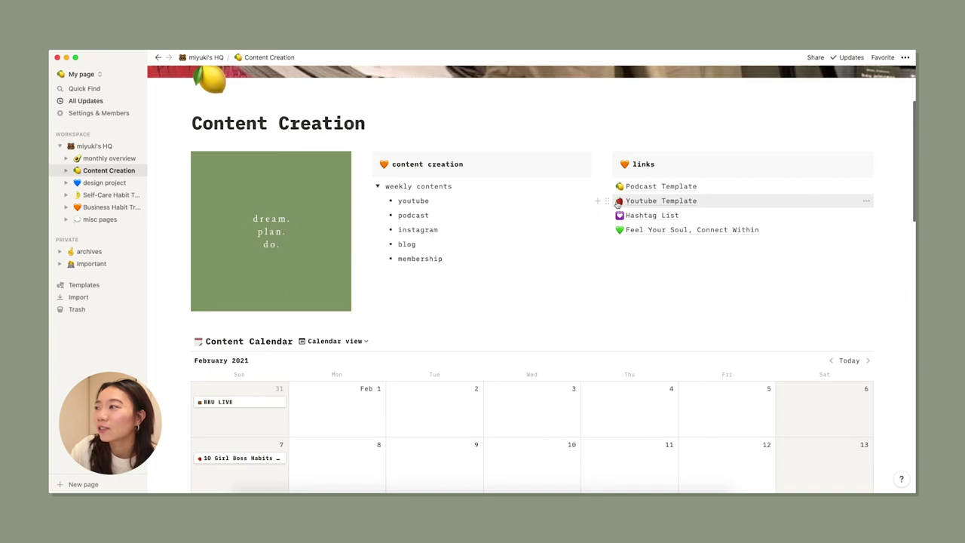
{"action": "left_click", "coordinate": [606, 196]}
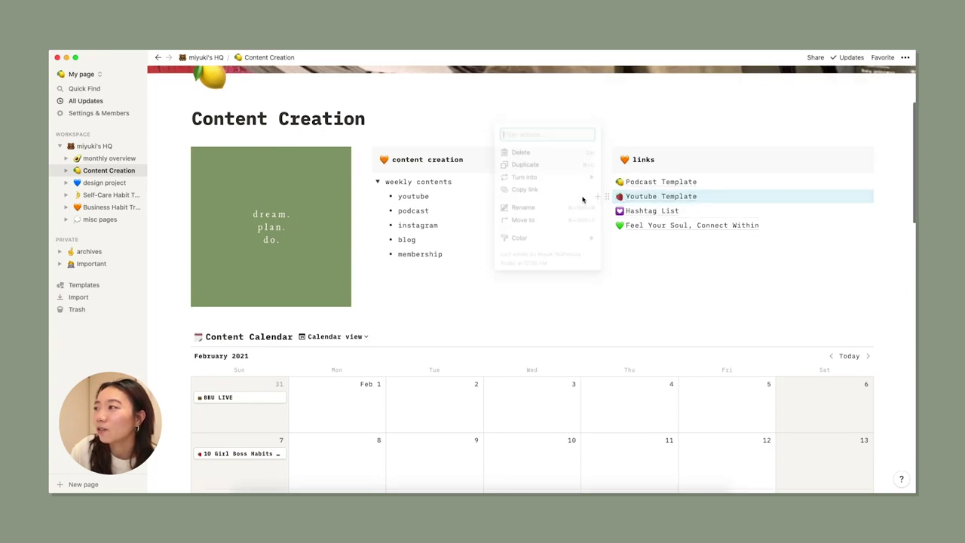
{"action": "scroll", "coordinate": [582, 199], "scroll_direction": "down", "scroll_amount": 1}
{"action": "left_click", "coordinate": [528, 136]}
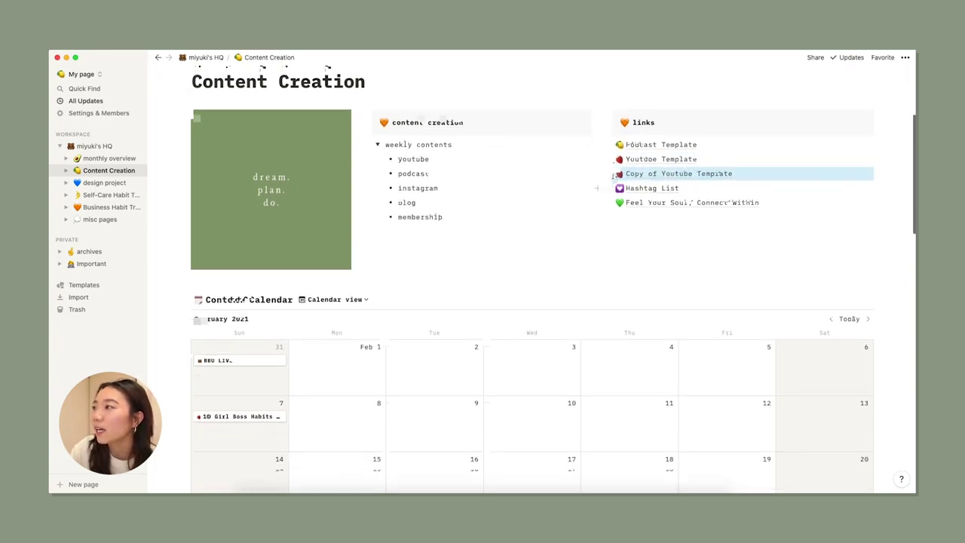
Switch the Content Calendar to March 2021 and place the Copy of Youtube Template page on March 2.
{"action": "scroll", "coordinate": [611, 160], "scroll_direction": "down", "scroll_amount": 3}
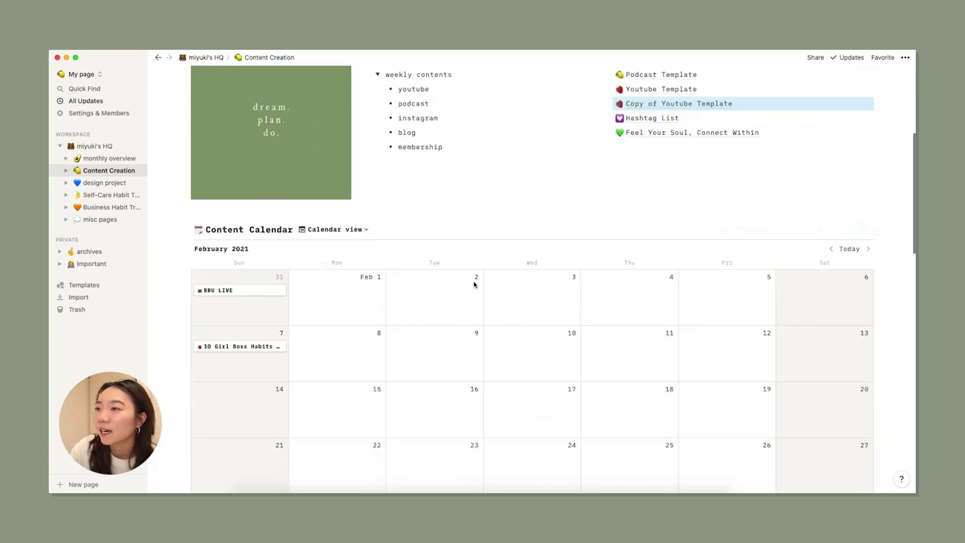
{"action": "left_click", "coordinate": [868, 250]}
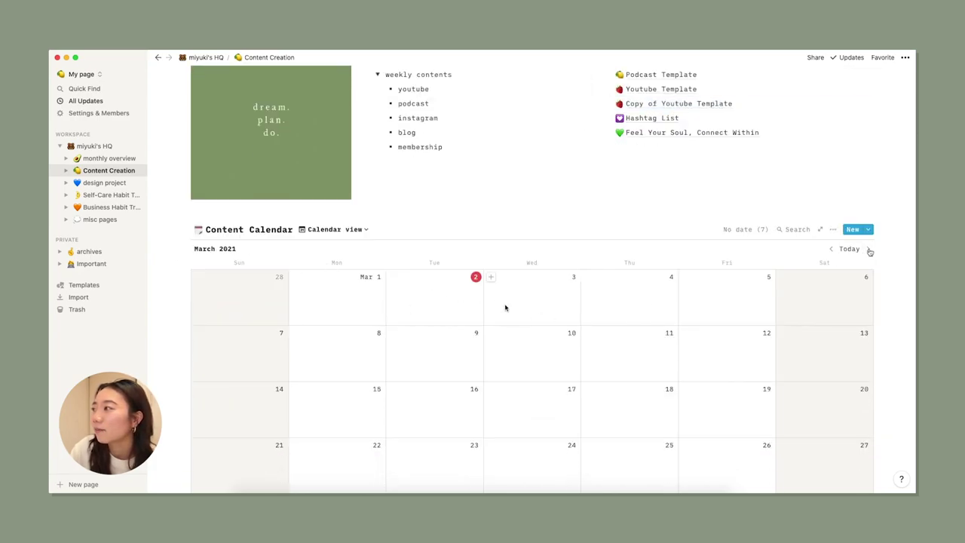
{"action": "scroll", "coordinate": [588, 166], "scroll_direction": "up", "scroll_amount": 1}
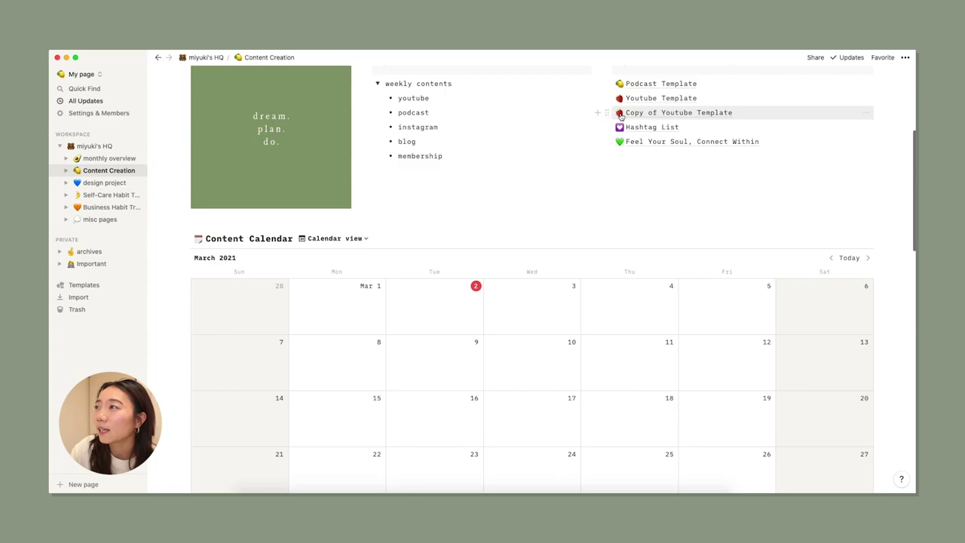
{"action": "left_click_drag", "start_coordinate": [609, 113], "coordinate": [465, 285]}
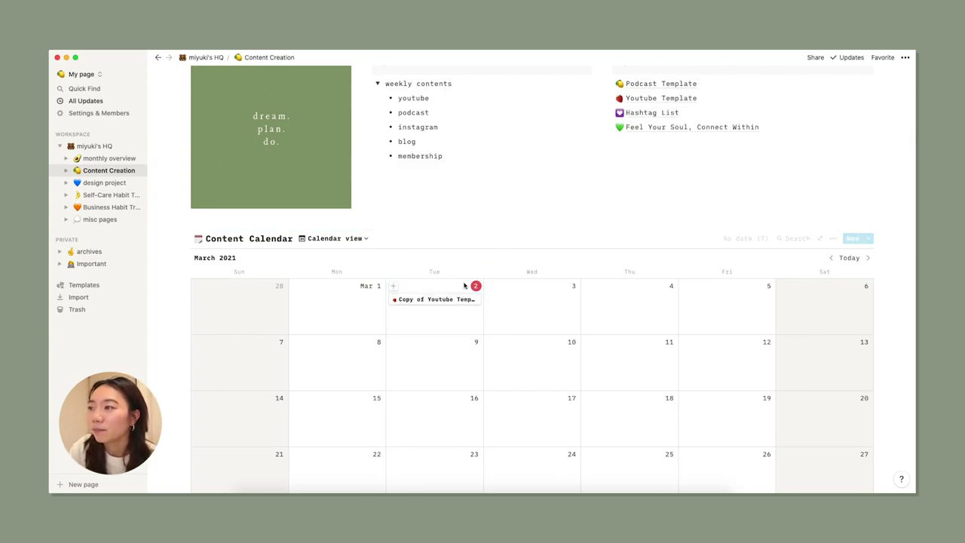
Rename the copied template entry on March 2 as "notion video" and return to the calendar.
{"action": "left_click", "coordinate": [429, 300]}
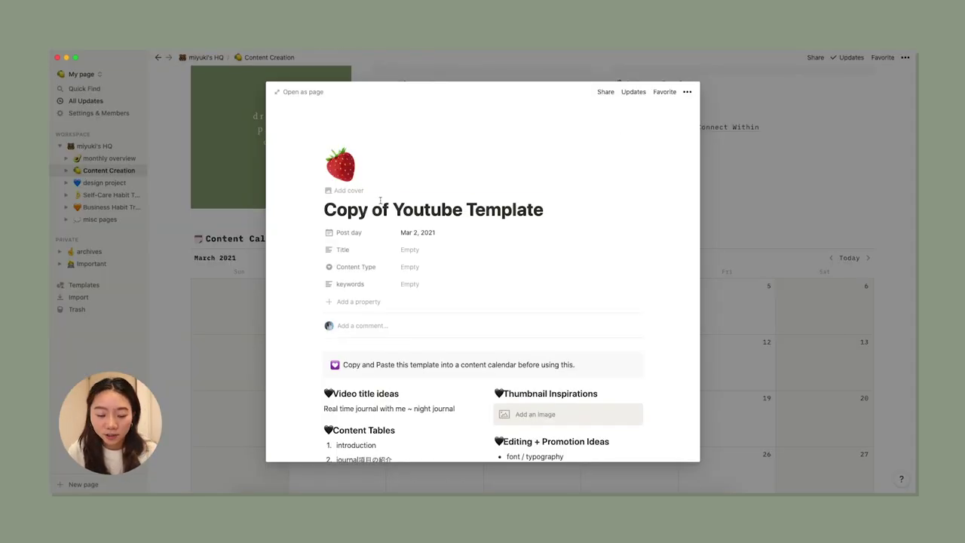
{"action": "triple_click", "coordinate": [380, 204]}
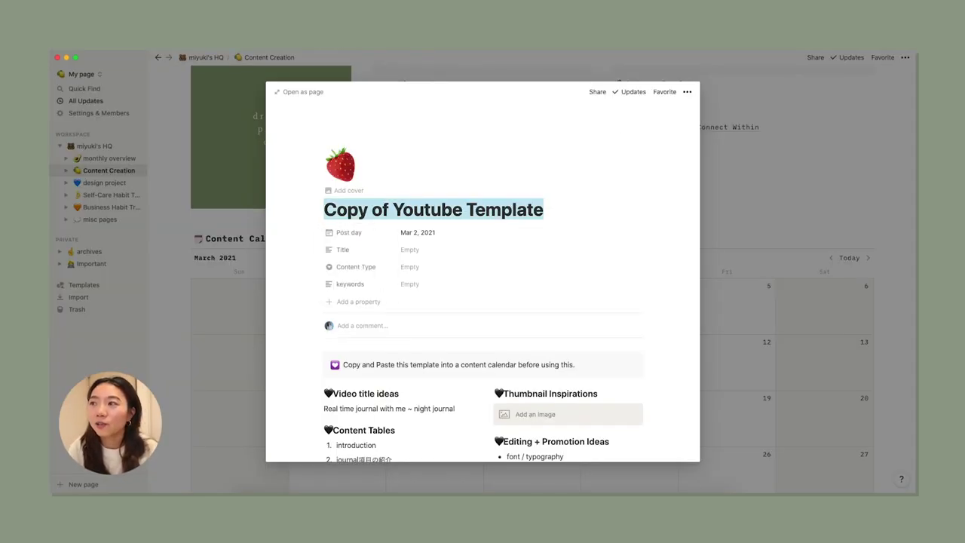
{"action": "key", "text": "BackSpace"}
{"action": "type", "text": "notion video"}
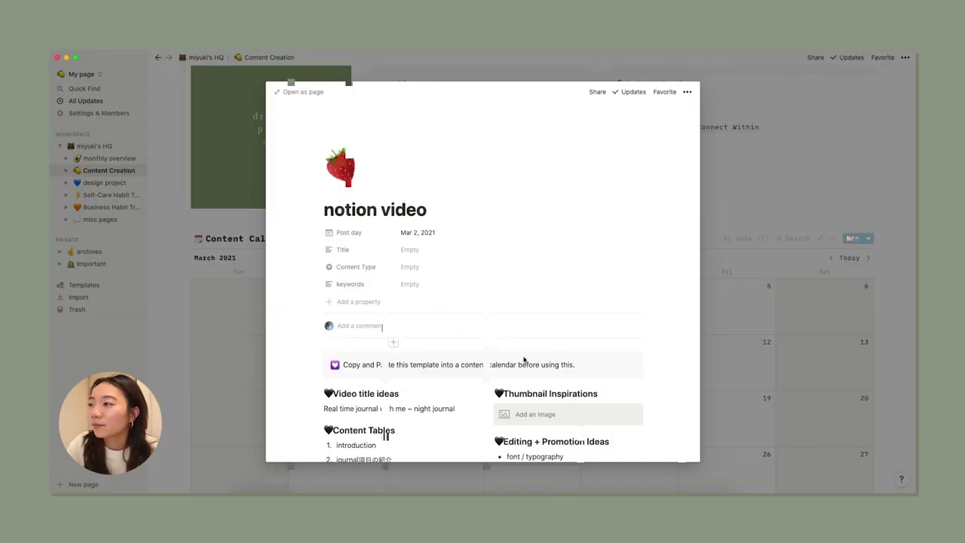
{"action": "scroll", "coordinate": [429, 321], "scroll_direction": "down", "scroll_amount": 3}
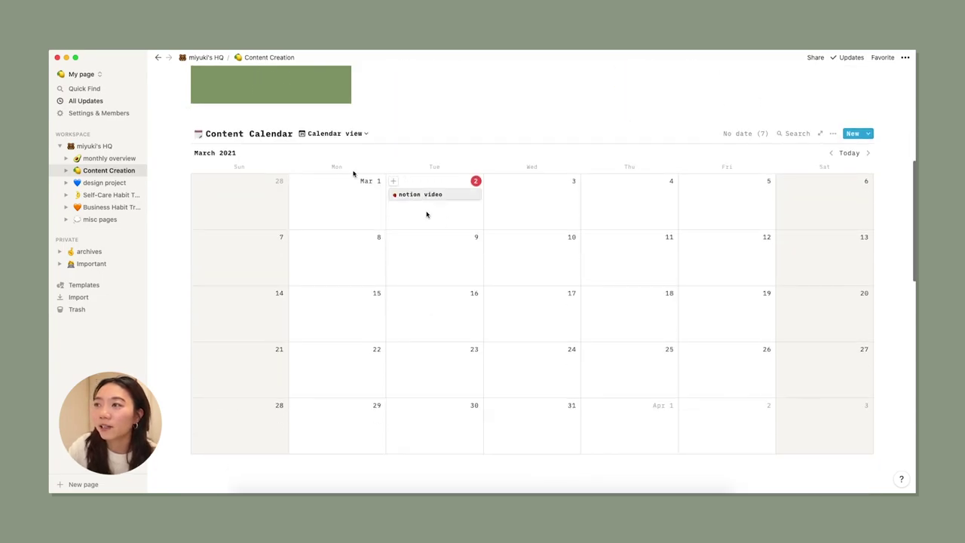
{"action": "scroll", "coordinate": [420, 212], "scroll_direction": "down", "scroll_amount": 1}
{"action": "scroll", "coordinate": [405, 175], "scroll_direction": "up", "scroll_amount": 2}
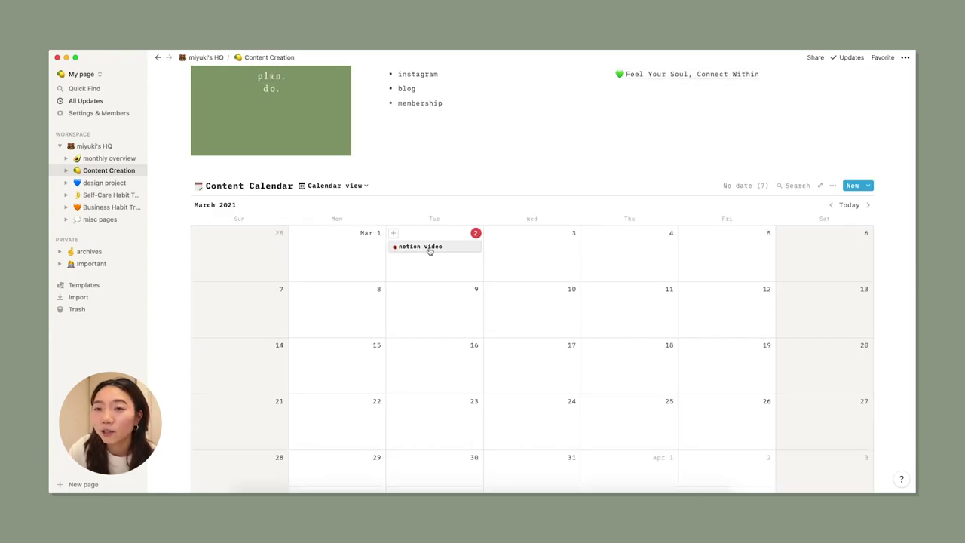
Move the "notion video" entry in the Content Calendar from March 2 to March 3.
{"action": "scroll", "coordinate": [430, 249], "scroll_direction": "down", "scroll_amount": 2}
{"action": "scroll", "coordinate": [428, 251], "scroll_direction": "down", "scroll_amount": 1}
{"action": "left_click_drag", "start_coordinate": [432, 156], "coordinate": [430, 211]}
{"action": "left_click_drag", "start_coordinate": [430, 210], "coordinate": [457, 166]}
{"action": "scroll", "coordinate": [457, 166], "scroll_direction": "down", "scroll_amount": 1}
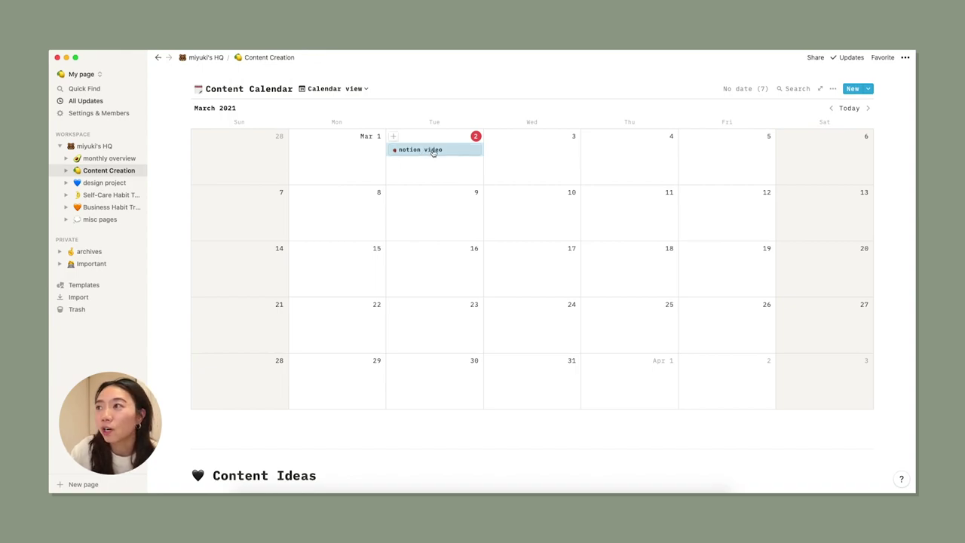
{"action": "left_click_drag", "start_coordinate": [411, 152], "coordinate": [528, 157]}
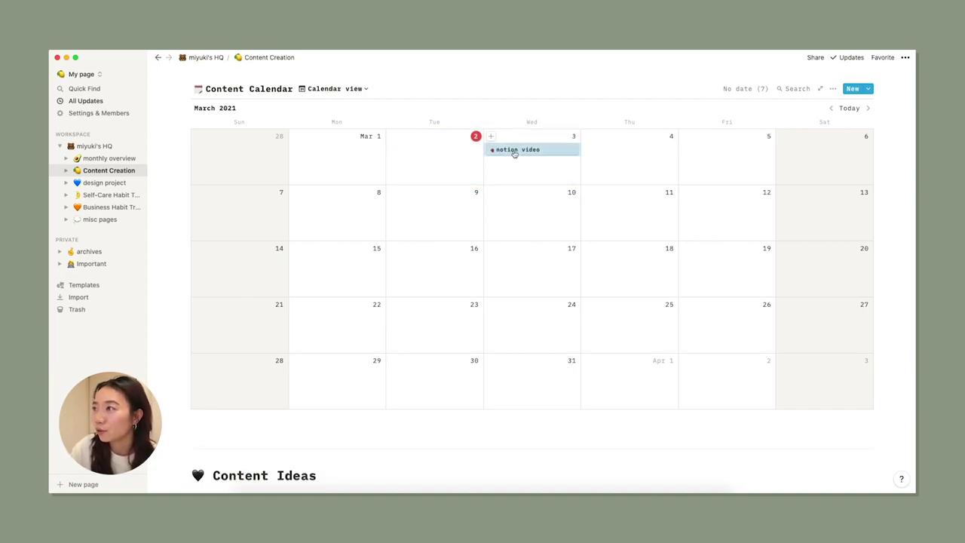
Add a calendar entry titled "podcast" on March 10 and close its page.
{"action": "scroll", "coordinate": [520, 196], "scroll_direction": "down", "scroll_amount": 1}
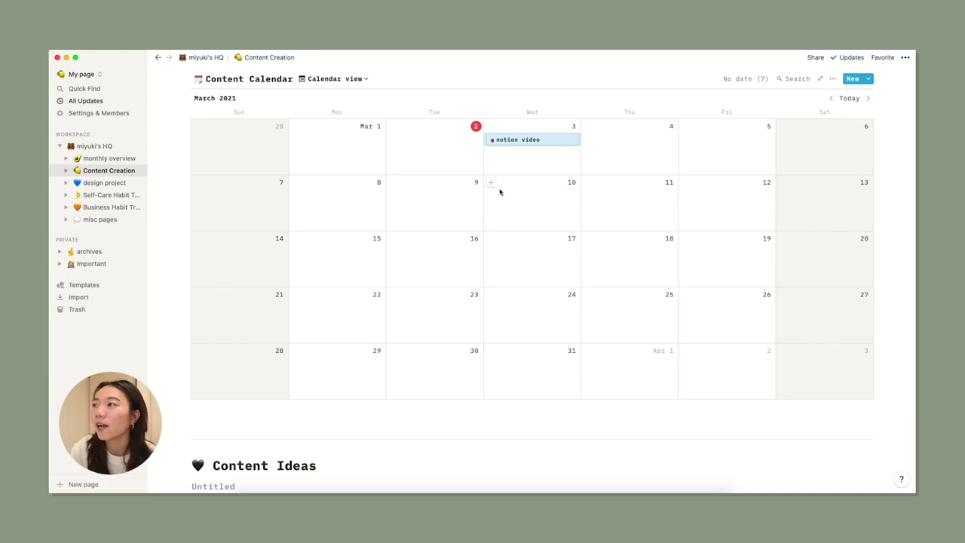
{"action": "left_click", "coordinate": [490, 182]}
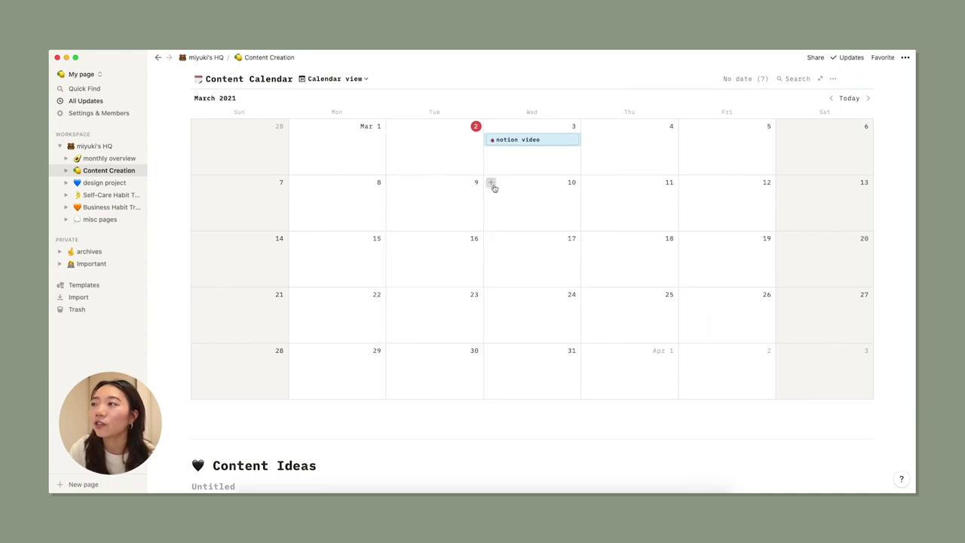
{"action": "left_click", "coordinate": [491, 183]}
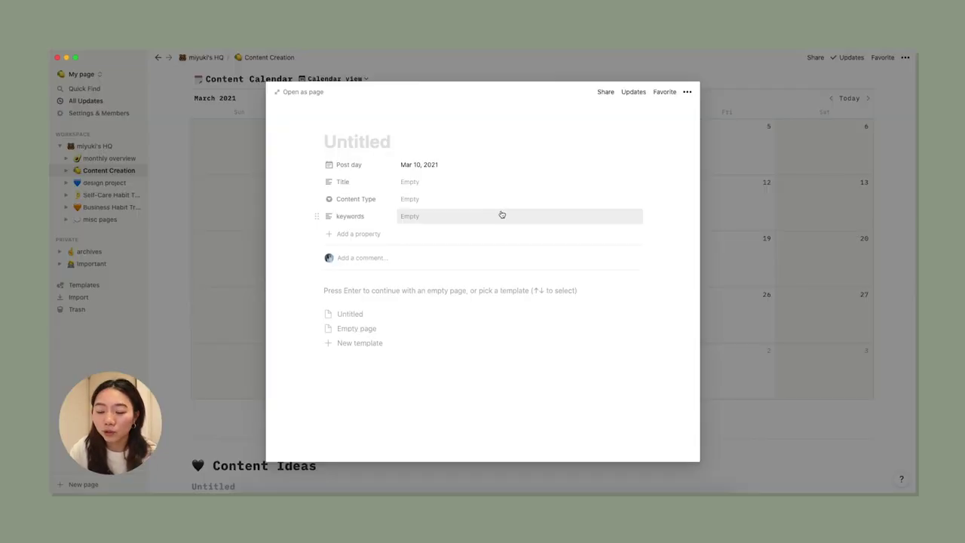
{"action": "type", "text": "podcast"}
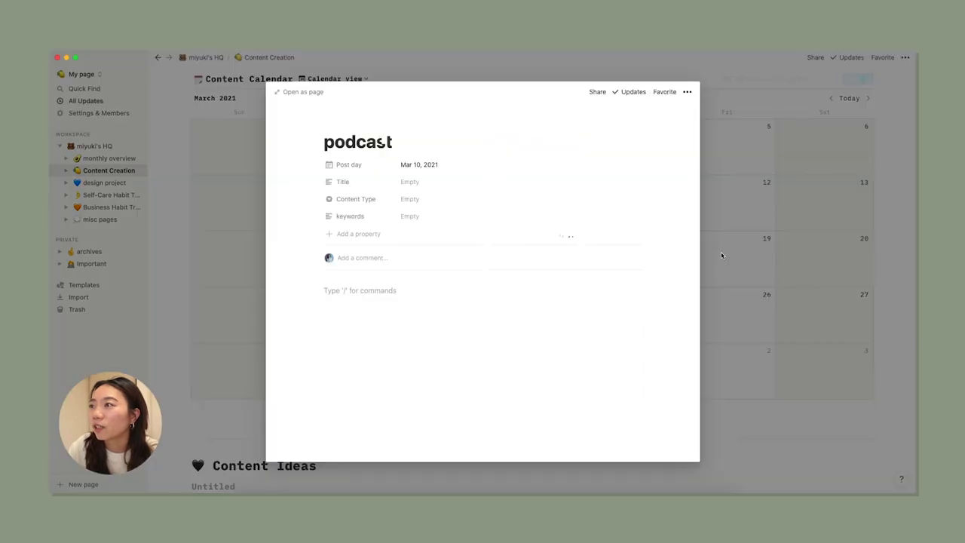
{"action": "left_click", "coordinate": [722, 256]}
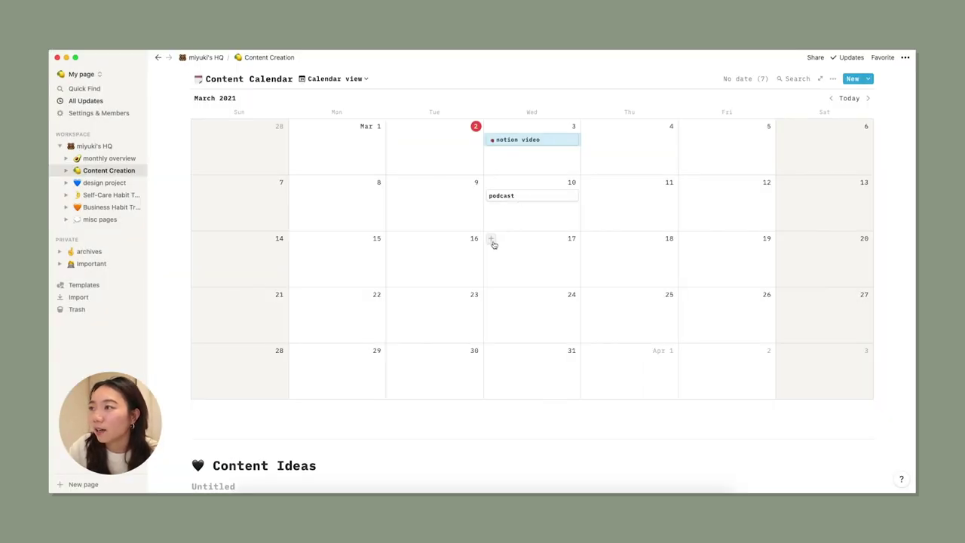
Add a calendar entry titled "youtube video" on March 17 and close its page.
{"action": "left_click", "coordinate": [491, 240]}
{"action": "key", "text": "Escape"}
{"action": "left_click", "coordinate": [490, 238]}
{"action": "type", "text": "youtube video"}
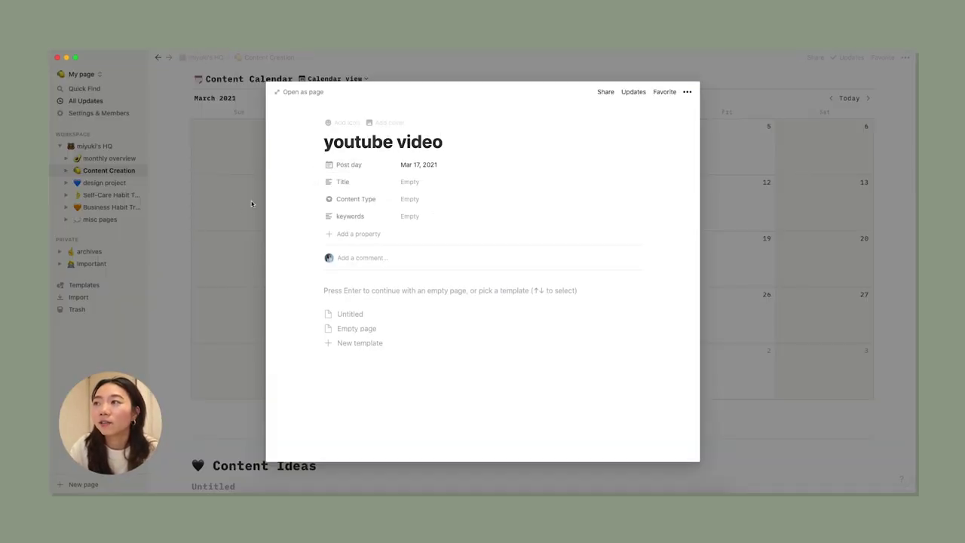
{"action": "key", "text": "Escape"}
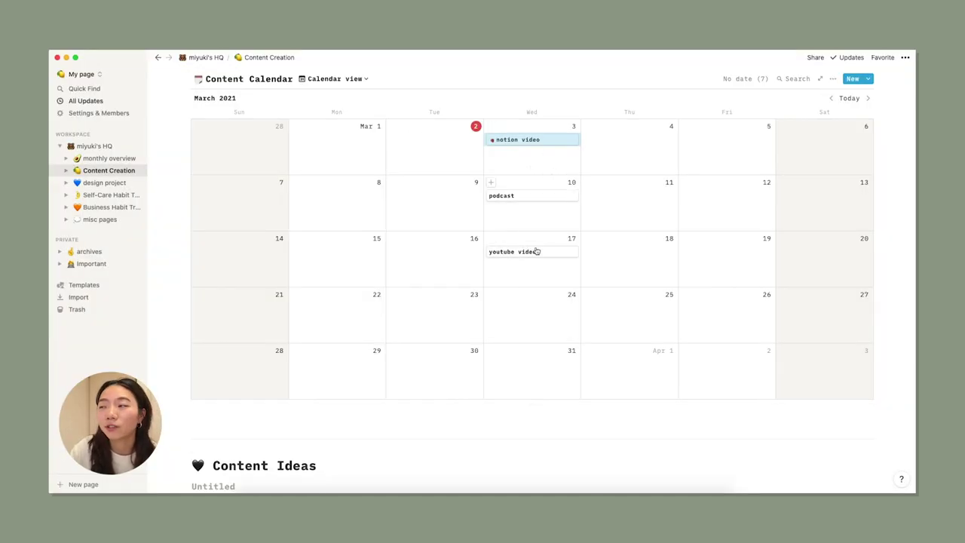
Move the "podcast" entry from March 10 to March 7 and rename it "youtube video2".
{"action": "scroll", "coordinate": [422, 186], "scroll_direction": "up", "scroll_amount": 1}
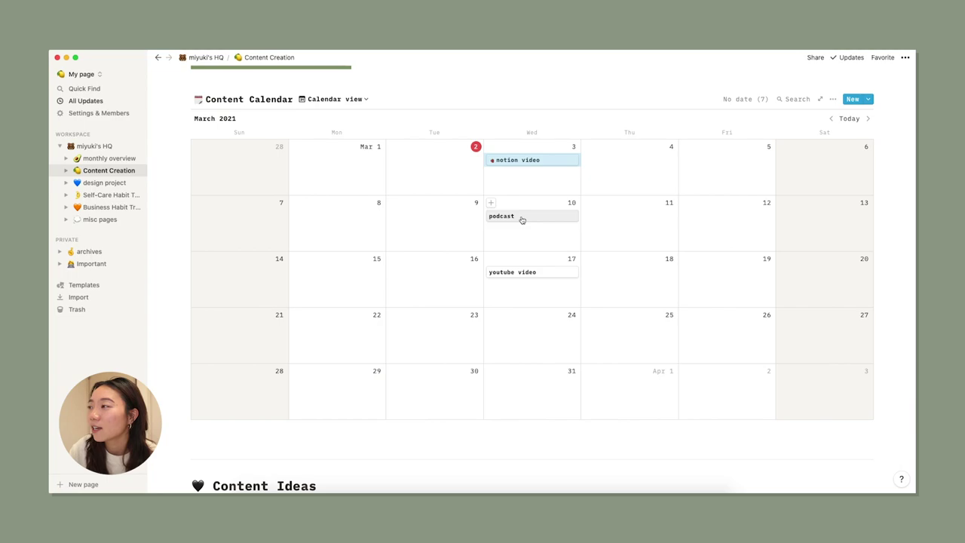
{"action": "left_click_drag", "start_coordinate": [521, 219], "coordinate": [252, 220]}
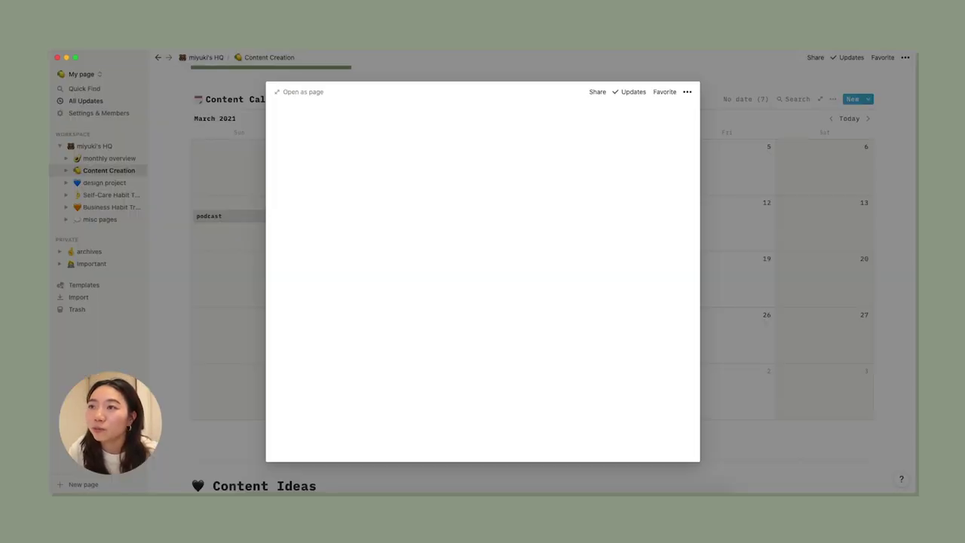
{"action": "left_click", "coordinate": [247, 218]}
{"action": "key", "text": "super+a"}
{"action": "type", "text": "youtube v"}
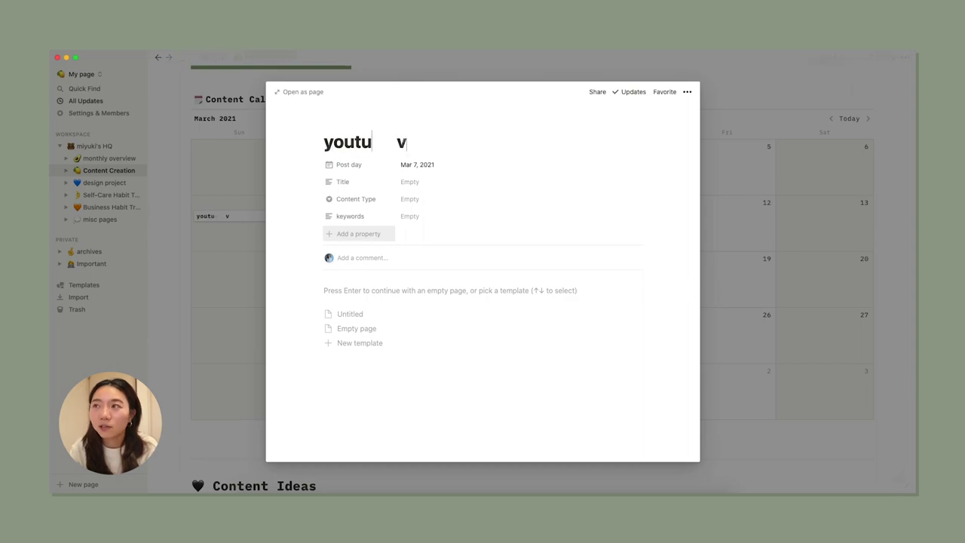
{"action": "type", "text": "ideo2"}
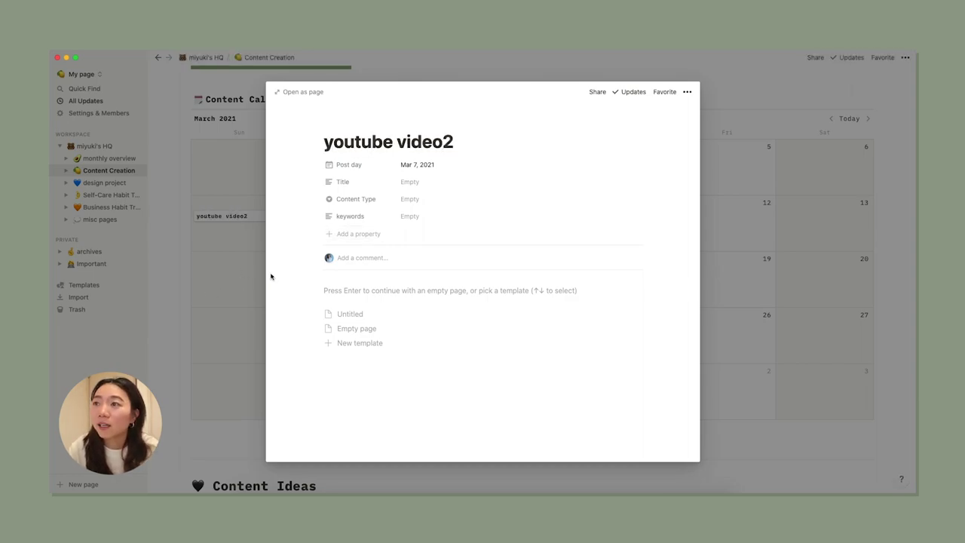
{"action": "left_click", "coordinate": [202, 287]}
Move the "youtube video" entry to March 14 and add an entry titled "youtube" on March 21.
{"action": "left_click_drag", "start_coordinate": [497, 273], "coordinate": [234, 280]}
{"action": "left_click", "coordinate": [199, 315]}
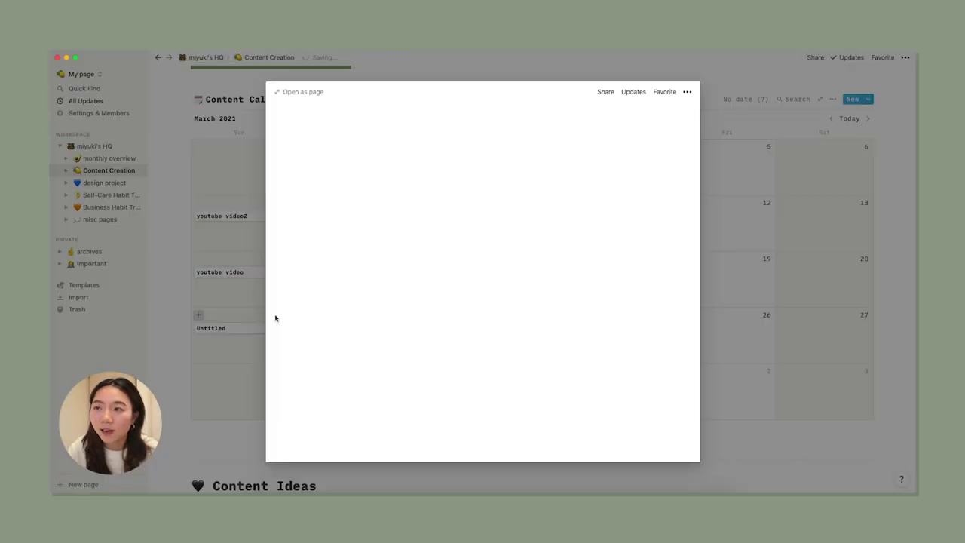
{"action": "type", "text": "youtube"}
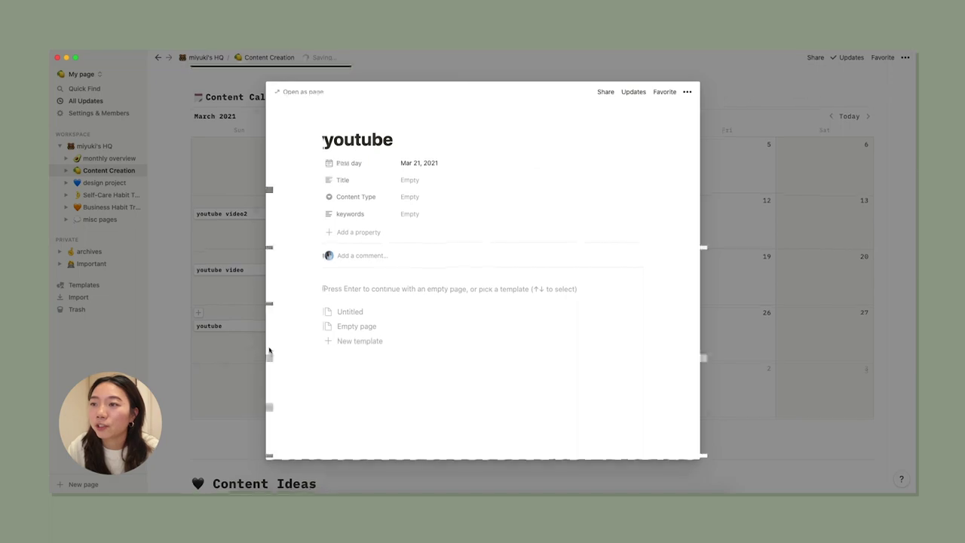
{"action": "left_click", "coordinate": [265, 353]}
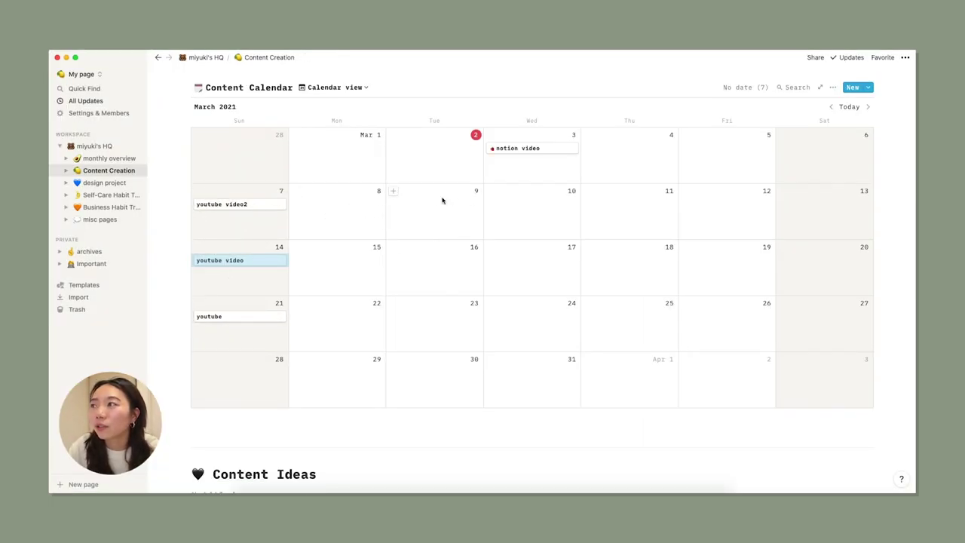
Add a new entry titled "podcast" on March 10 in the Content Calendar.
{"action": "left_click", "coordinate": [491, 190]}
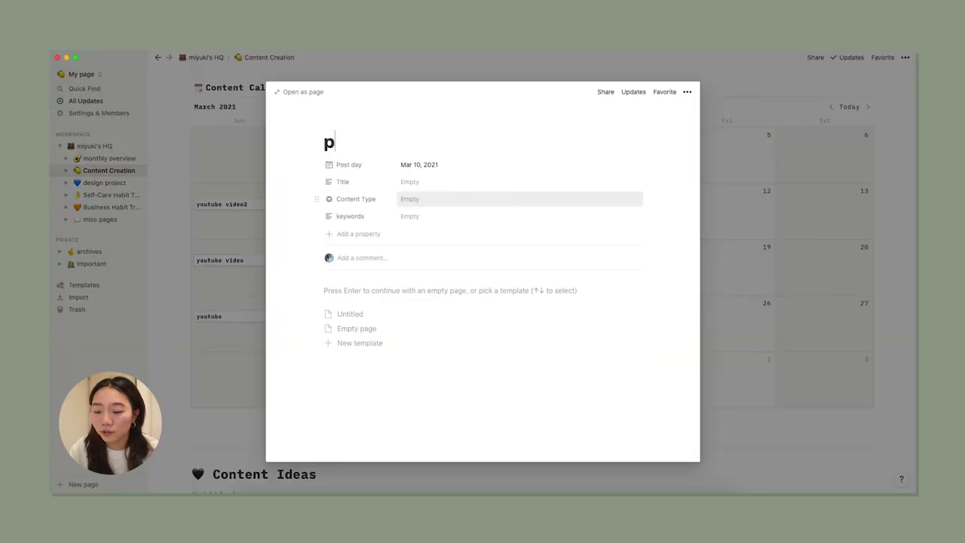
{"action": "type", "text": "podcast"}
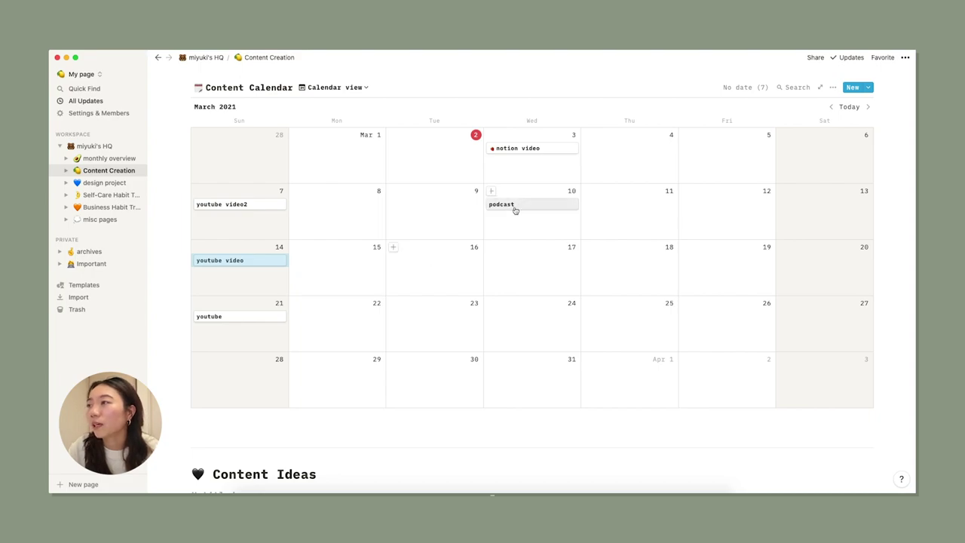
{"action": "scroll", "coordinate": [473, 221], "scroll_direction": "down", "scroll_amount": 1}
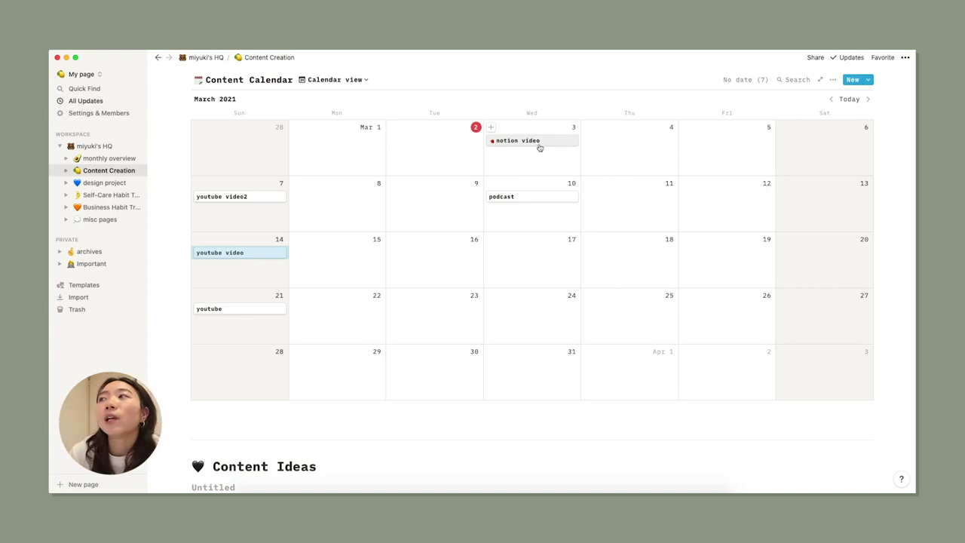
Look over the Content Ideas board below the calendar, including its diaries + vlogs, lifestyle design and future ideas columns.
{"action": "scroll", "coordinate": [541, 211], "scroll_direction": "down", "scroll_amount": 3}
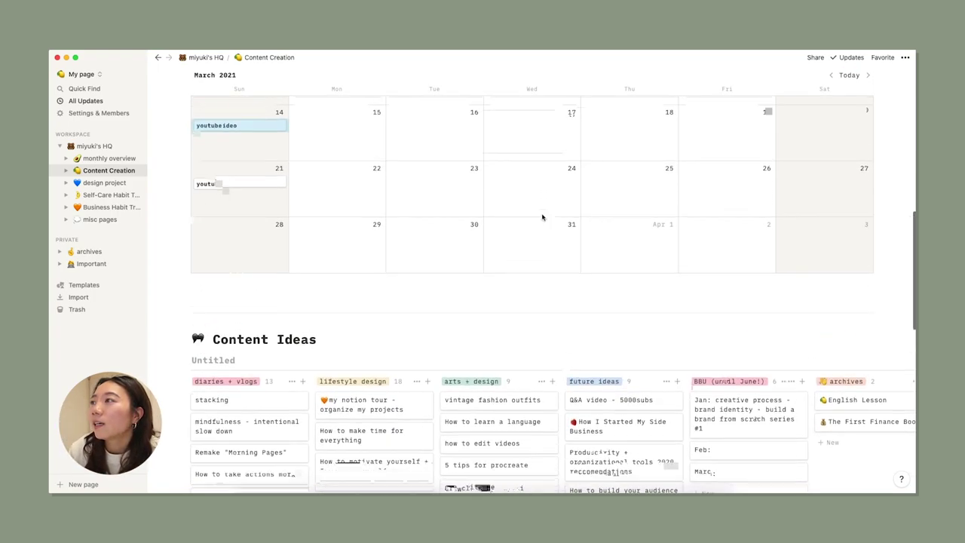
{"action": "scroll", "coordinate": [543, 218], "scroll_direction": "down", "scroll_amount": 3}
{"action": "scroll", "coordinate": [272, 174], "scroll_direction": "down", "scroll_amount": 2}
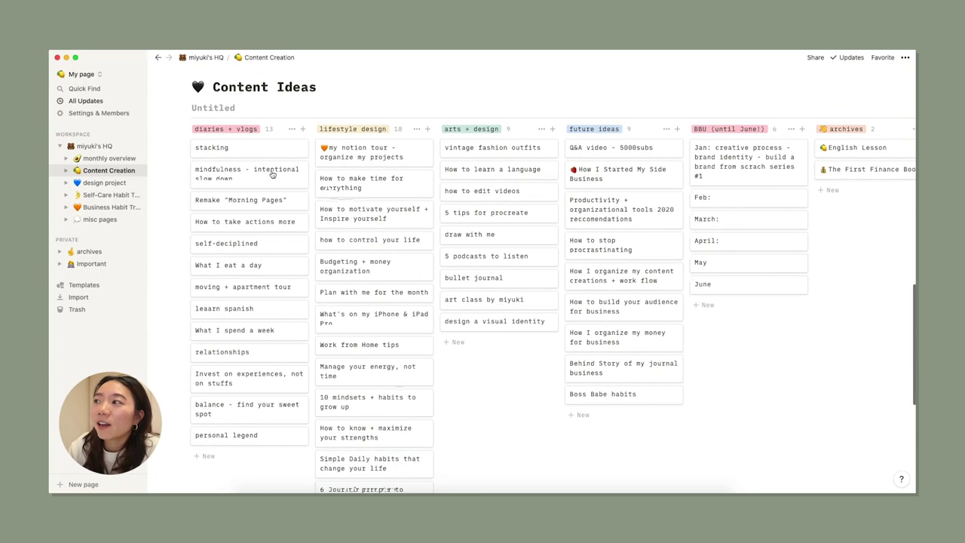
{"action": "scroll", "coordinate": [272, 174], "scroll_direction": "down", "scroll_amount": 1}
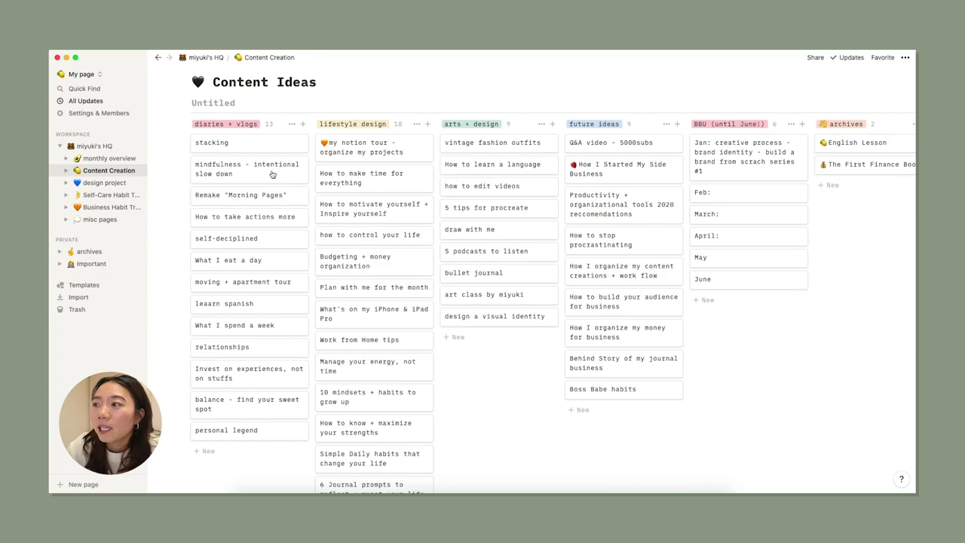
Examine the full length of the Content Ideas board, down to the last cards of each column.
{"action": "scroll", "coordinate": [272, 174], "scroll_direction": "down", "scroll_amount": 2}
{"action": "scroll", "coordinate": [272, 174], "scroll_direction": "down", "scroll_amount": 3}
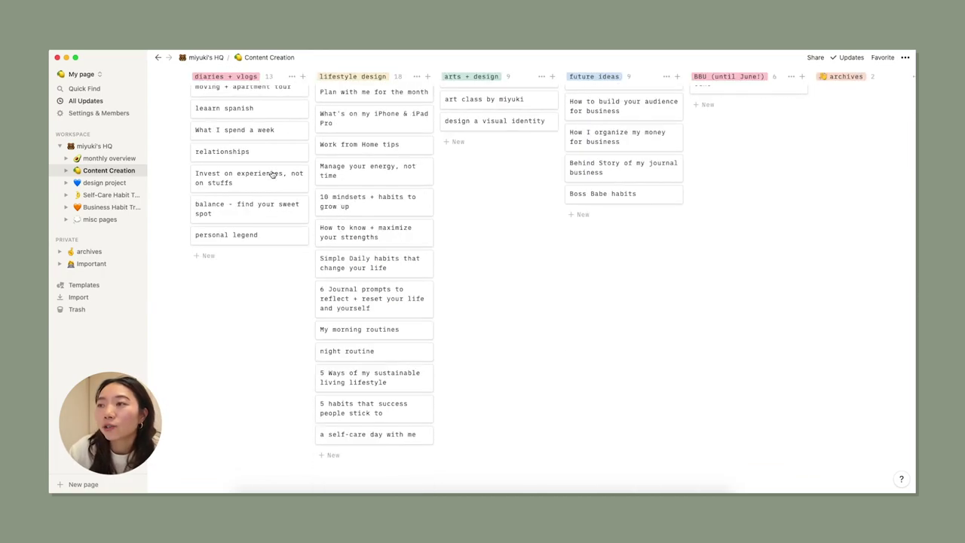
{"action": "scroll", "coordinate": [344, 161], "scroll_direction": "up", "scroll_amount": 6}
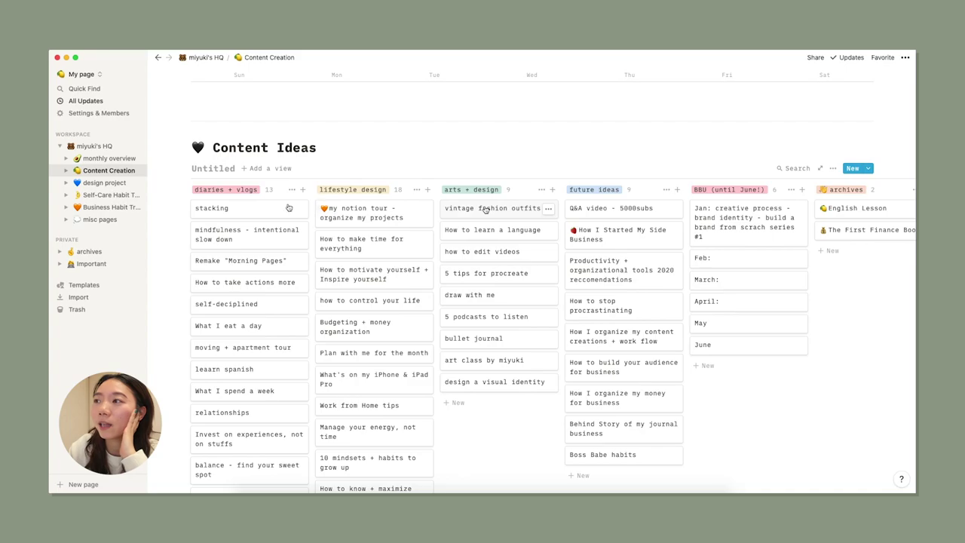
{"action": "scroll", "coordinate": [492, 285], "scroll_direction": "down", "scroll_amount": 1}
{"action": "scroll", "coordinate": [492, 285], "scroll_direction": "down", "scroll_amount": 5}
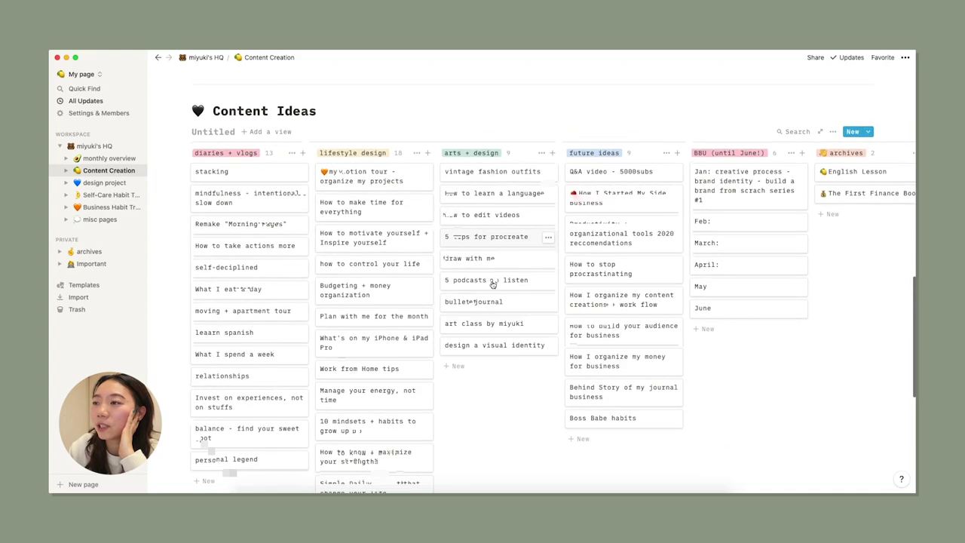
{"action": "scroll", "coordinate": [491, 285], "scroll_direction": "up", "scroll_amount": 7}
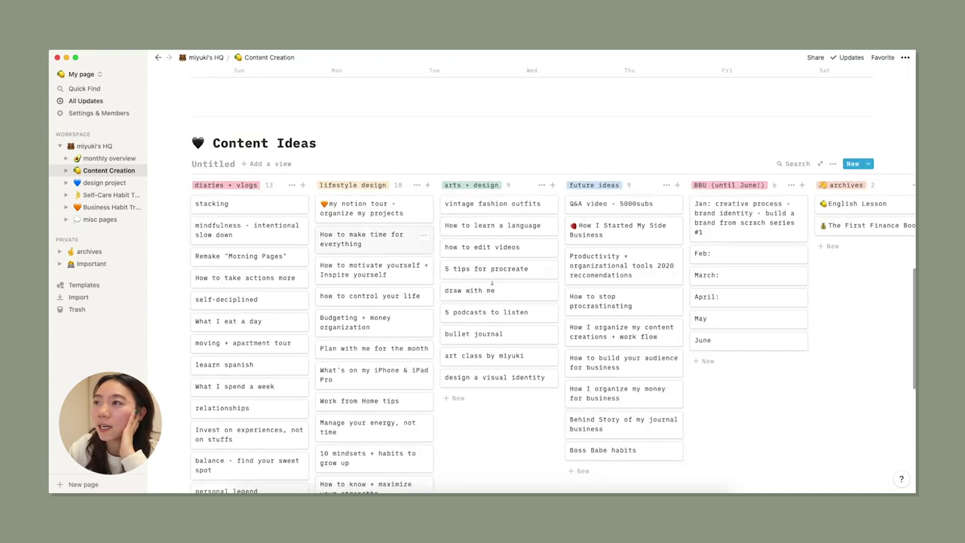
{"action": "scroll", "coordinate": [362, 287], "scroll_direction": "up", "scroll_amount": 2}
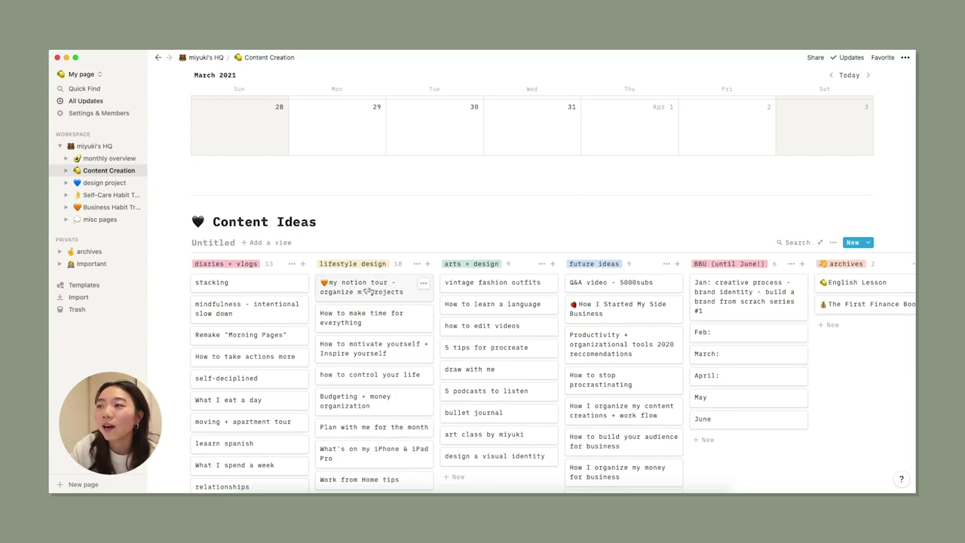
Schedule the "my notion tour - organize my projects" idea on March 23 in the Content Calendar.
{"action": "left_click_drag", "start_coordinate": [360, 286], "coordinate": [442, 167]}
{"action": "scroll", "coordinate": [430, 339], "scroll_direction": "up", "scroll_amount": 2}
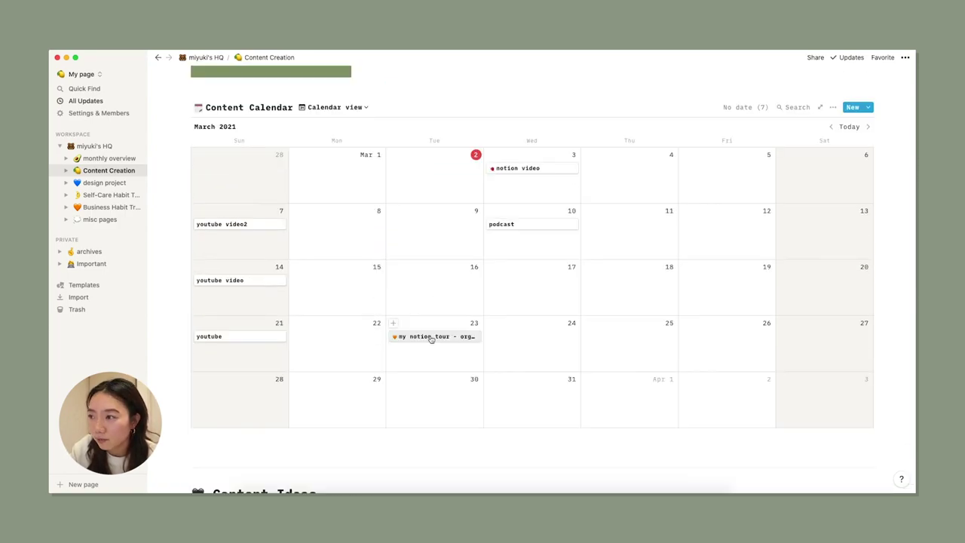
{"action": "scroll", "coordinate": [422, 324], "scroll_direction": "down", "scroll_amount": 1}
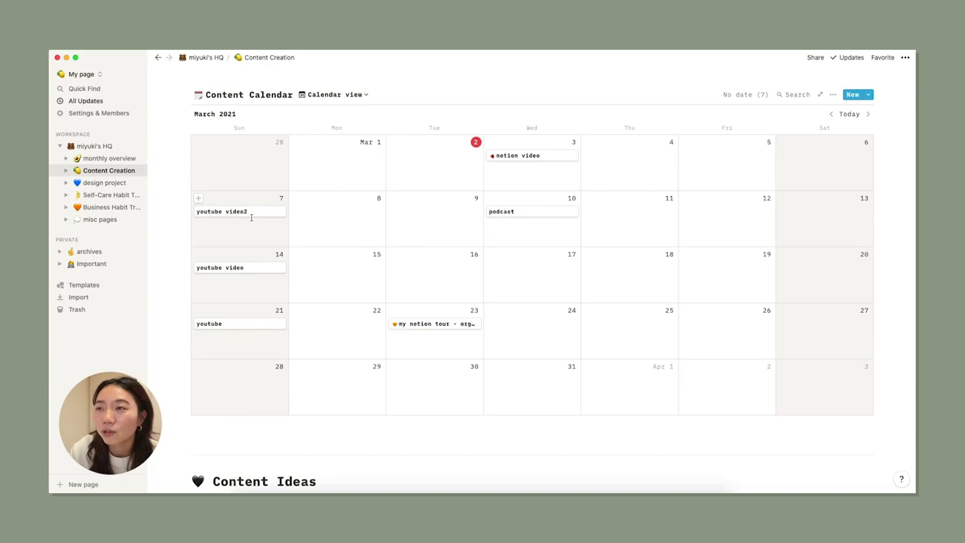
Schedule the "How to make time for everything" idea on March 16 in the Content Calendar.
{"action": "scroll", "coordinate": [256, 222], "scroll_direction": "down", "scroll_amount": 10}
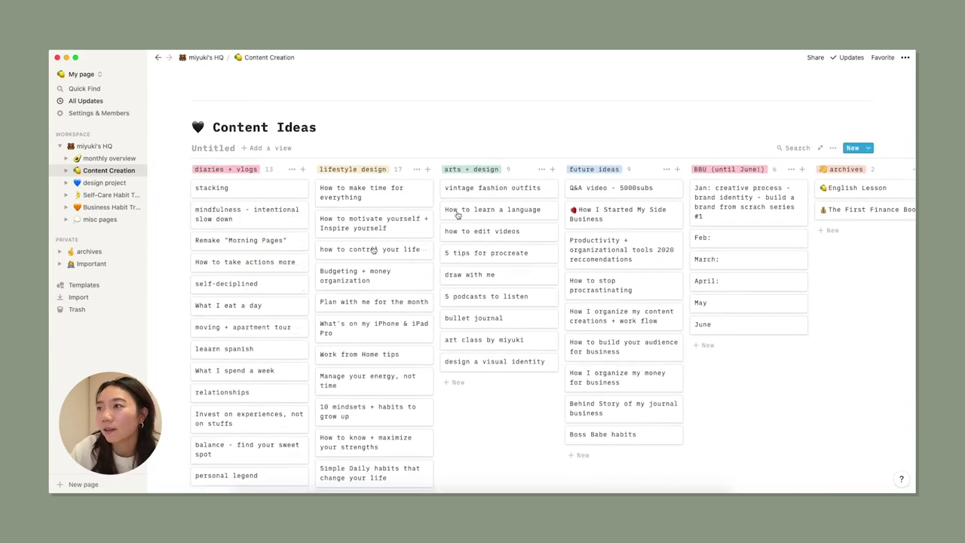
{"action": "left_click_drag", "start_coordinate": [361, 198], "coordinate": [450, 330]}
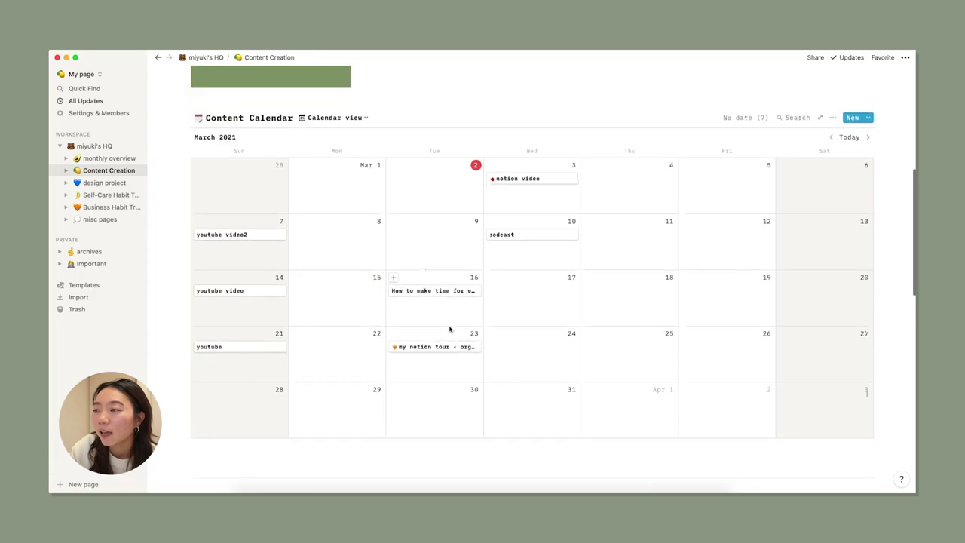
{"action": "scroll", "coordinate": [430, 294], "scroll_direction": "down", "scroll_amount": 1}
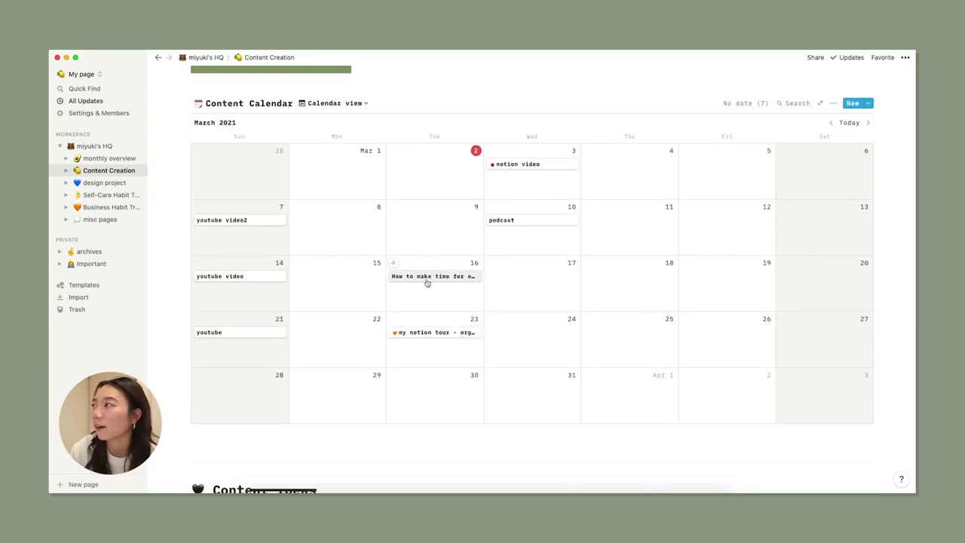
Return from Content Creation to the HQ page and open the design project page from its links section.
{"action": "scroll", "coordinate": [427, 282], "scroll_direction": "down", "scroll_amount": 10}
{"action": "scroll", "coordinate": [426, 282], "scroll_direction": "up", "scroll_amount": 1}
{"action": "scroll", "coordinate": [426, 282], "scroll_direction": "down", "scroll_amount": 5}
{"action": "scroll", "coordinate": [426, 280], "scroll_direction": "up", "scroll_amount": 10}
{"action": "scroll", "coordinate": [426, 280], "scroll_direction": "up", "scroll_amount": 15}
{"action": "scroll", "coordinate": [426, 281], "scroll_direction": "up", "scroll_amount": 3}
{"action": "left_click", "coordinate": [208, 58]}
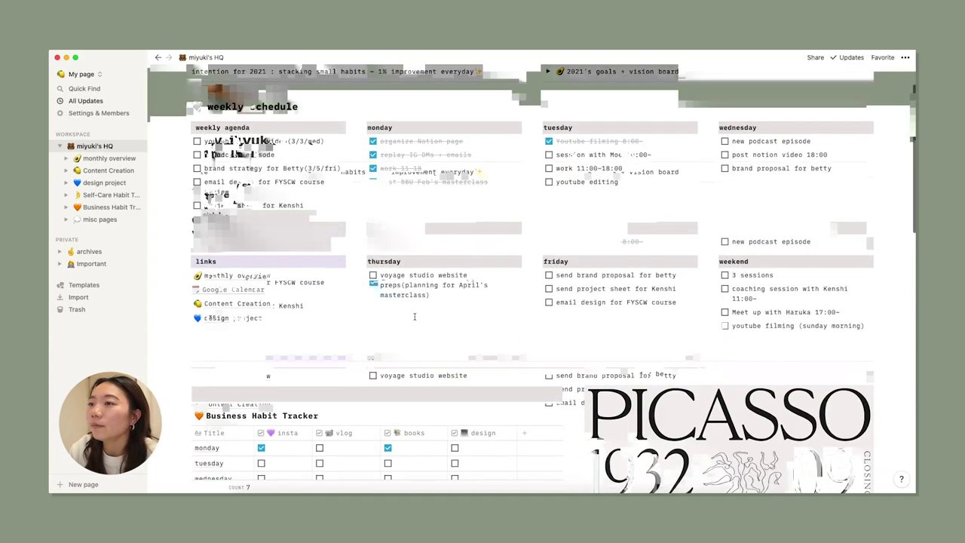
{"action": "scroll", "coordinate": [414, 316], "scroll_direction": "down", "scroll_amount": 5}
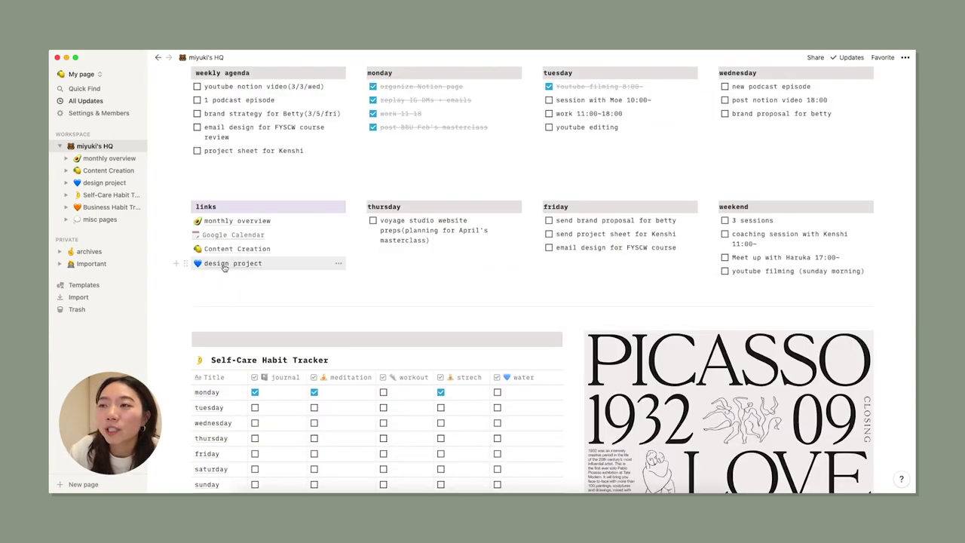
{"action": "left_click", "coordinate": [223, 264]}
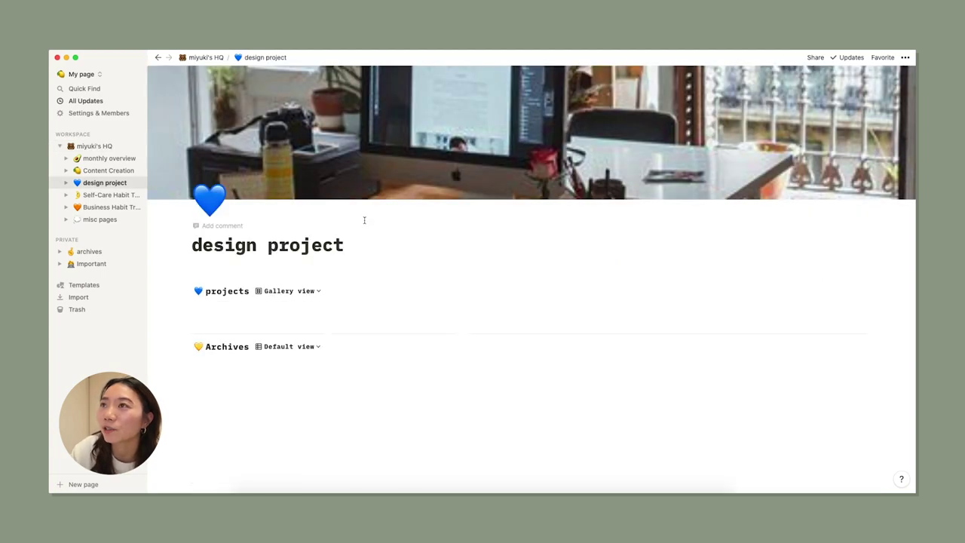
Look through the design project page, examining its projects gallery and the Archives table of past work.
{"action": "scroll", "coordinate": [375, 213], "scroll_direction": "down", "scroll_amount": 3}
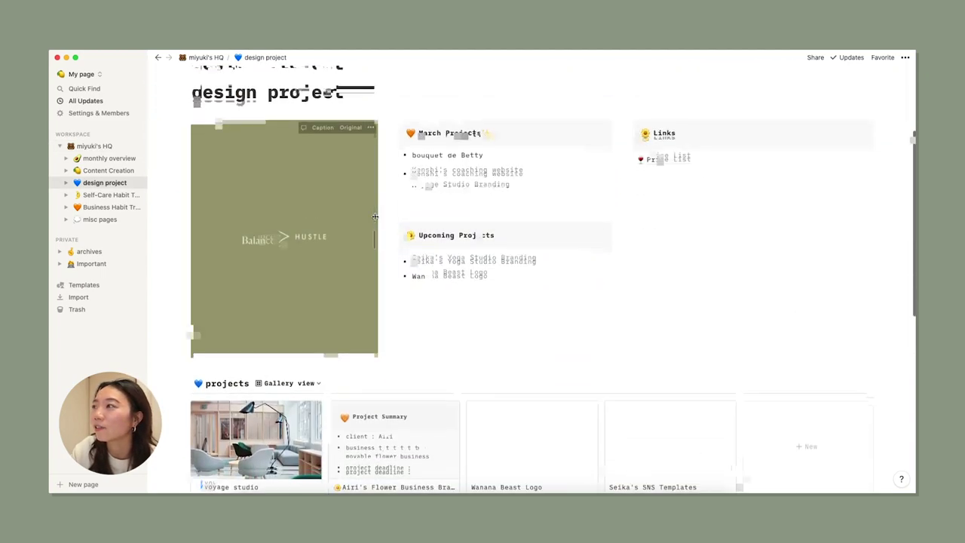
{"action": "scroll", "coordinate": [375, 217], "scroll_direction": "up", "scroll_amount": 2}
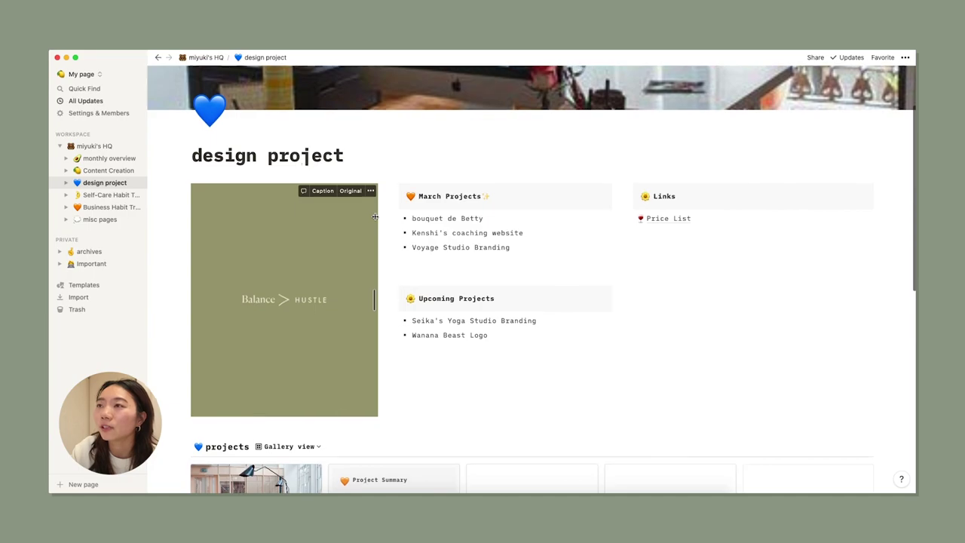
{"action": "scroll", "coordinate": [375, 217], "scroll_direction": "down", "scroll_amount": 3}
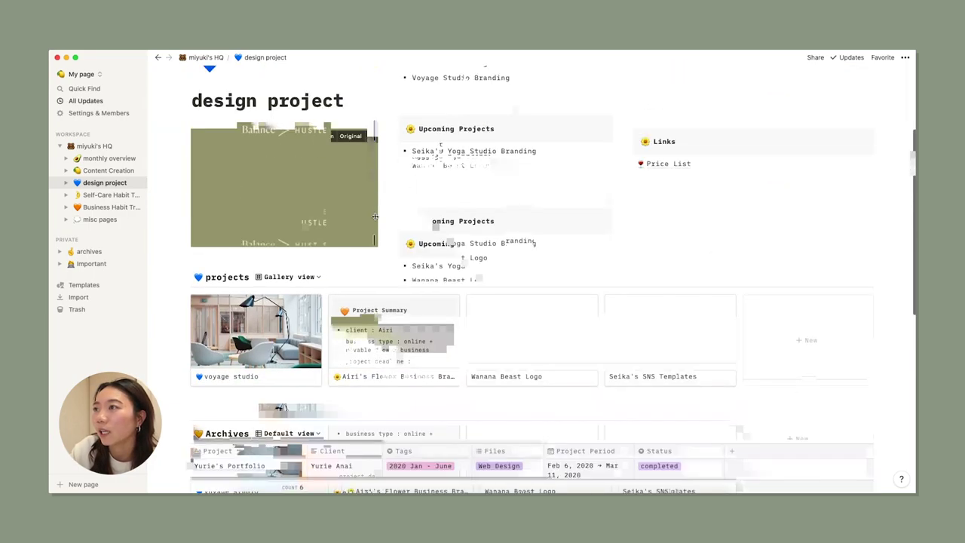
{"action": "scroll", "coordinate": [374, 216], "scroll_direction": "down", "scroll_amount": 5}
{"action": "scroll", "coordinate": [302, 327], "scroll_direction": "up", "scroll_amount": 1}
{"action": "scroll", "coordinate": [258, 362], "scroll_direction": "down", "scroll_amount": 1}
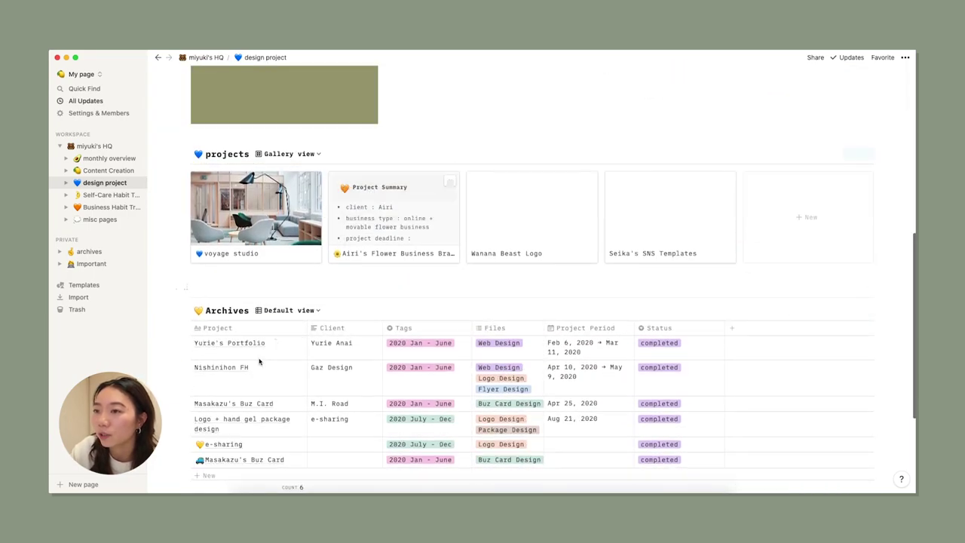
{"action": "scroll", "coordinate": [260, 354], "scroll_direction": "up", "scroll_amount": 1}
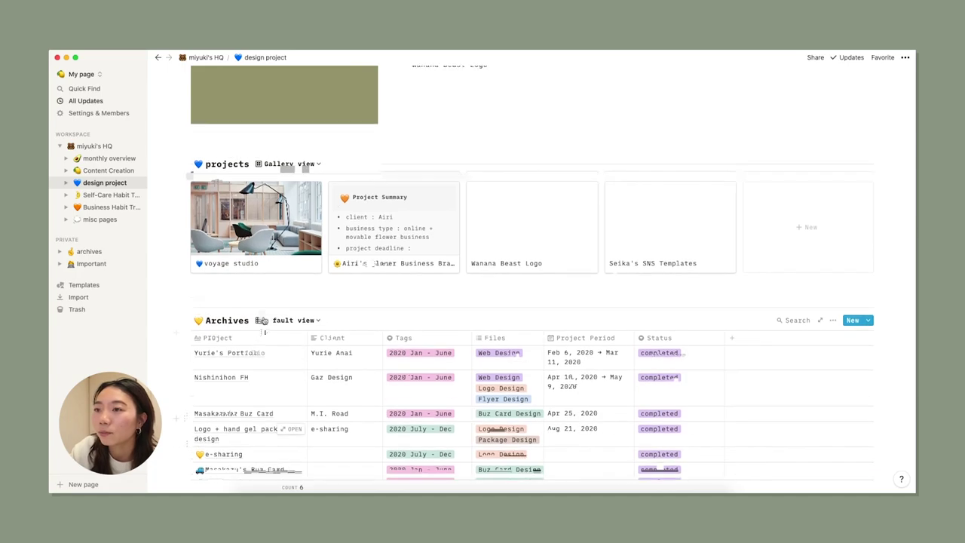
{"action": "scroll", "coordinate": [264, 321], "scroll_direction": "up", "scroll_amount": 2}
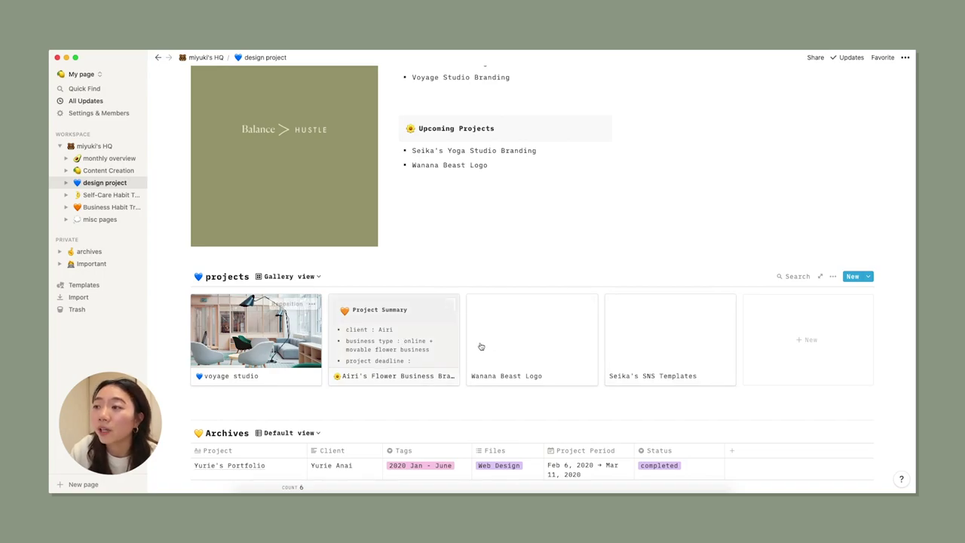
Review the March Projects, Upcoming Projects and Links sections of the design project page, then go back to the HQ page.
{"action": "scroll", "coordinate": [482, 345], "scroll_direction": "up", "scroll_amount": 2}
{"action": "scroll", "coordinate": [507, 341], "scroll_direction": "up", "scroll_amount": 2}
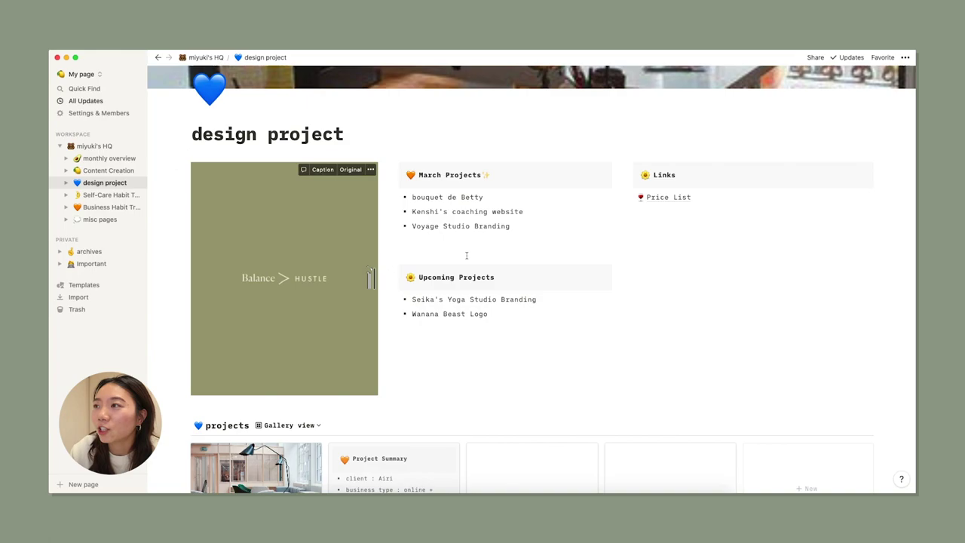
{"action": "scroll", "coordinate": [607, 247], "scroll_direction": "up", "scroll_amount": 1}
{"action": "scroll", "coordinate": [609, 248], "scroll_direction": "down", "scroll_amount": 1}
{"action": "scroll", "coordinate": [609, 248], "scroll_direction": "up", "scroll_amount": 1}
{"action": "scroll", "coordinate": [608, 249], "scroll_direction": "down", "scroll_amount": 6}
{"action": "scroll", "coordinate": [608, 250], "scroll_direction": "down", "scroll_amount": 3}
{"action": "scroll", "coordinate": [607, 249], "scroll_direction": "up", "scroll_amount": 10}
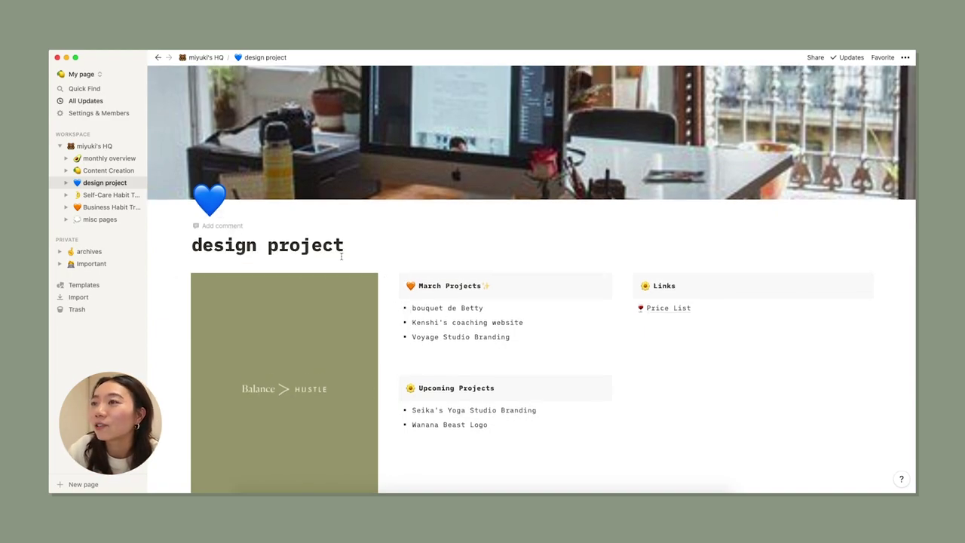
{"action": "scroll", "coordinate": [363, 248], "scroll_direction": "down", "scroll_amount": 1}
{"action": "scroll", "coordinate": [363, 248], "scroll_direction": "up", "scroll_amount": 1}
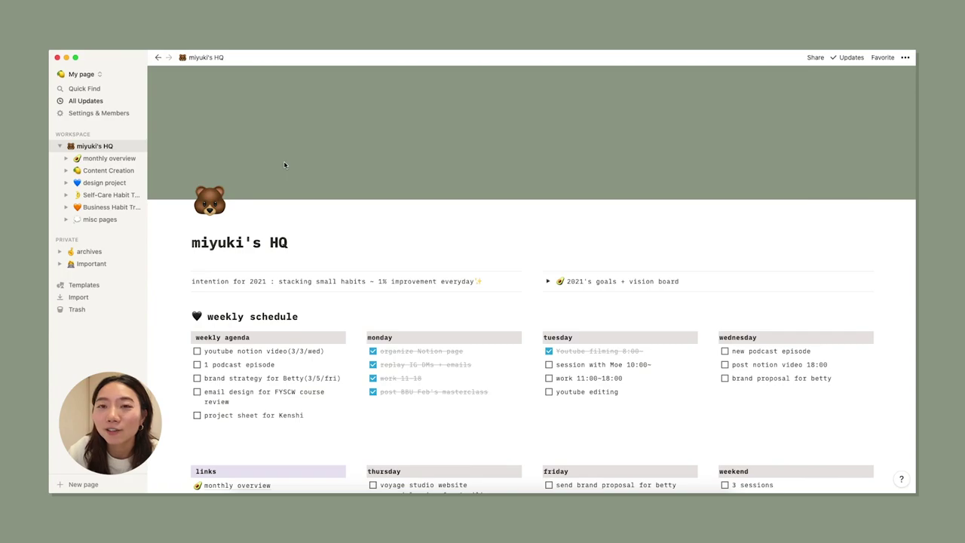
Review the HQ page's weekly agenda, daily task lists and links.
{"action": "scroll", "coordinate": [284, 164], "scroll_direction": "down", "scroll_amount": 3}
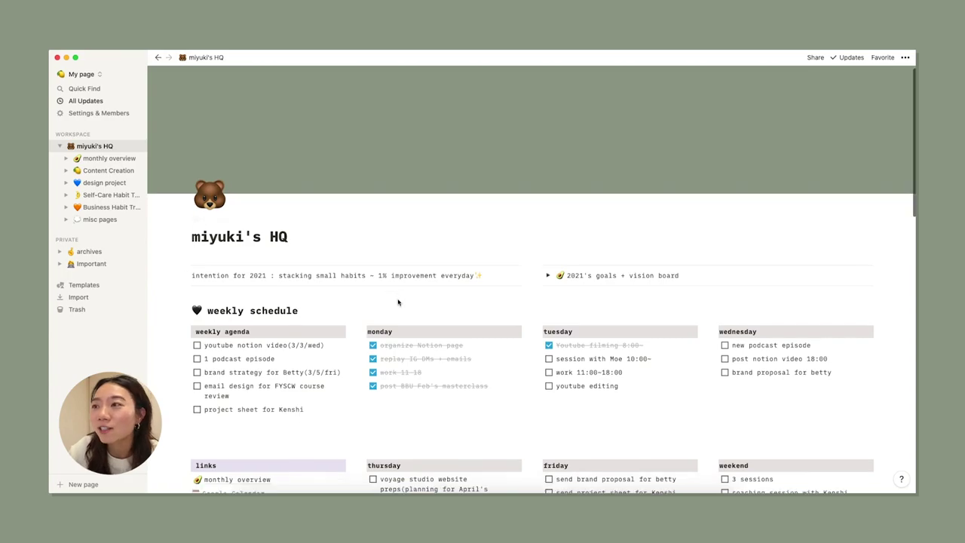
{"action": "scroll", "coordinate": [538, 329], "scroll_direction": "down", "scroll_amount": 4}
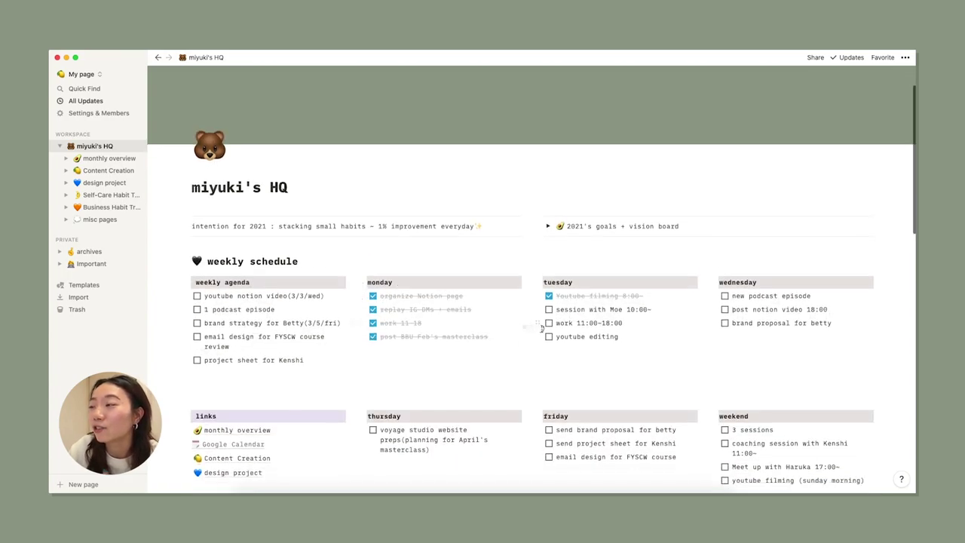
{"action": "scroll", "coordinate": [589, 332], "scroll_direction": "down", "scroll_amount": 4}
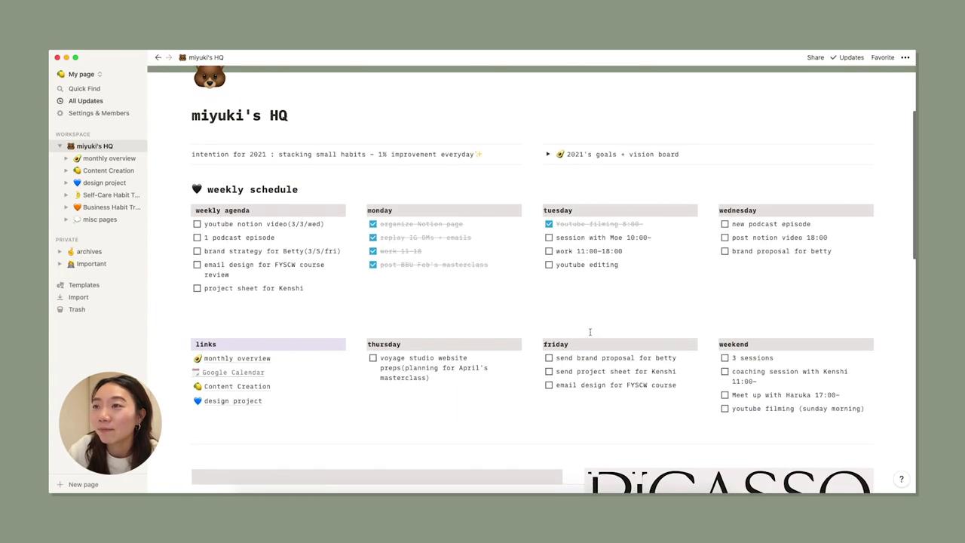
{"action": "scroll", "coordinate": [625, 240], "scroll_direction": "down", "scroll_amount": 1}
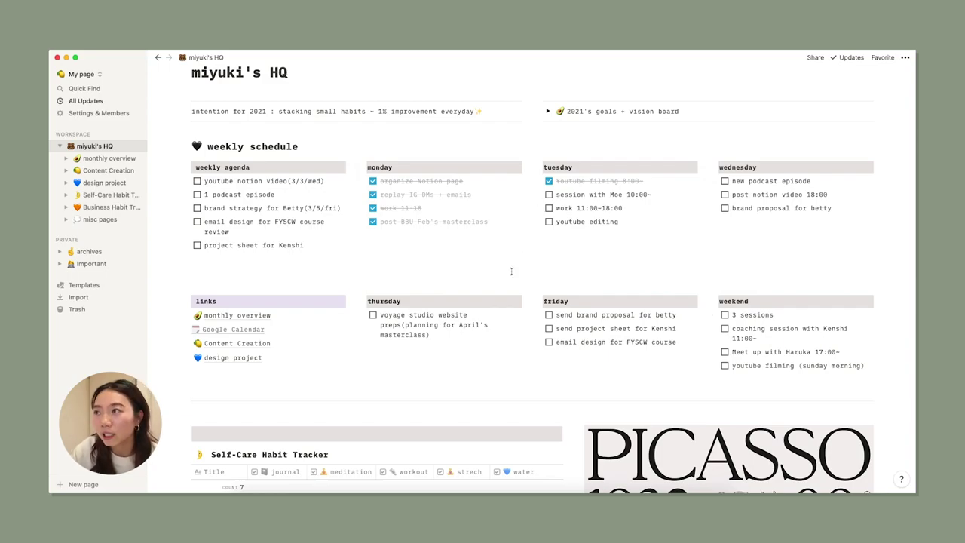
{"action": "scroll", "coordinate": [308, 315], "scroll_direction": "down", "scroll_amount": 1}
{"action": "scroll", "coordinate": [308, 315], "scroll_direction": "up", "scroll_amount": 5}
{"action": "scroll", "coordinate": [307, 315], "scroll_direction": "down", "scroll_amount": 1}
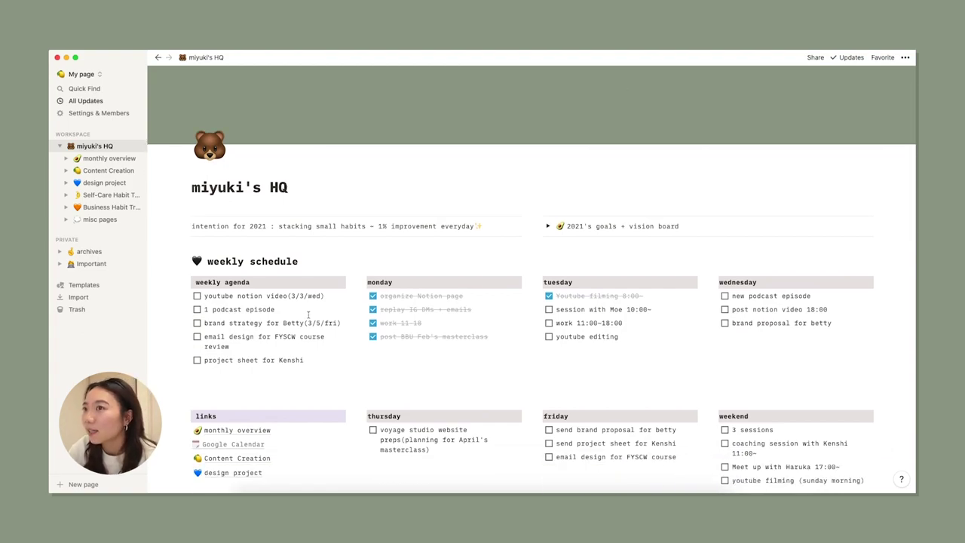
{"action": "scroll", "coordinate": [571, 234], "scroll_direction": "down", "scroll_amount": 3}
{"action": "scroll", "coordinate": [579, 253], "scroll_direction": "up", "scroll_amount": 1}
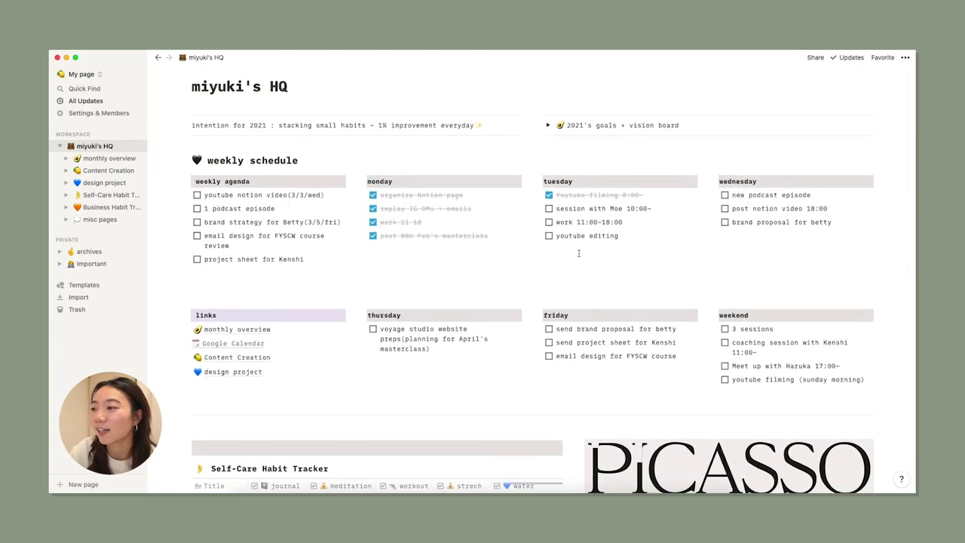
Open the monthly overview page from the HQ links and add it to the favorites.
{"action": "scroll", "coordinate": [578, 253], "scroll_direction": "down", "scroll_amount": 3}
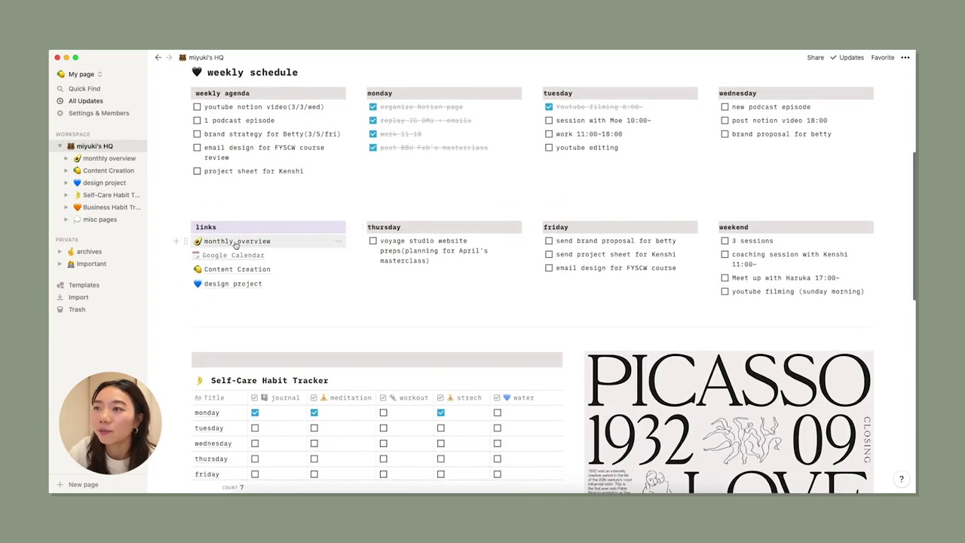
{"action": "left_click", "coordinate": [235, 241]}
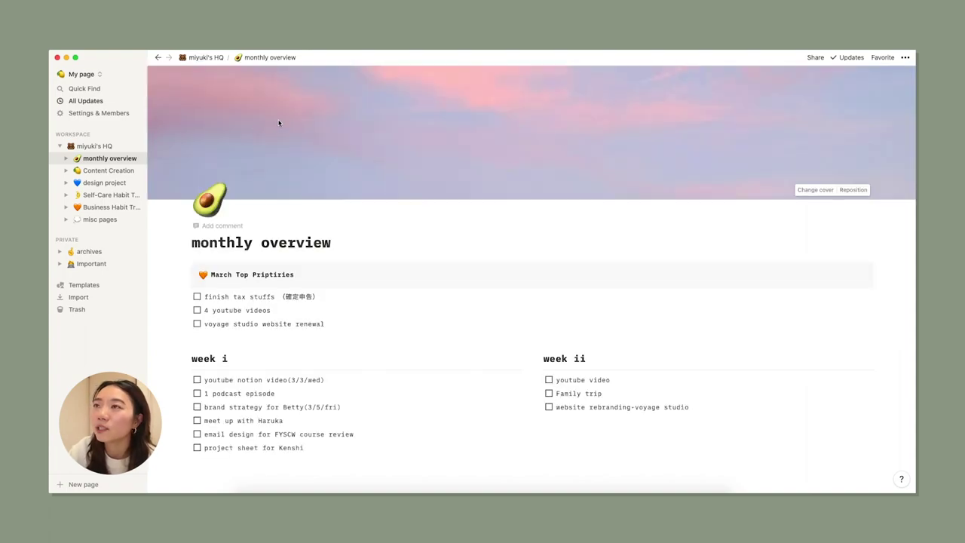
{"action": "left_click", "coordinate": [886, 59]}
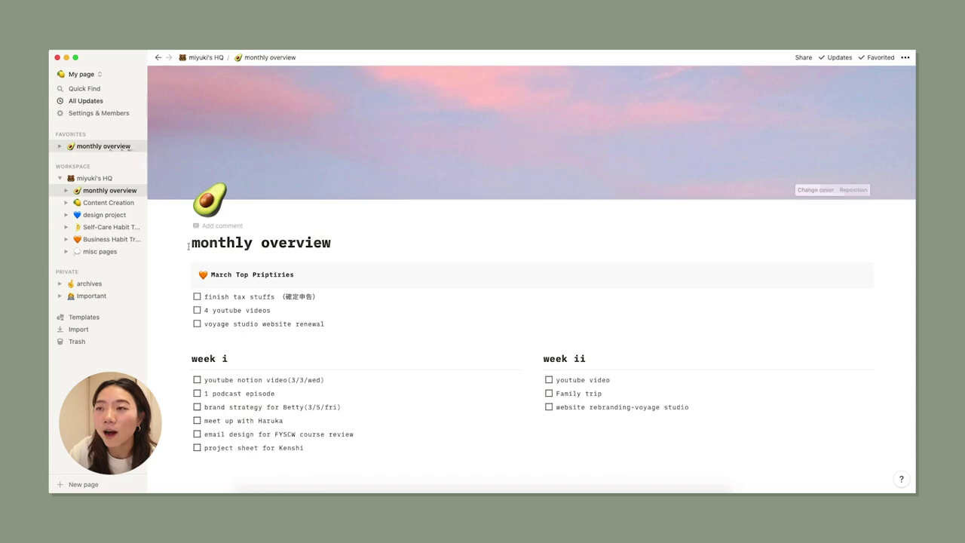
Switch between the HQ page and monthly overview, including through the new favorites shortcut.
{"action": "left_click", "coordinate": [91, 179]}
{"action": "left_click", "coordinate": [106, 190]}
{"action": "left_click", "coordinate": [83, 178]}
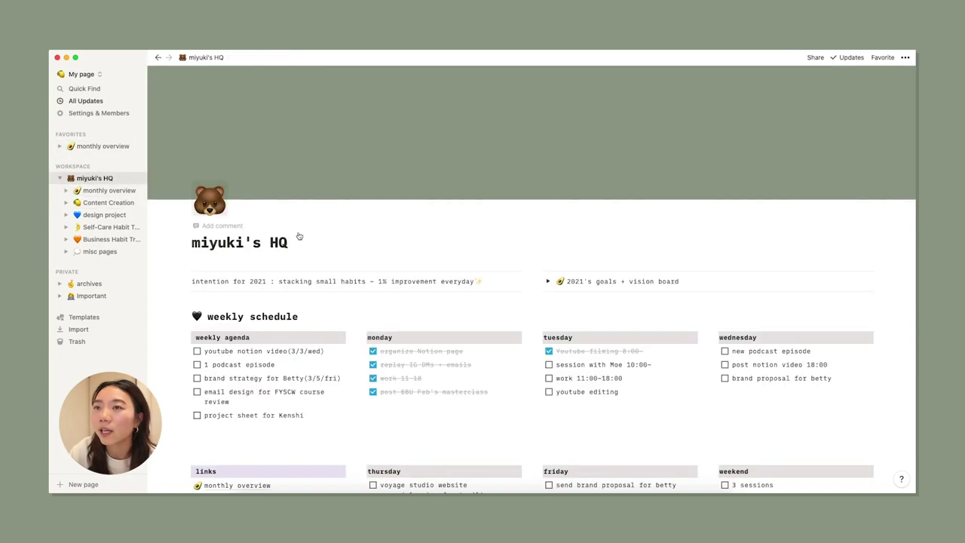
{"action": "scroll", "coordinate": [342, 302], "scroll_direction": "down", "scroll_amount": 1}
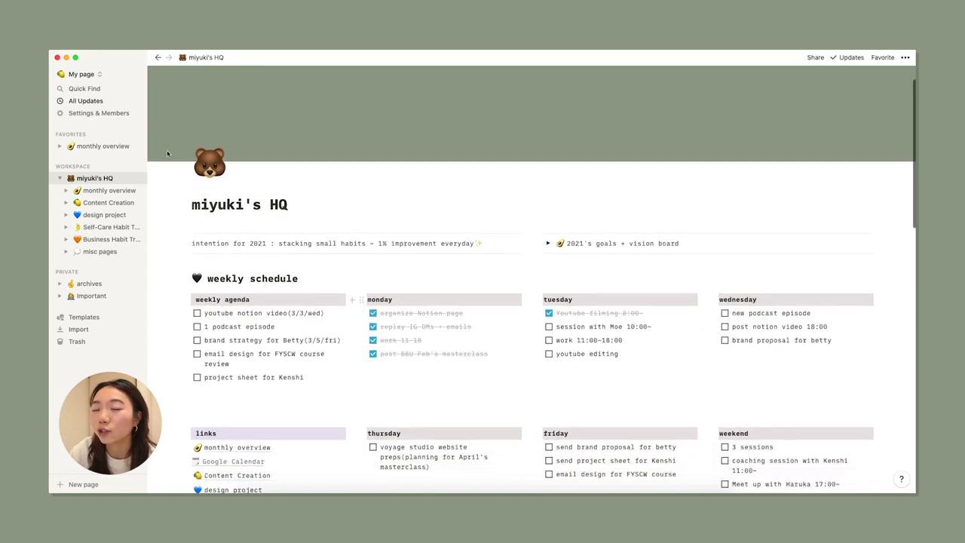
{"action": "left_click", "coordinate": [98, 146]}
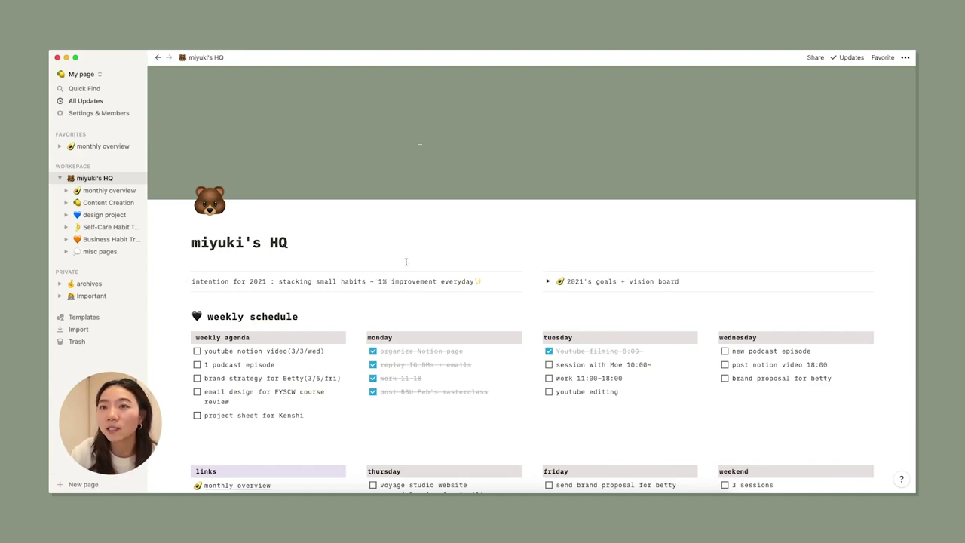
Look over the HQ page again, from the 2021 intention down to the Self-Care Habit Tracker.
{"action": "scroll", "coordinate": [406, 262], "scroll_direction": "down", "scroll_amount": 2}
{"action": "scroll", "coordinate": [405, 261], "scroll_direction": "down", "scroll_amount": 1}
{"action": "scroll", "coordinate": [406, 262], "scroll_direction": "up", "scroll_amount": 2}
{"action": "scroll", "coordinate": [405, 261], "scroll_direction": "down", "scroll_amount": 2}
{"action": "scroll", "coordinate": [405, 261], "scroll_direction": "up", "scroll_amount": 1}
{"action": "scroll", "coordinate": [406, 262], "scroll_direction": "down", "scroll_amount": 3}
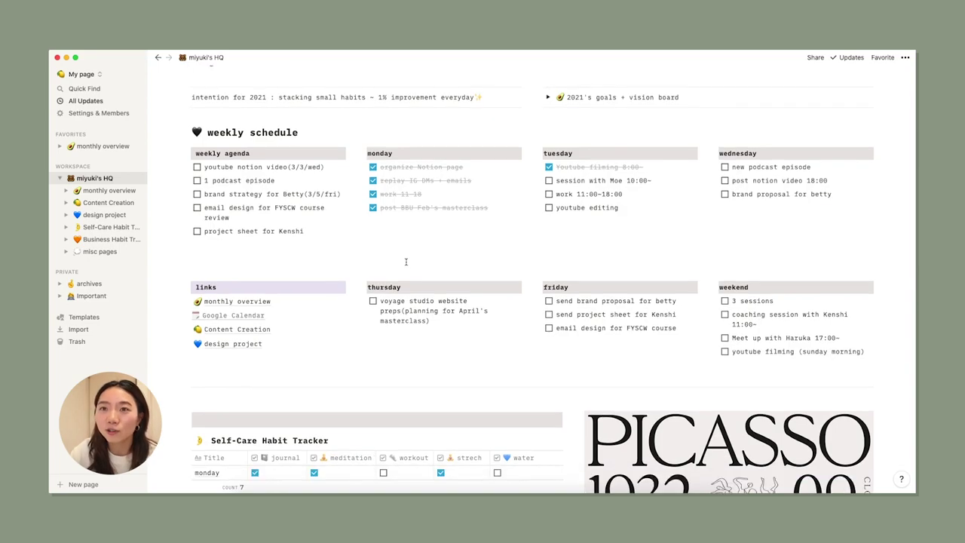
Review the HQ page's title area, 2021 intention and weekly schedule from the weekly agenda to the weekend tasks.
{"action": "scroll", "coordinate": [406, 261], "scroll_direction": "down", "scroll_amount": 2}
{"action": "scroll", "coordinate": [405, 262], "scroll_direction": "up", "scroll_amount": 1}
{"action": "scroll", "coordinate": [406, 261], "scroll_direction": "down", "scroll_amount": 1}
{"action": "scroll", "coordinate": [405, 262], "scroll_direction": "up", "scroll_amount": 6}
{"action": "scroll", "coordinate": [406, 262], "scroll_direction": "up", "scroll_amount": 2}
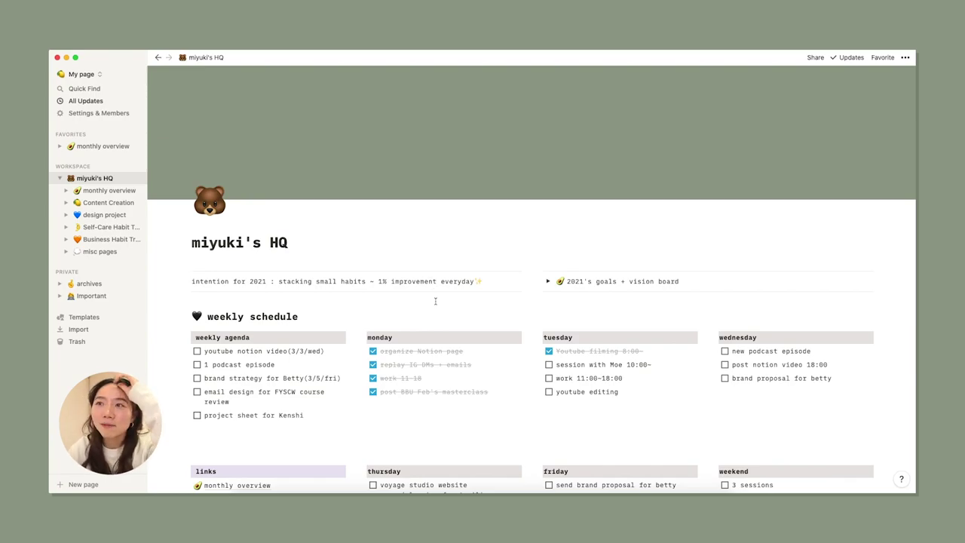
{"action": "scroll", "coordinate": [461, 317], "scroll_direction": "down", "scroll_amount": 2}
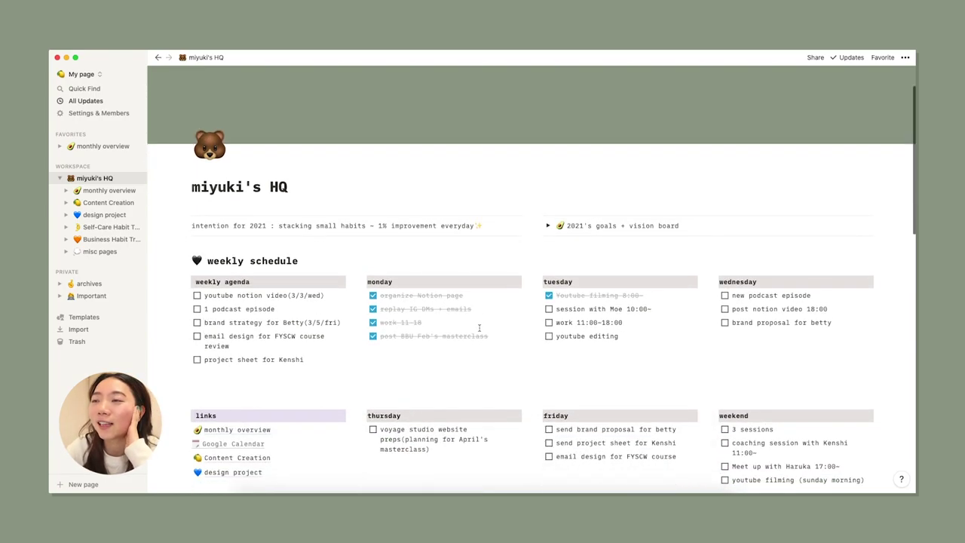
{"action": "scroll", "coordinate": [479, 327], "scroll_direction": "down", "scroll_amount": 1}
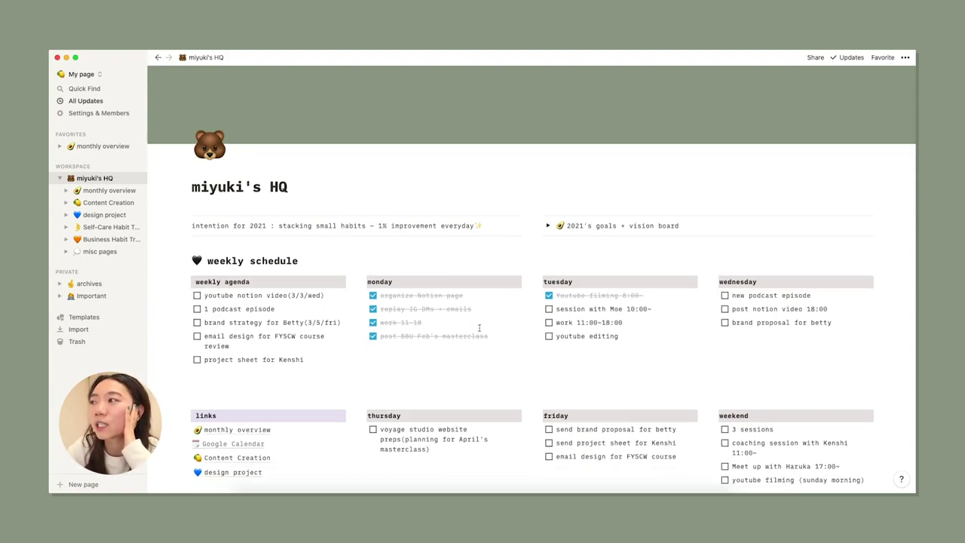
{"action": "scroll", "coordinate": [479, 328], "scroll_direction": "down", "scroll_amount": 1}
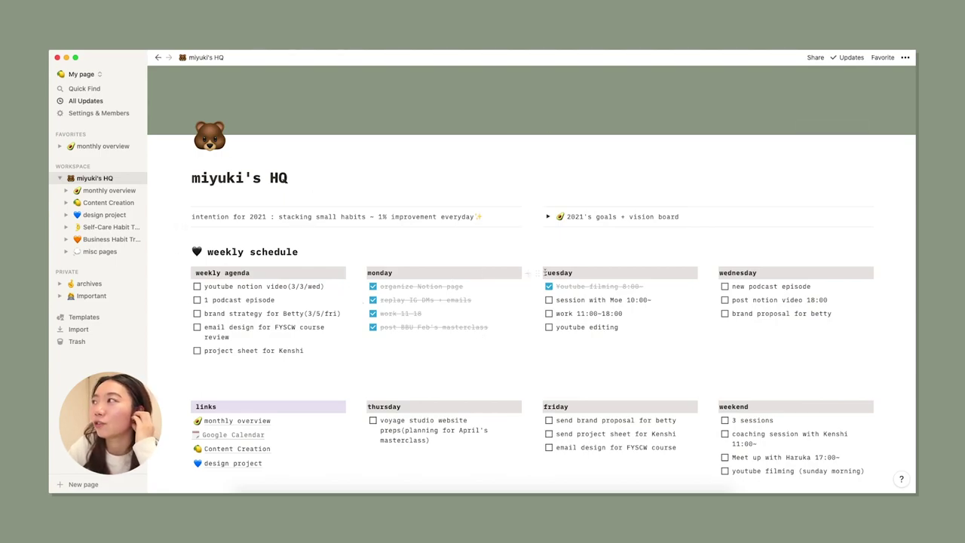
{"action": "scroll", "coordinate": [490, 247], "scroll_direction": "up", "scroll_amount": 1}
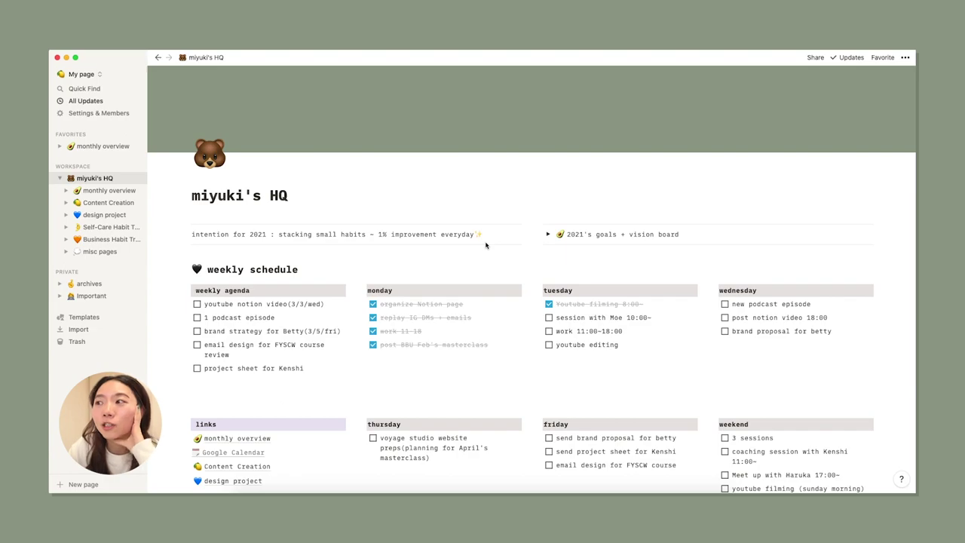
{"action": "scroll", "coordinate": [486, 245], "scroll_direction": "up", "scroll_amount": 1}
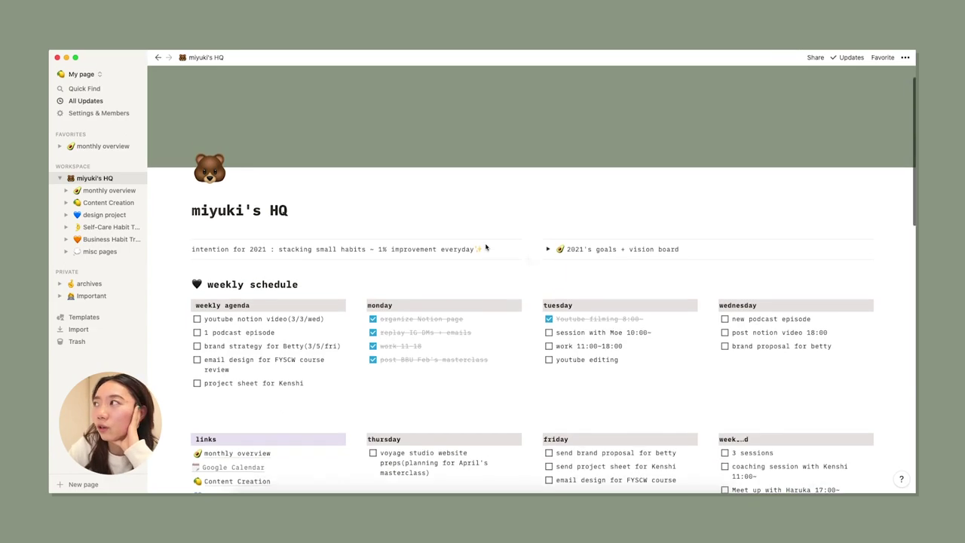
{"action": "scroll", "coordinate": [485, 246], "scroll_direction": "up", "scroll_amount": 2}
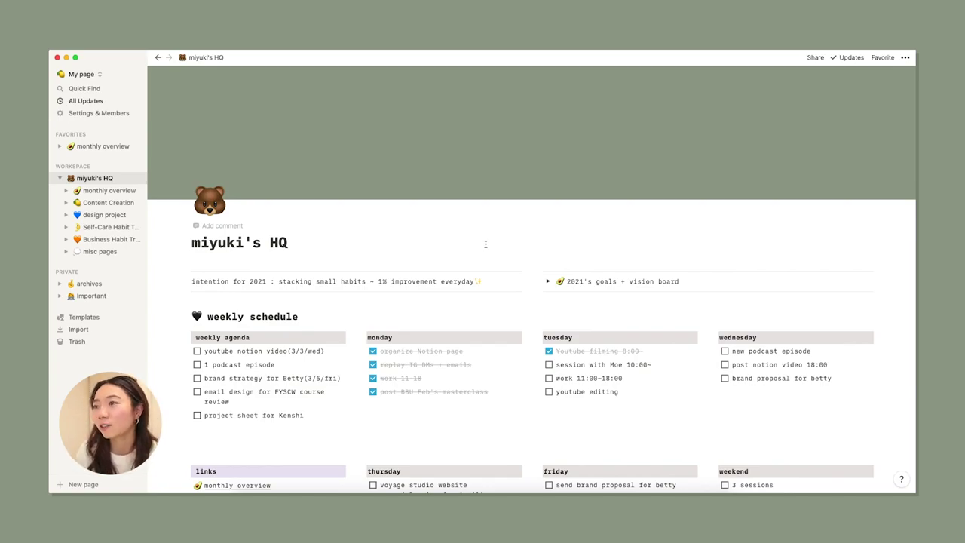
{"action": "scroll", "coordinate": [485, 244], "scroll_direction": "down", "scroll_amount": 2}
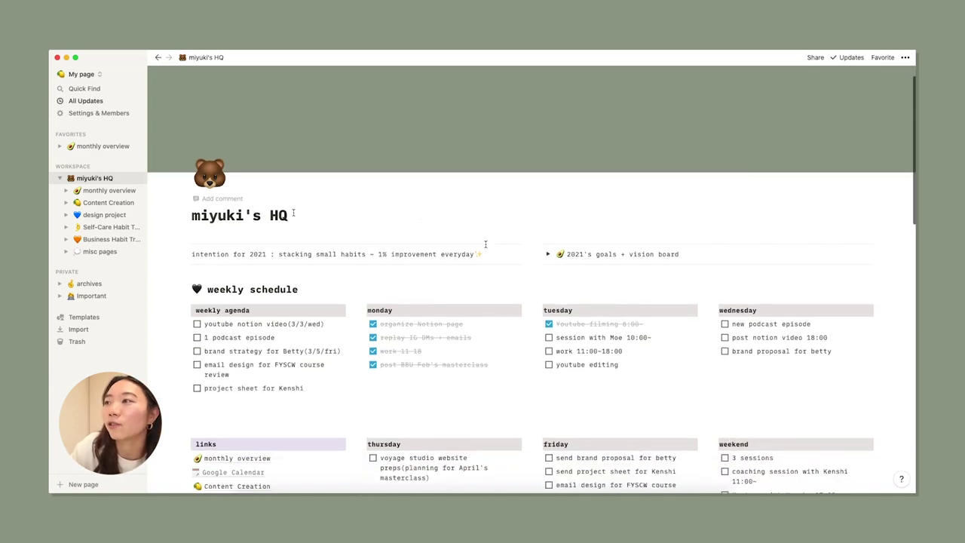
{"action": "scroll", "coordinate": [356, 223], "scroll_direction": "down", "scroll_amount": 2}
{"action": "scroll", "coordinate": [357, 221], "scroll_direction": "down", "scroll_amount": 1}
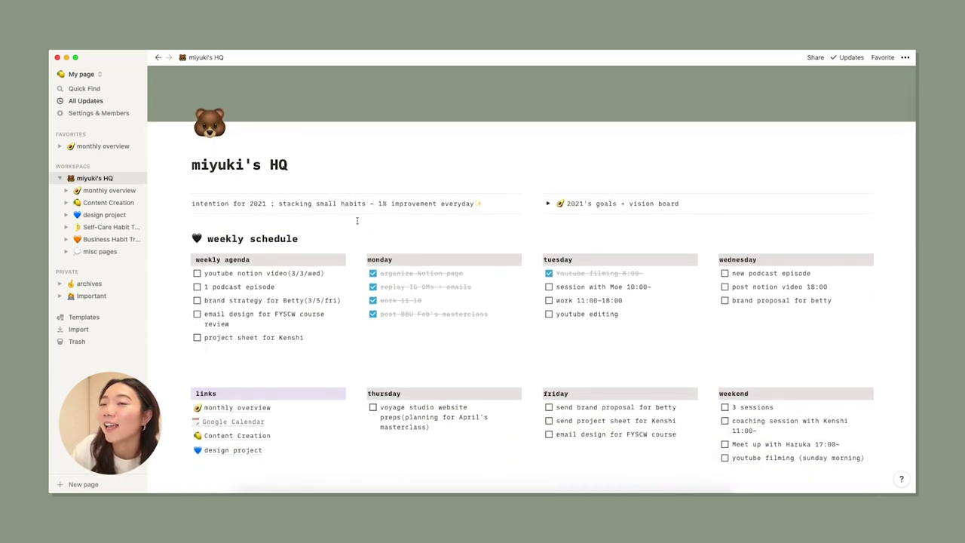
{"action": "scroll", "coordinate": [357, 220], "scroll_direction": "down", "scroll_amount": 1}
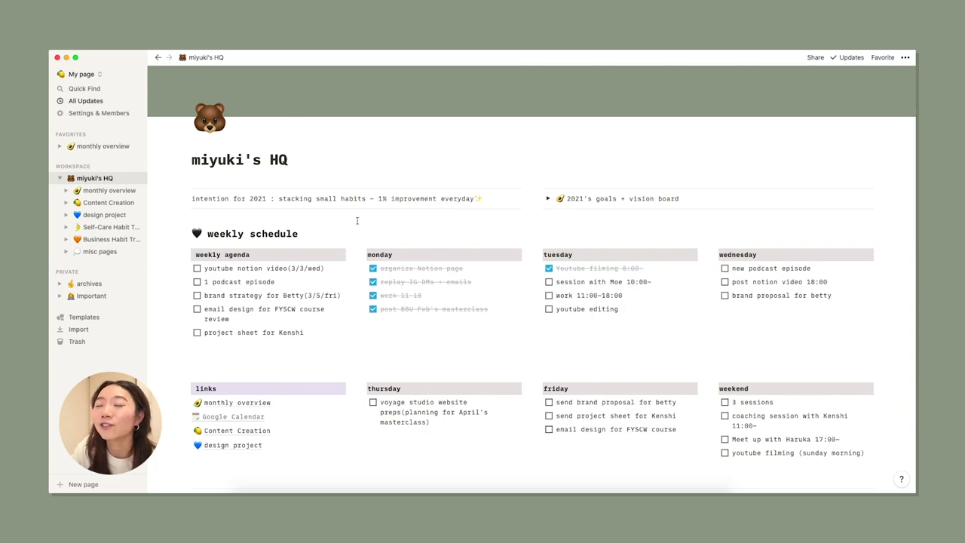
{"action": "scroll", "coordinate": [357, 220], "scroll_direction": "down", "scroll_amount": 1}
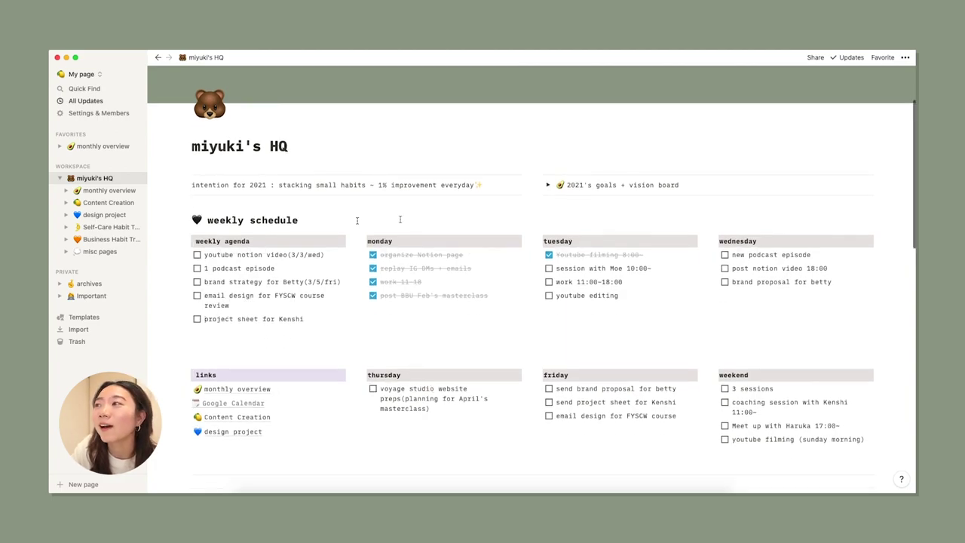